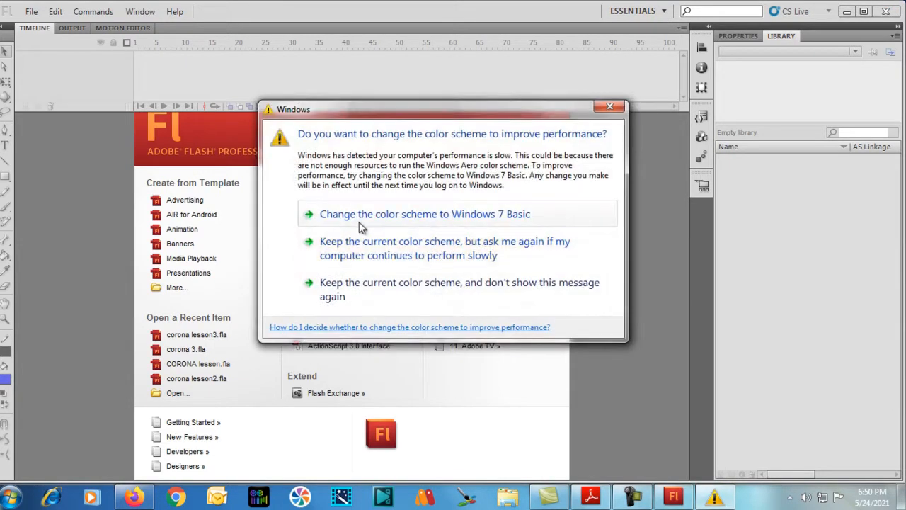
Step: Switch the color scheme to Windows 7 Basic and create a new ActionScript 3.0 document of 550 × 400 px
click(365, 223)
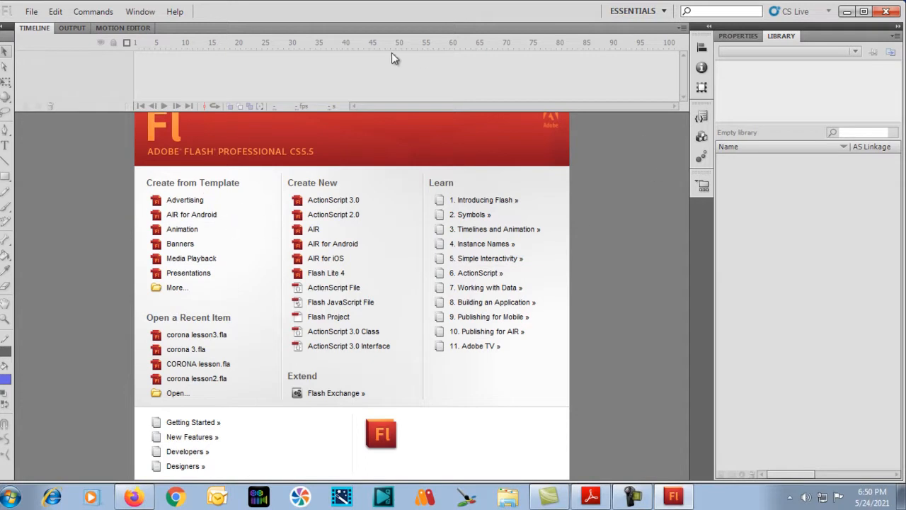
click(32, 12)
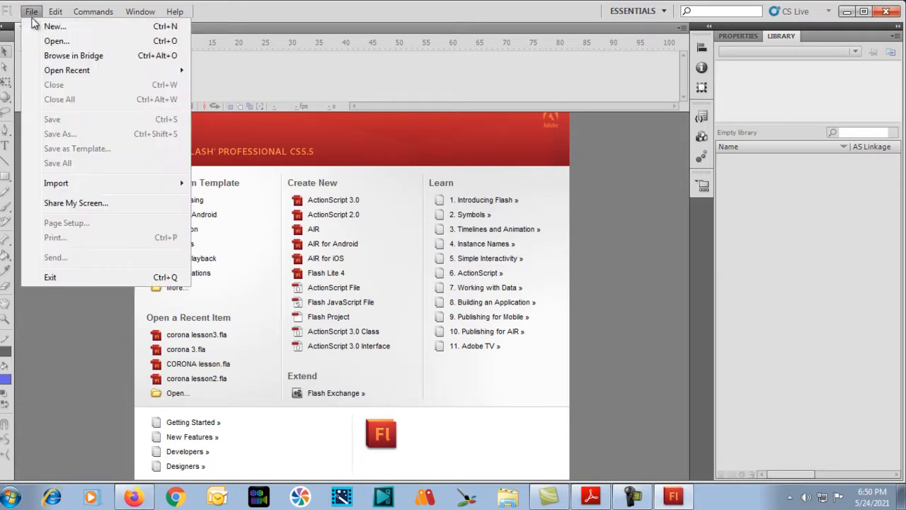
click(53, 27)
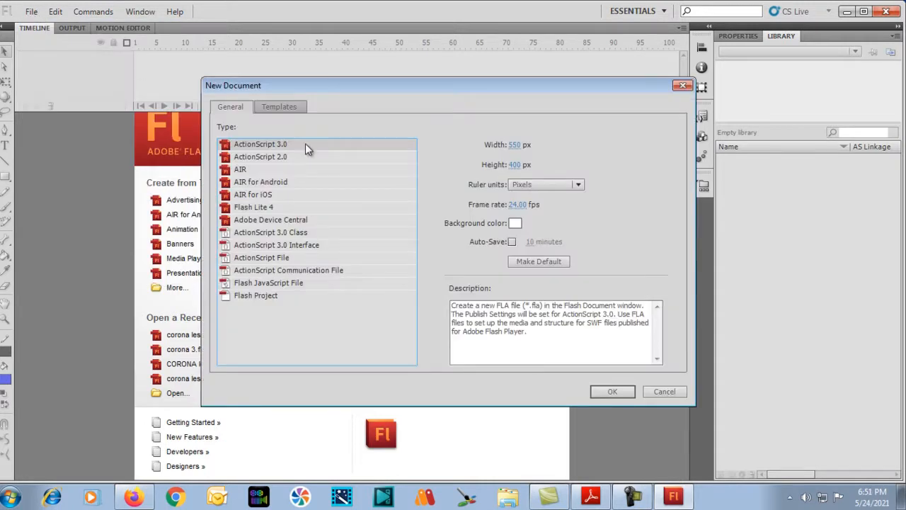
click(613, 391)
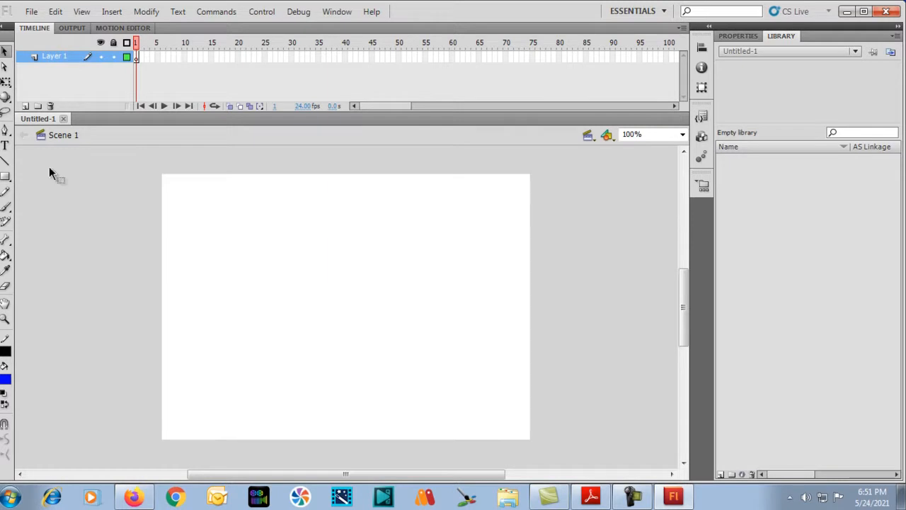
Step: Draw a blue rectangle with a black outline in the middle of the stage
click(5, 51)
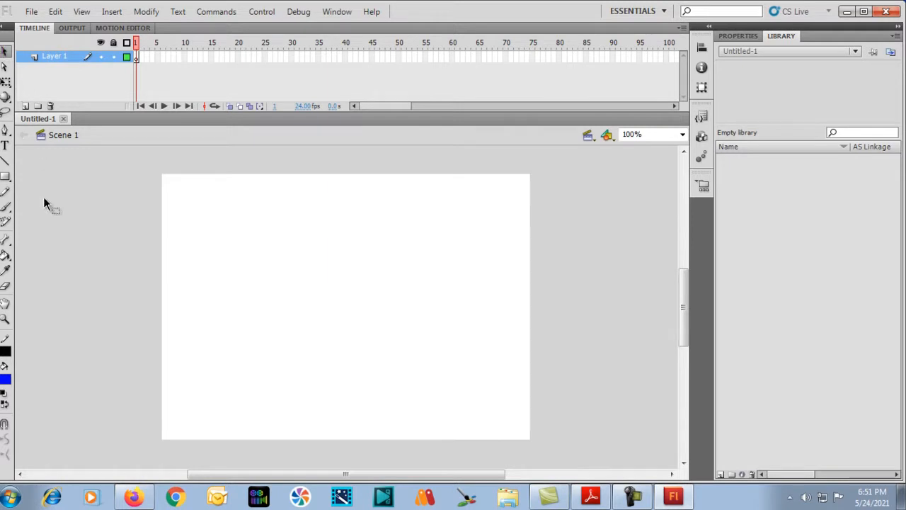
click(4, 177)
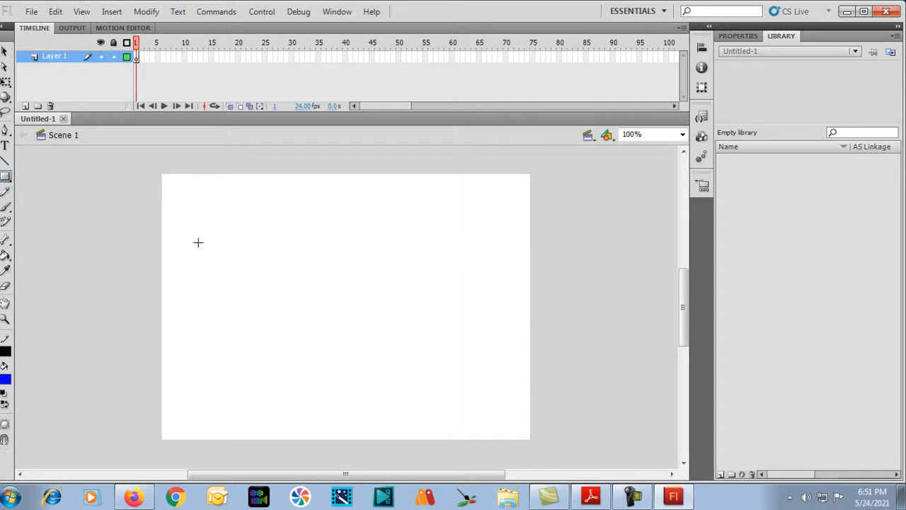
drag(241, 229, 409, 345)
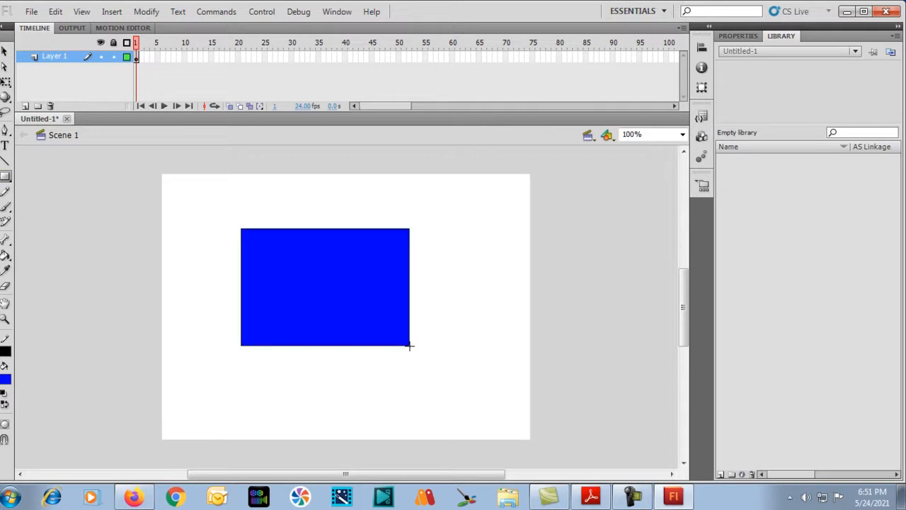
Step: Move only the rectangle's blue fill out of its outline towards the stage's upper right corner, and undo the move
click(5, 52)
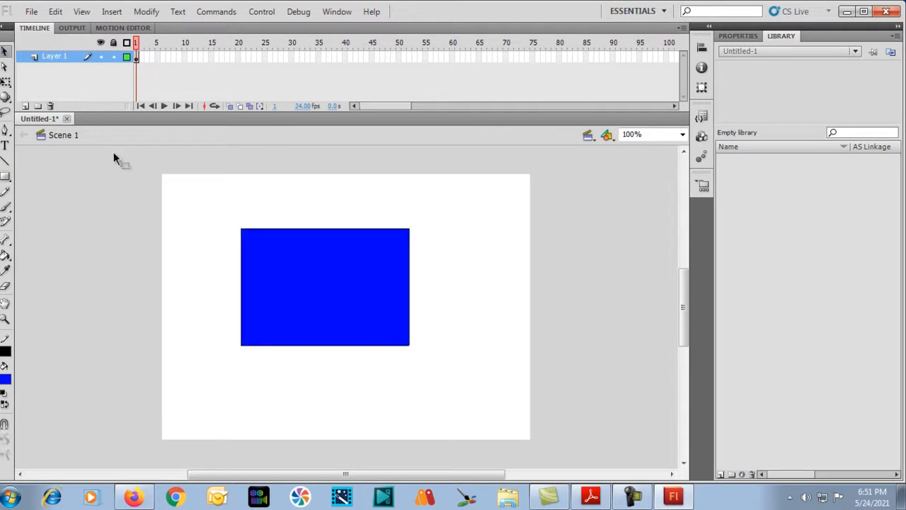
click(299, 320)
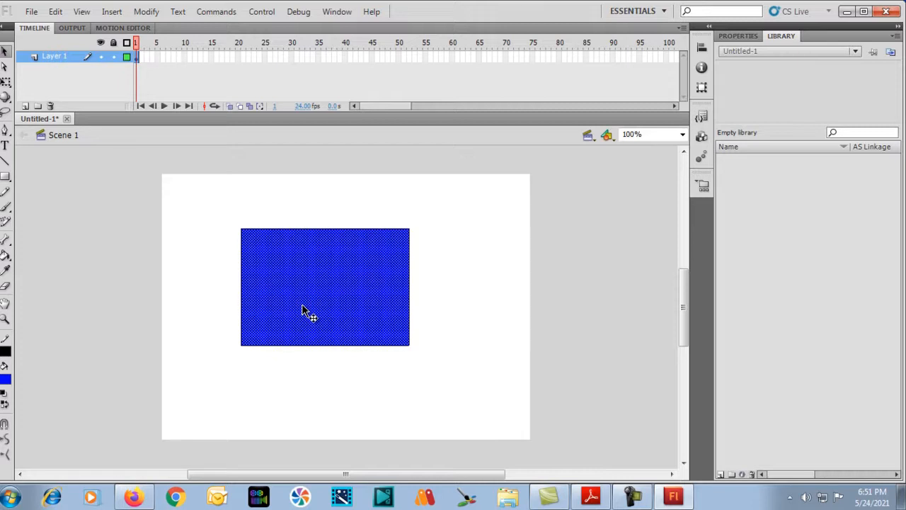
drag(302, 310, 496, 244)
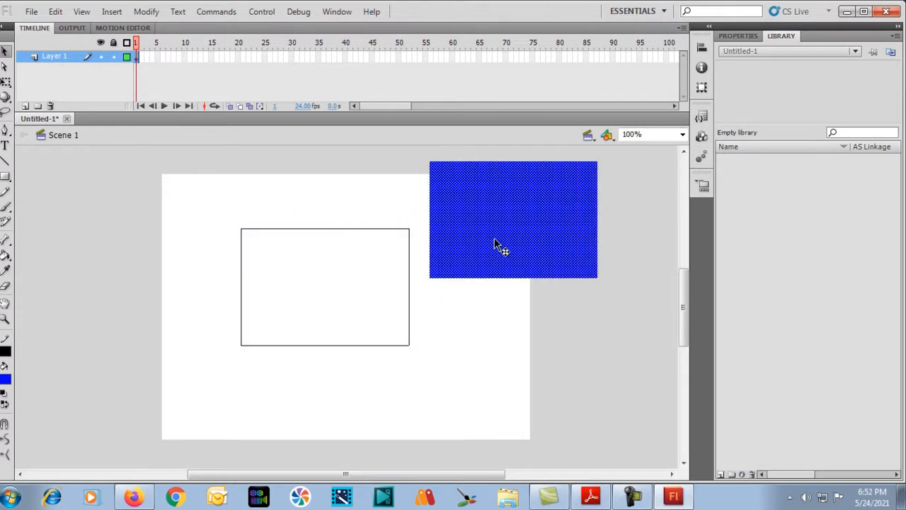
key(ctrl+z)
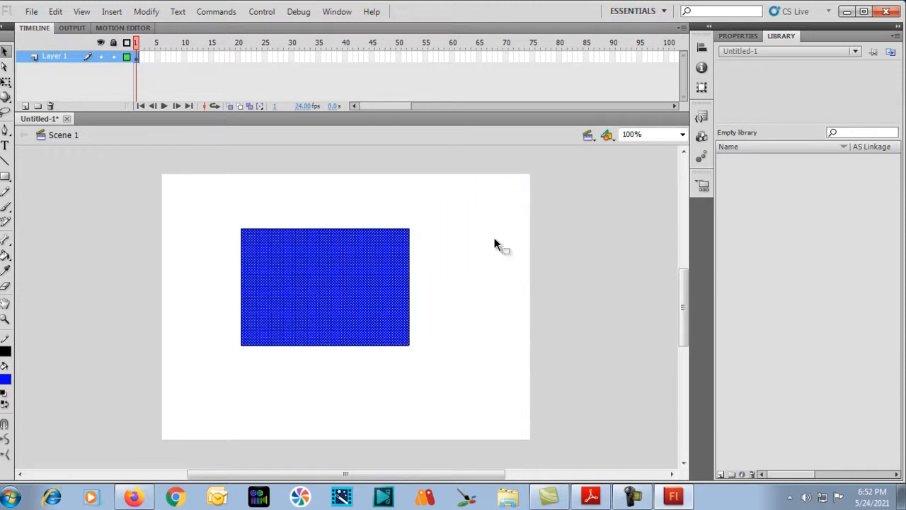
click(494, 244)
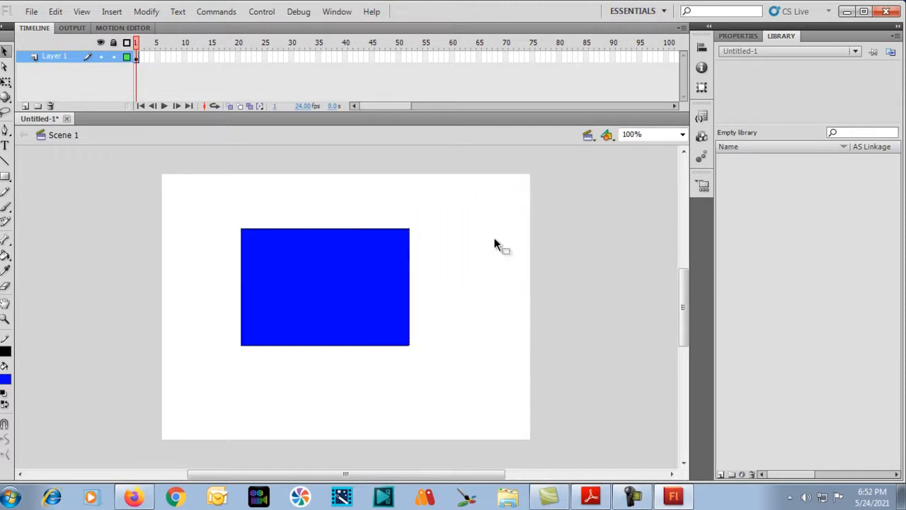
Step: Select the rectangle's fill and outline together and shift both slightly right and down on the stage
double_click(366, 283)
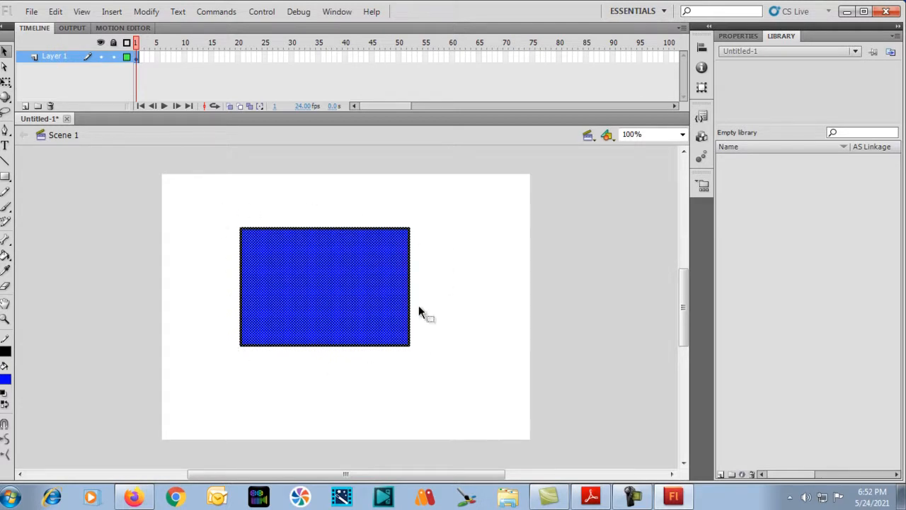
drag(313, 317, 416, 328)
drag(437, 296, 350, 290)
click(220, 378)
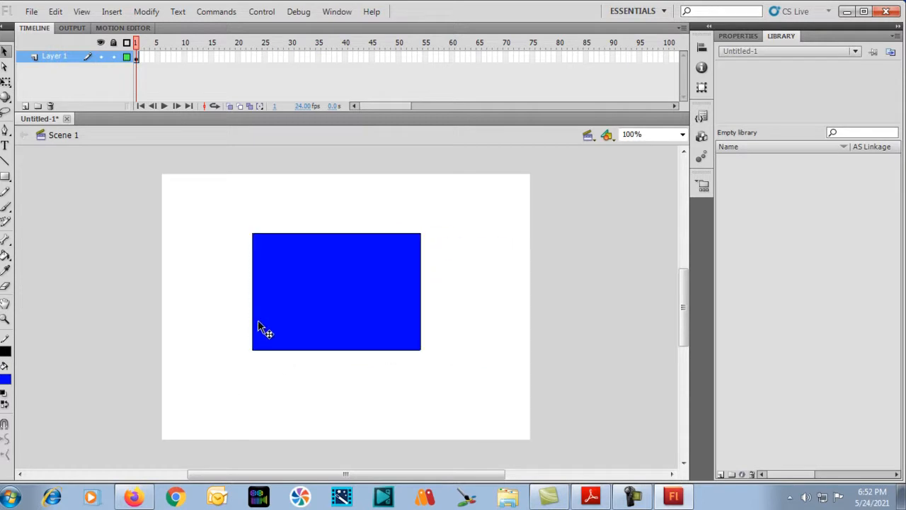
Step: Select the whole rectangle with its outline and move it to the stage's upper right edge
double_click(285, 294)
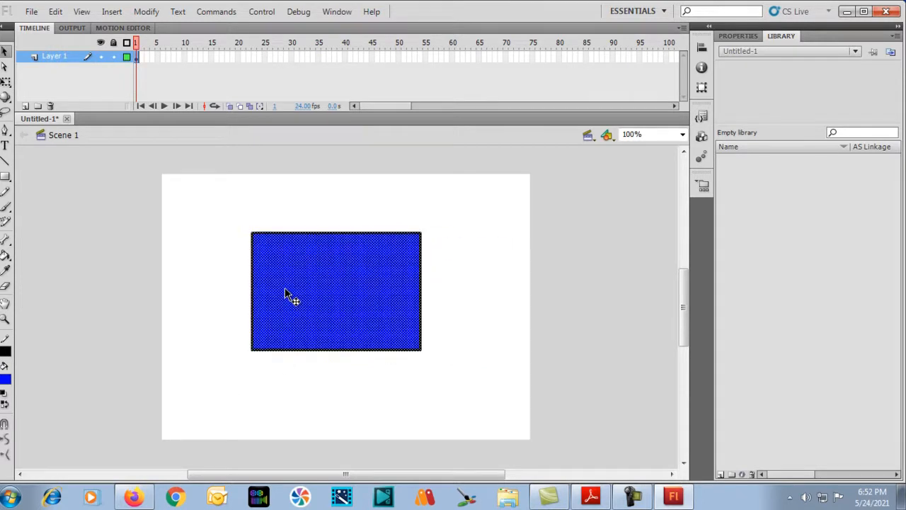
click(238, 356)
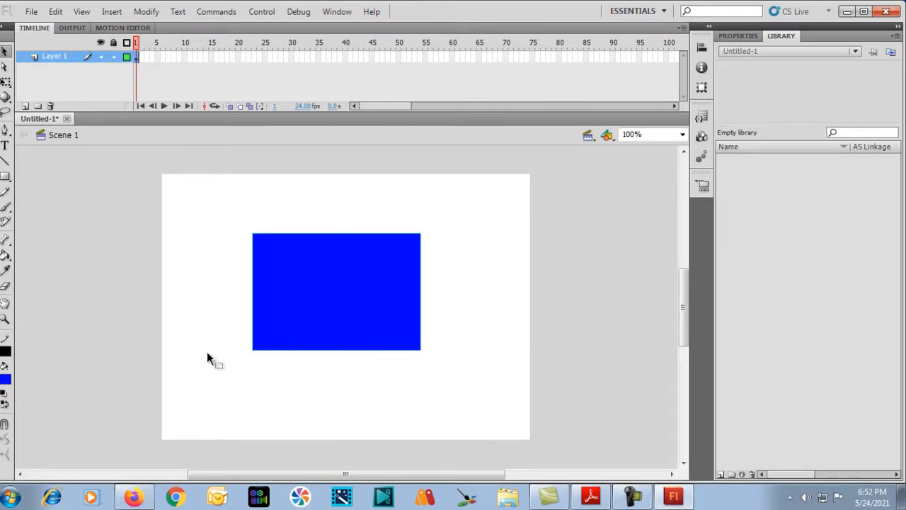
drag(284, 309, 365, 256)
click(233, 386)
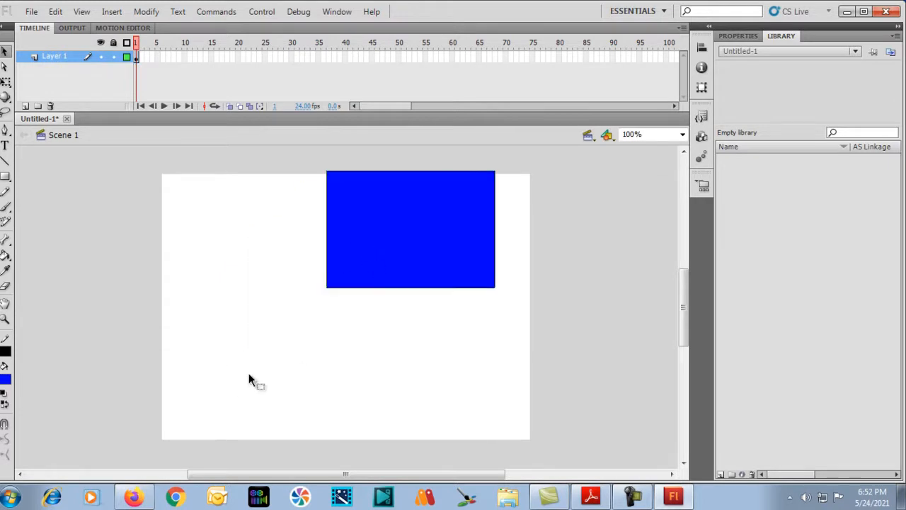
Step: Move the rectangle with its outline back near the centre of the stage and deselect it
drag(418, 241, 381, 304)
drag(431, 322, 345, 265)
drag(217, 233, 289, 308)
mouse_move(344, 313)
mouse_down()
mouse_move(337, 279)
mouse_move(356, 301)
mouse_up()
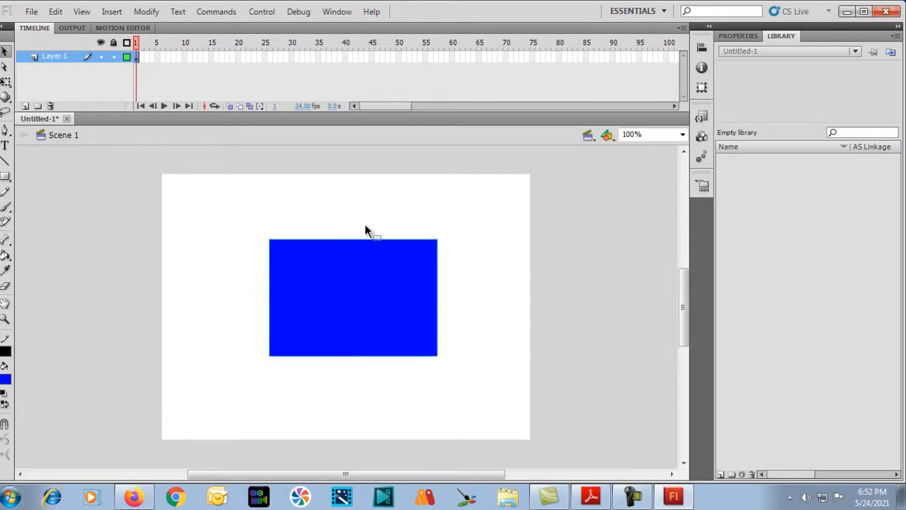
drag(342, 269, 368, 279)
click(368, 277)
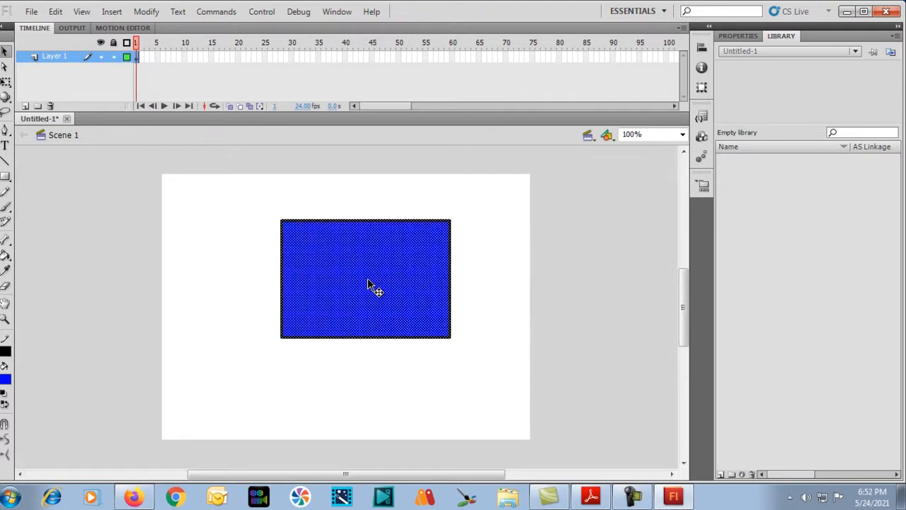
click(222, 262)
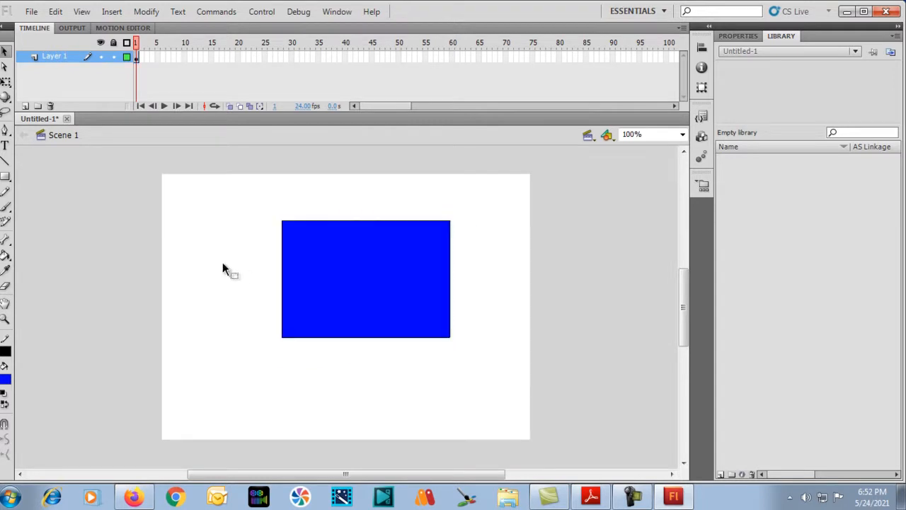
Step: Select everything on the stage and move the rectangle slightly up and to the right
key(ctrl+a)
click(232, 191)
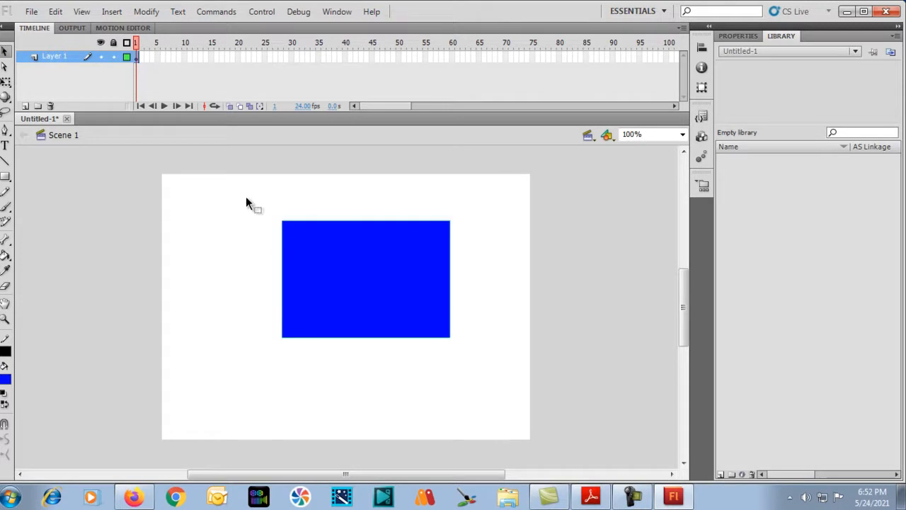
drag(329, 304, 342, 281)
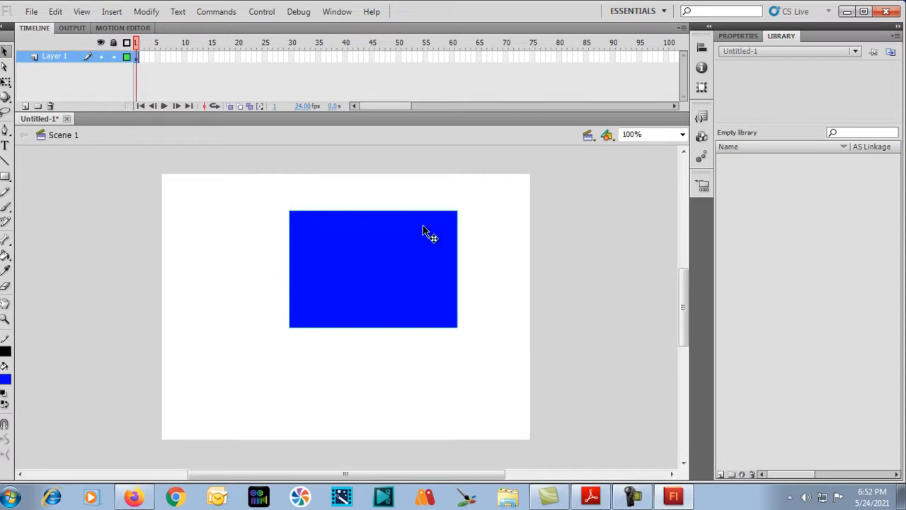
Step: Nudge the rectangle up towards the stage's upper edge and delete it together with its outline
click(117, 261)
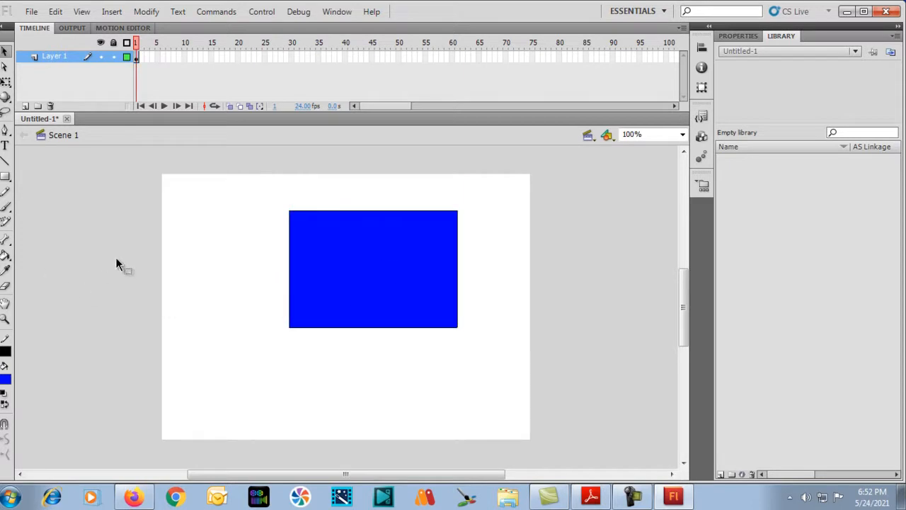
drag(327, 277, 317, 254)
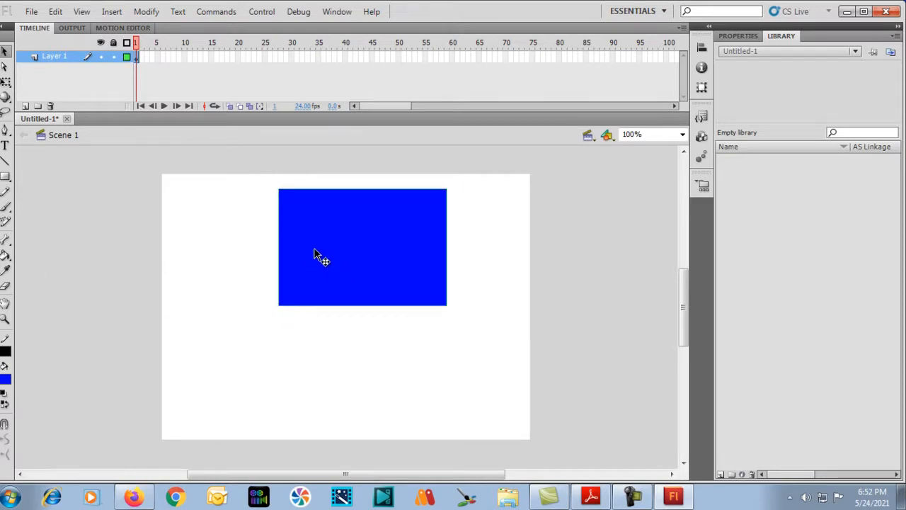
key(Delete)
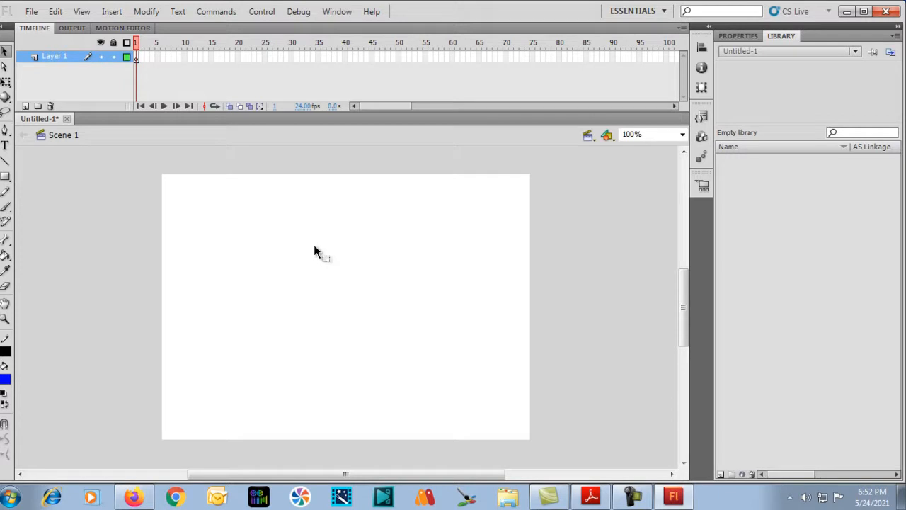
Step: Create a text box about 300 px wide in the middle of the stage and enter a person's first name
key(t)
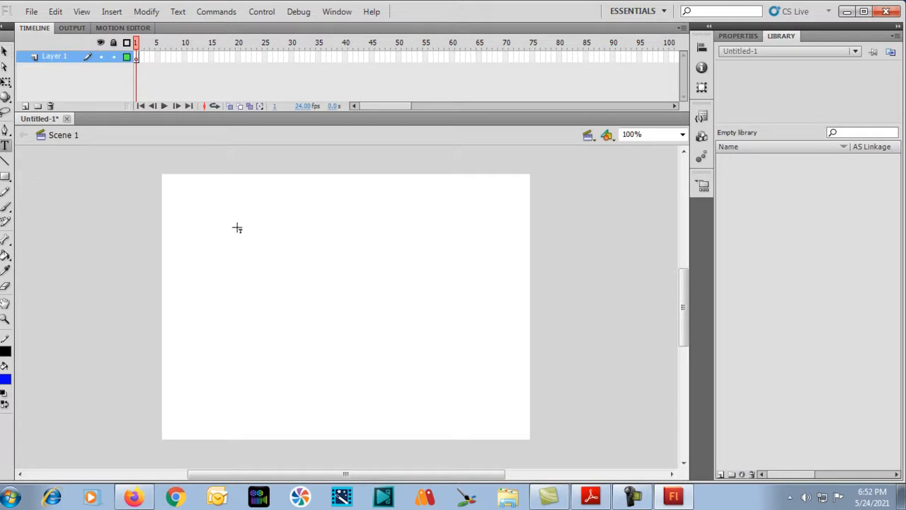
drag(236, 226, 445, 362)
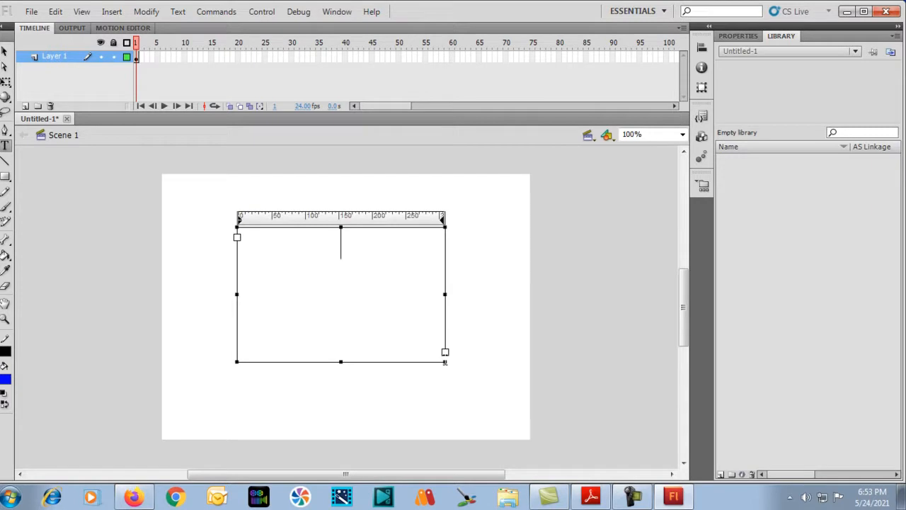
text(naresh)
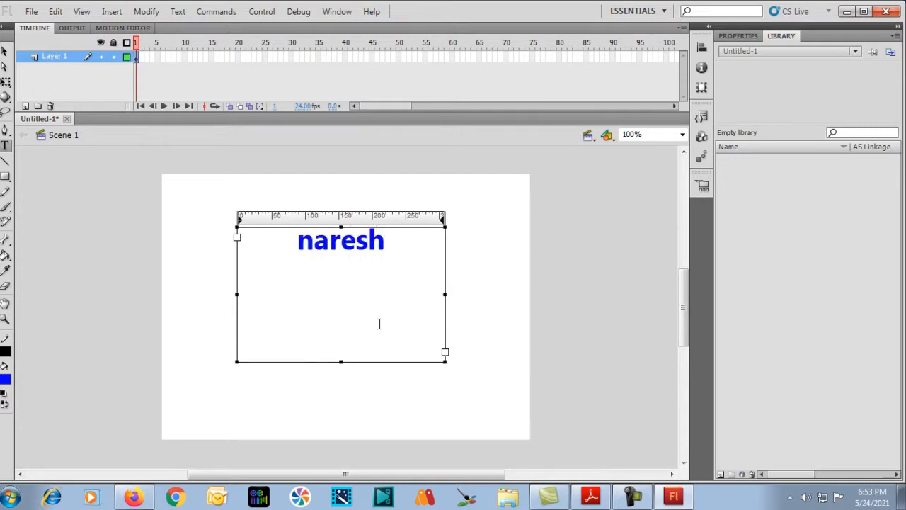
Step: Try to set the name's font family to Mistral with only the cursor placed in the text
drag(309, 244, 410, 239)
click(304, 255)
click(735, 35)
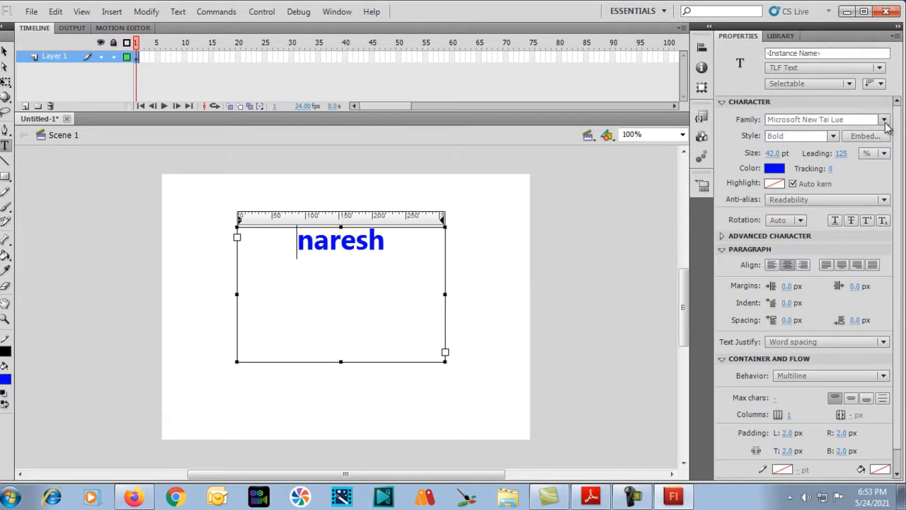
click(884, 124)
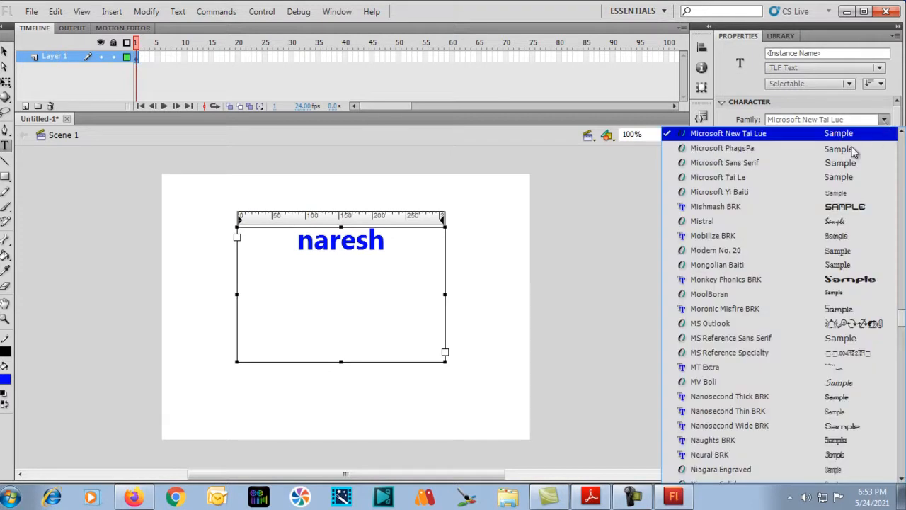
click(717, 221)
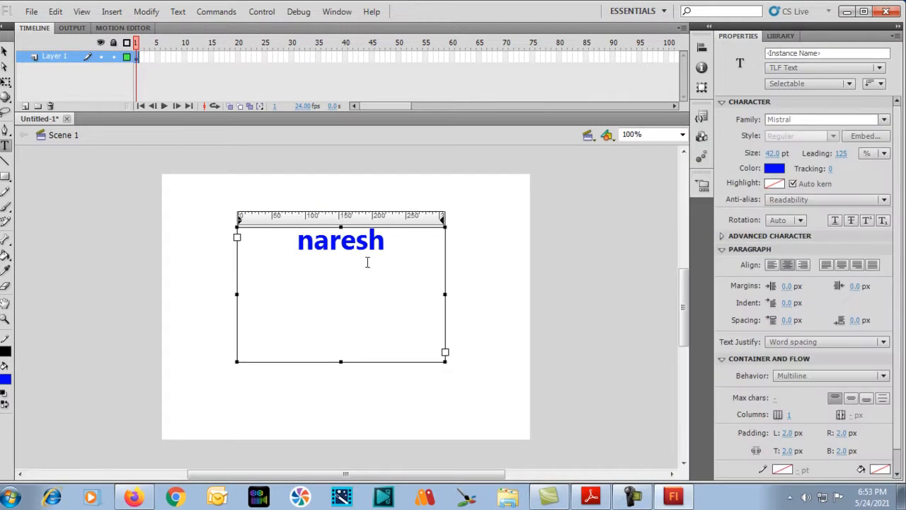
Step: Select the entire name in the text box and set its font family to Mistral
drag(405, 243, 300, 243)
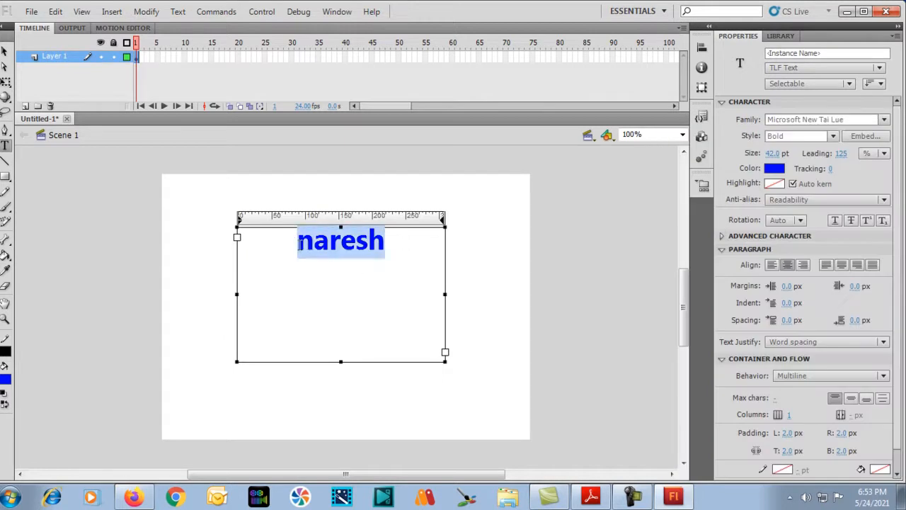
click(884, 119)
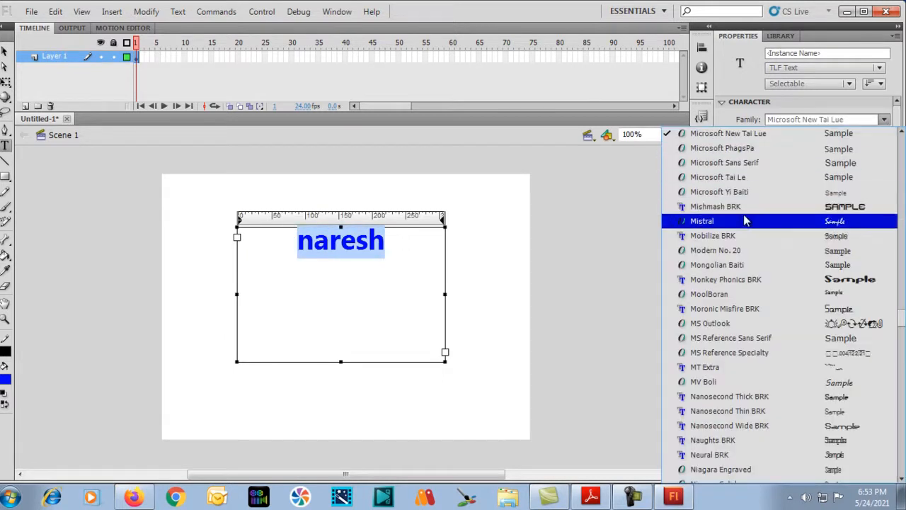
click(793, 221)
Step: Select the last four letters of the name and change their font family to a different font
click(381, 249)
drag(381, 249, 333, 241)
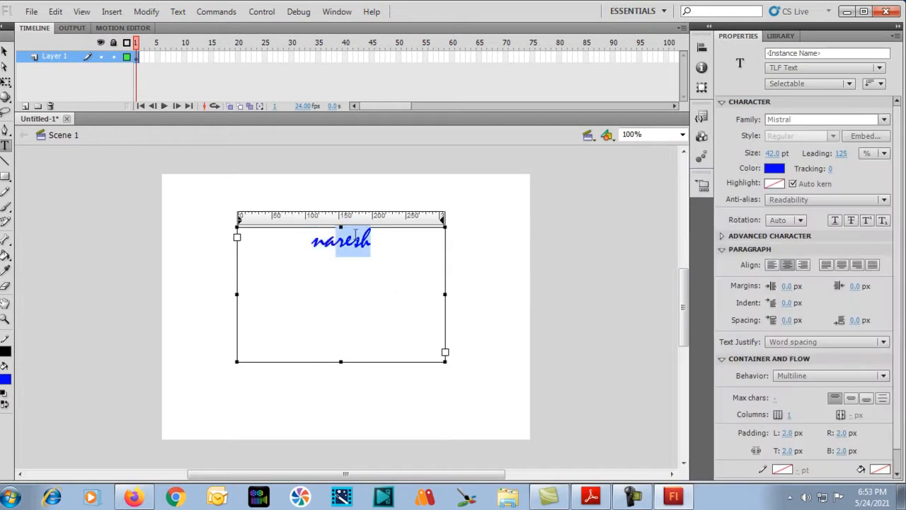
click(833, 122)
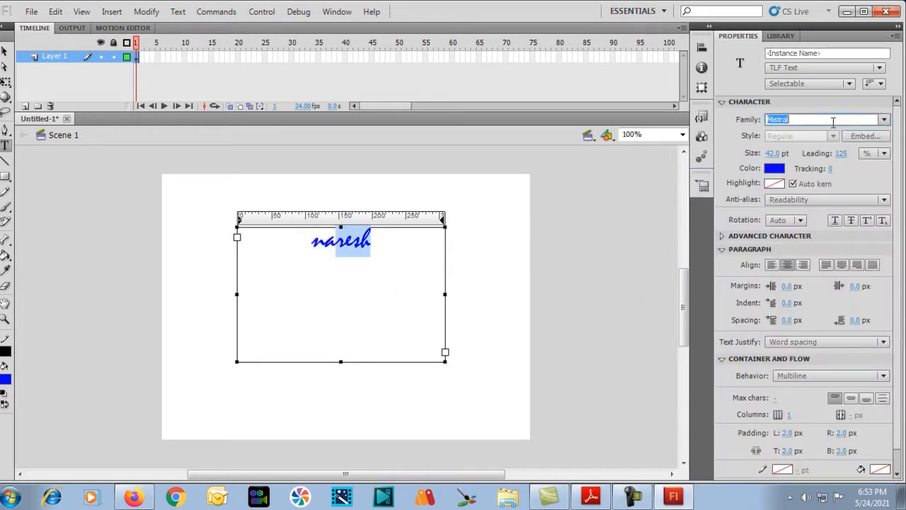
key(Down)
key(Up)
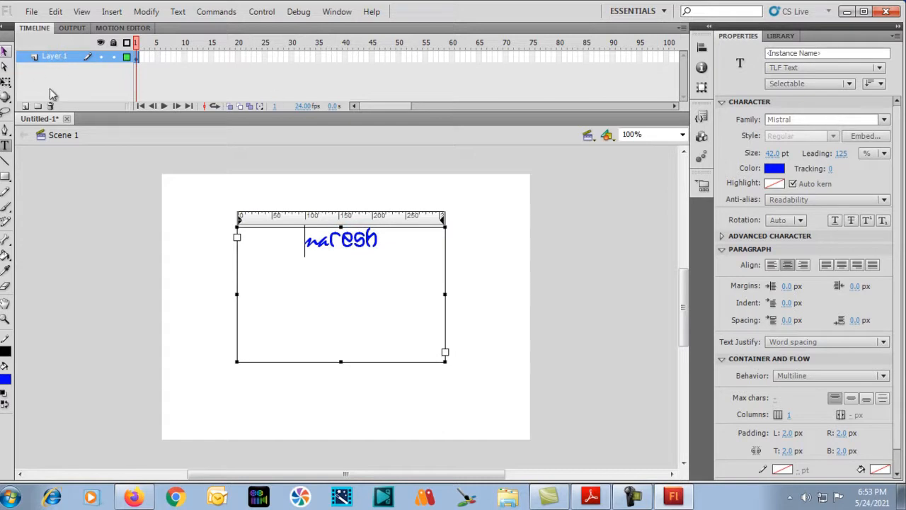
Step: Move the text box slightly up and to the right on the stage and select all of its text
click(4, 51)
drag(348, 242, 291, 230)
double_click(358, 243)
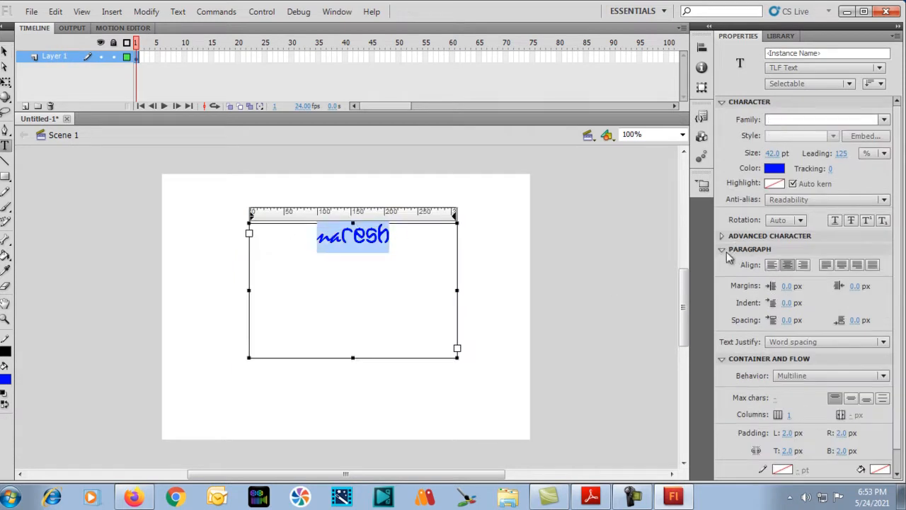
Step: Align the text left and back to centre, and open its left margin and paragraph spacing values for editing
click(772, 264)
click(787, 264)
click(786, 286)
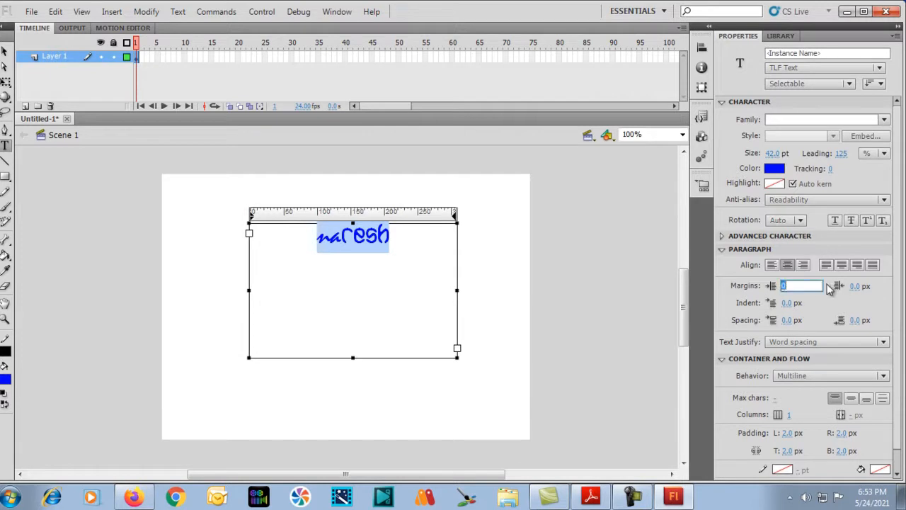
key(Return)
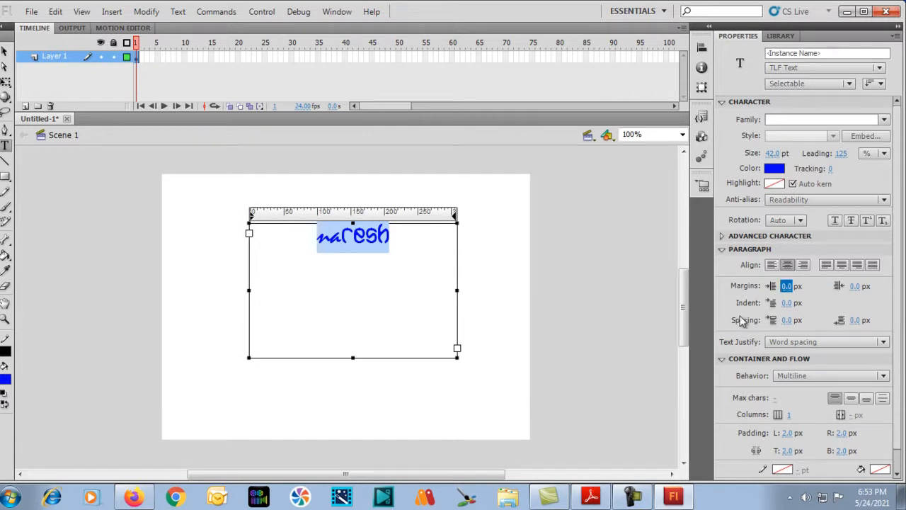
click(786, 320)
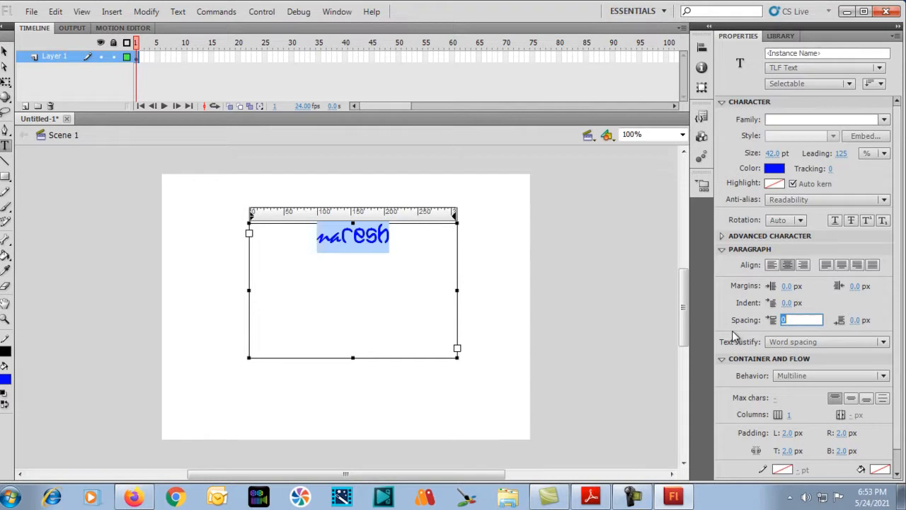
Step: Replace the name in the text box with the filler text "asdfaskawfgnsvznerdfgzn;xlvbzf/kszgnzfbklzn;kbnz;sk"
click(380, 245)
drag(411, 241, 235, 241)
text(asdfaskawfgns)
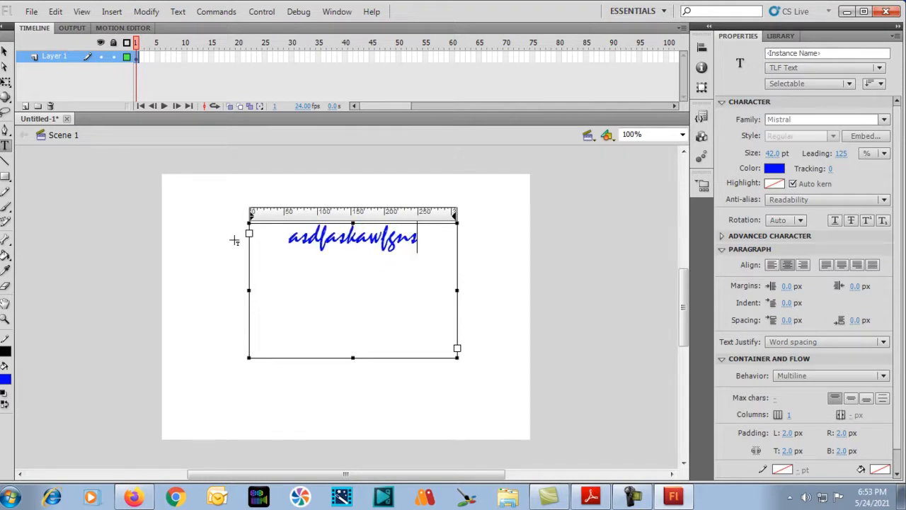
text(vznerdfgzn;xlvbzf/kszgnzfbklzn;kbnz;sk)
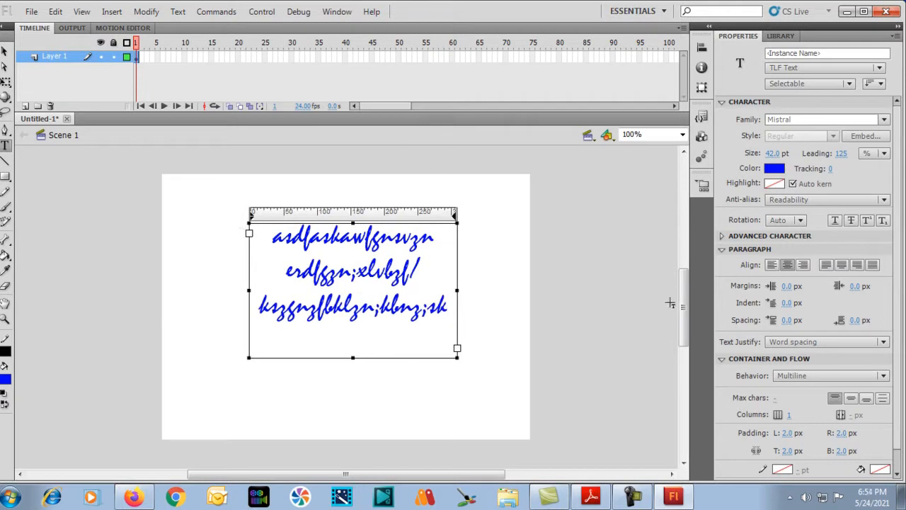
Step: Try a left margin of 4.7 px on the filler paragraph and set it back to 0
drag(784, 292, 821, 290)
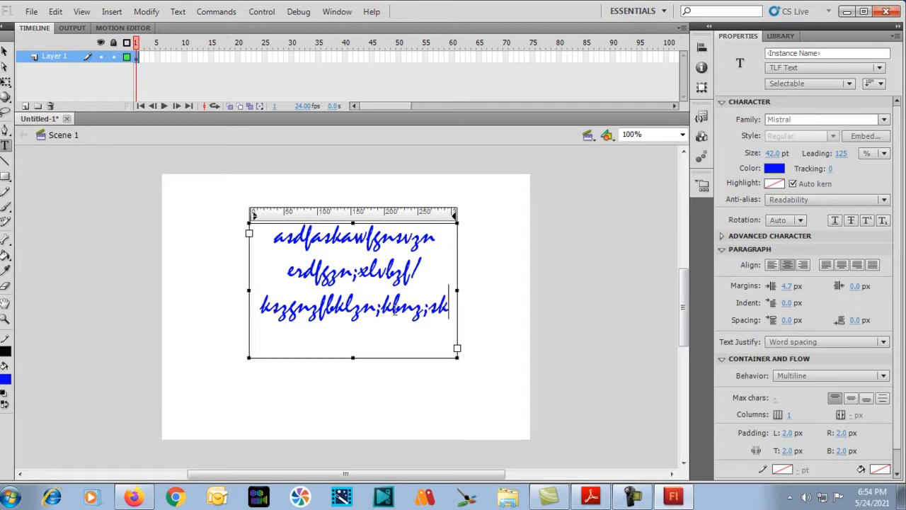
mouse_move(788, 303)
mouse_down()
mouse_move(824, 304)
mouse_move(791, 304)
mouse_move(802, 306)
mouse_move(797, 311)
mouse_up()
click(788, 303)
text(0)
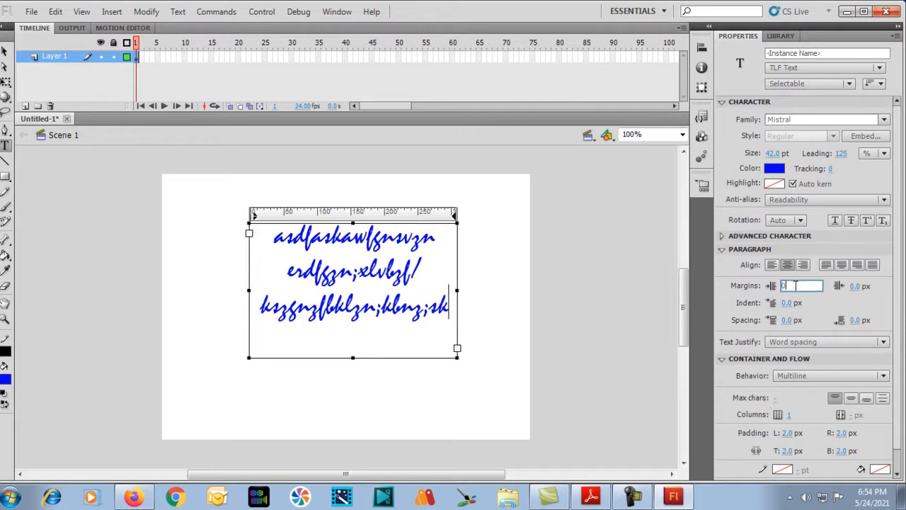
key(Return)
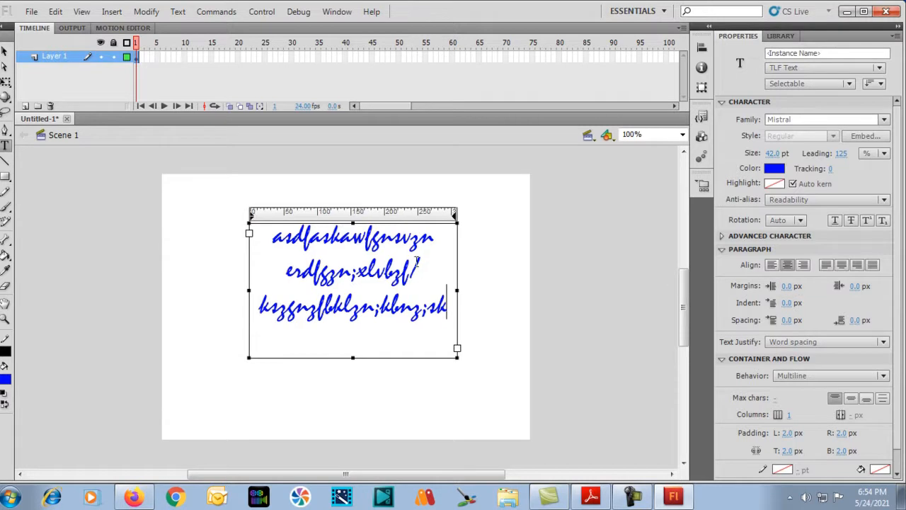
Step: Move the text box on the stage to about X 69, Y 82
click(5, 51)
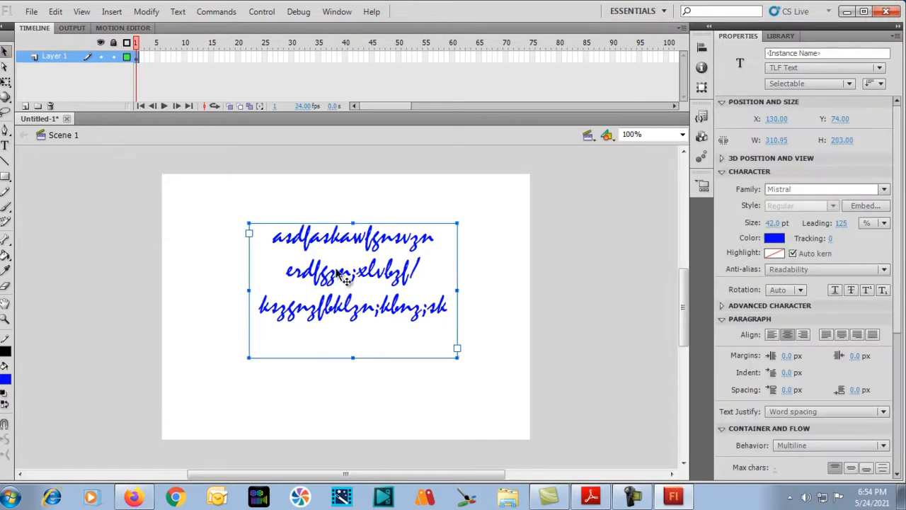
drag(358, 243, 337, 265)
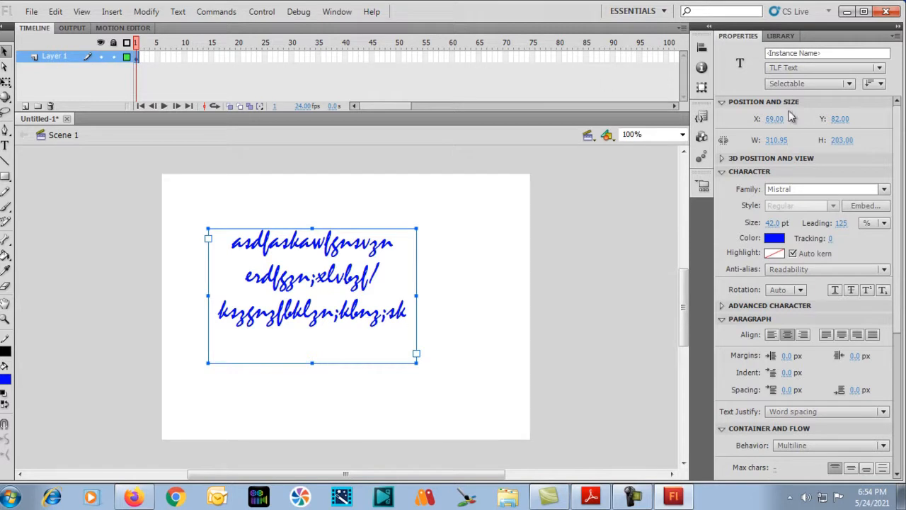
Step: Switch the text box to Classic Text with the Static Text type, and switch it back to TLF Text
click(796, 71)
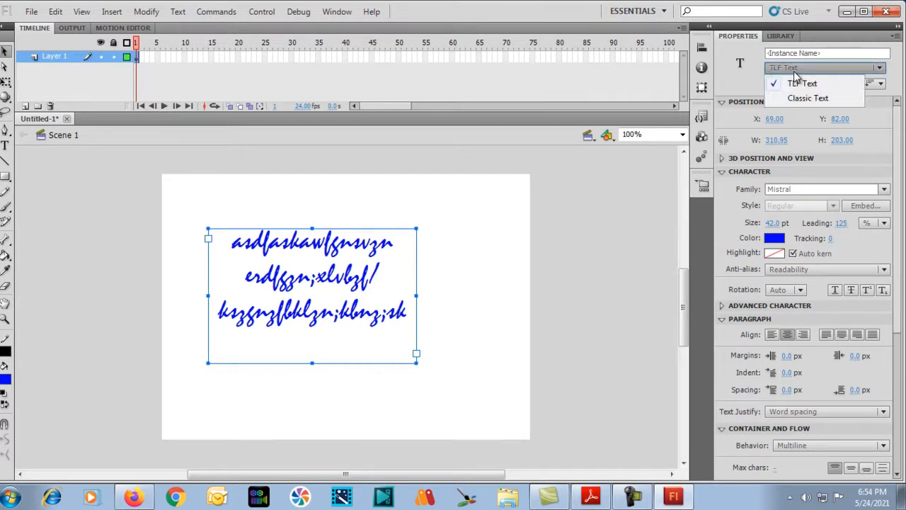
click(798, 98)
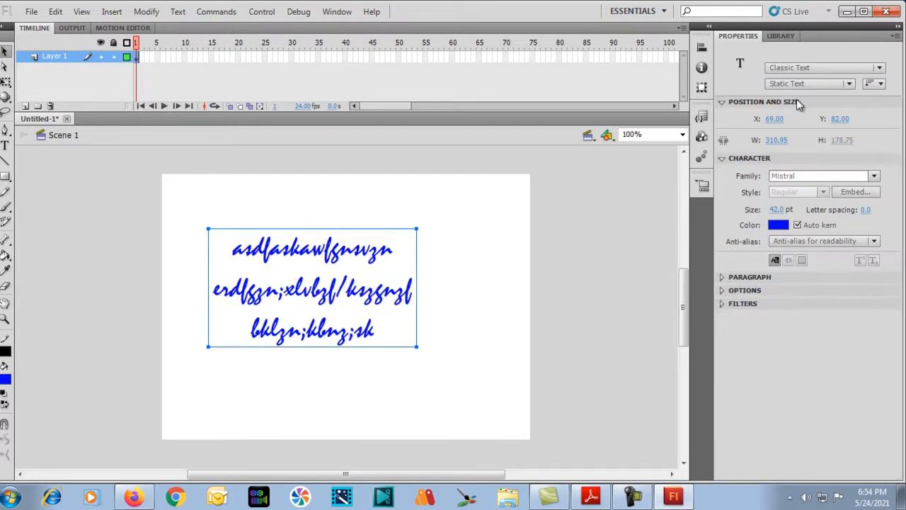
click(821, 84)
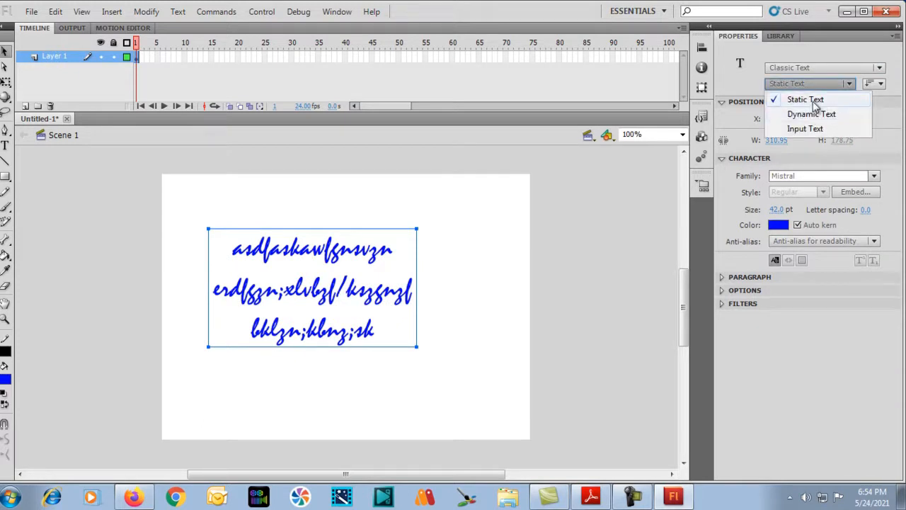
click(814, 102)
click(821, 69)
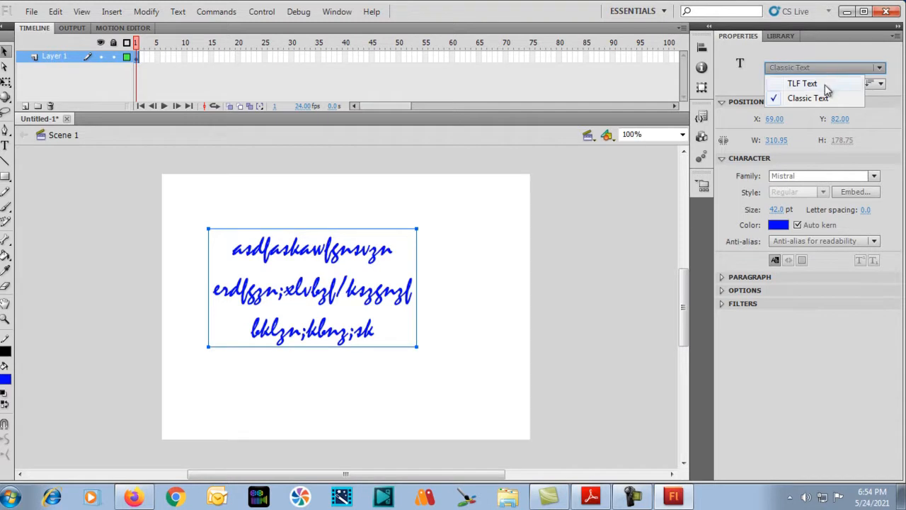
click(821, 81)
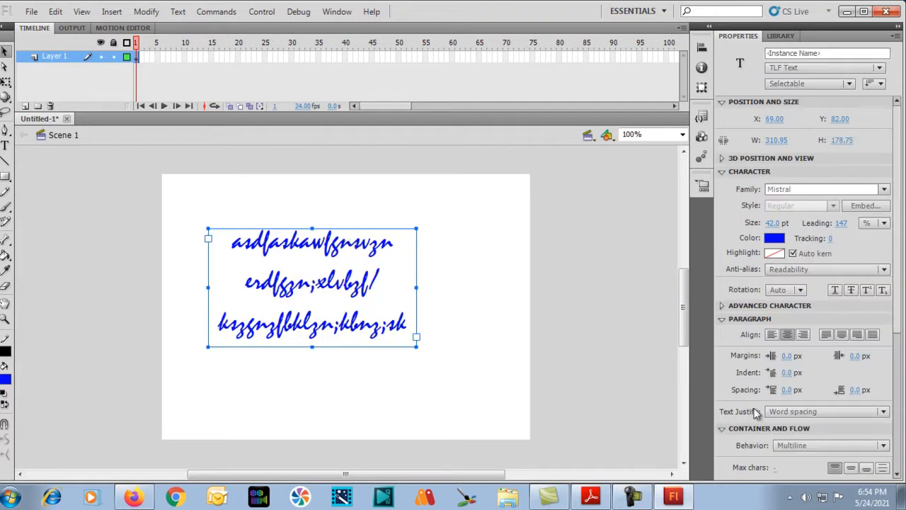
Step: Apply the Alpha color effect style to the text box and set its alpha to 100%
scroll(741, 386, down, 3)
scroll(740, 386, down, 4)
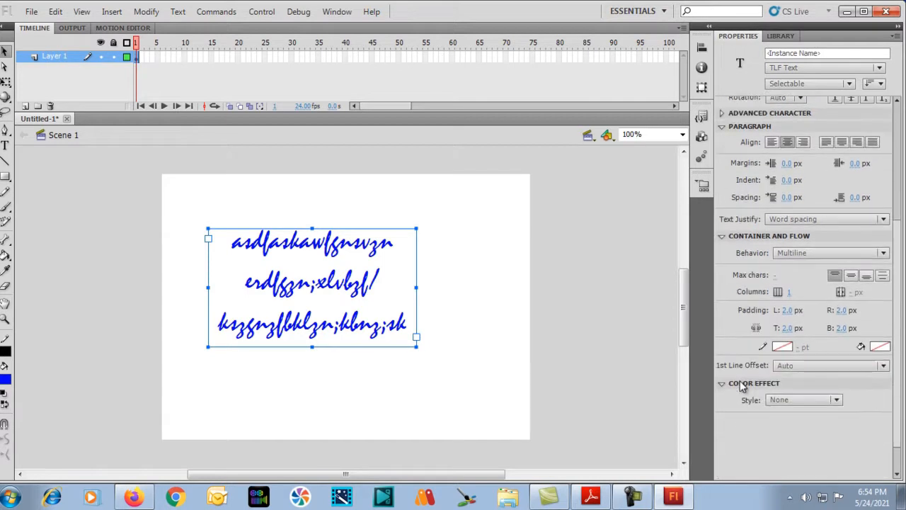
scroll(740, 386, down, 1)
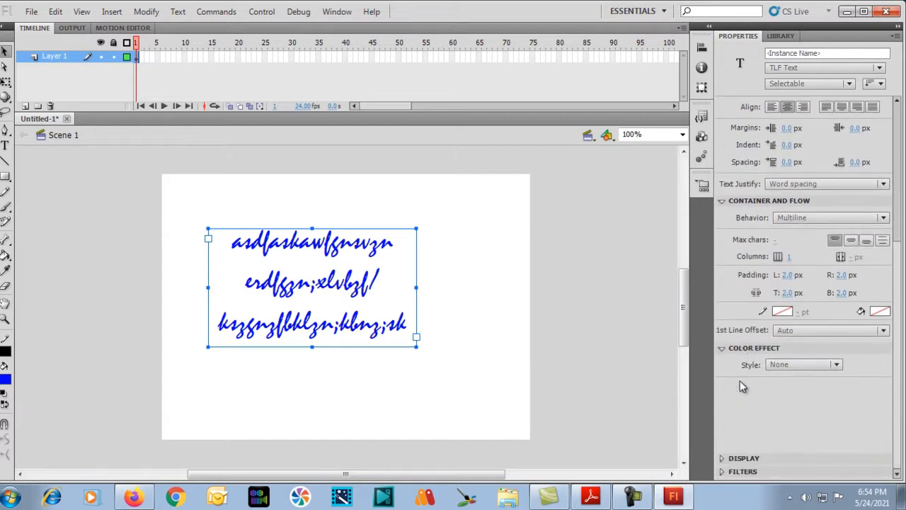
click(791, 365)
click(795, 438)
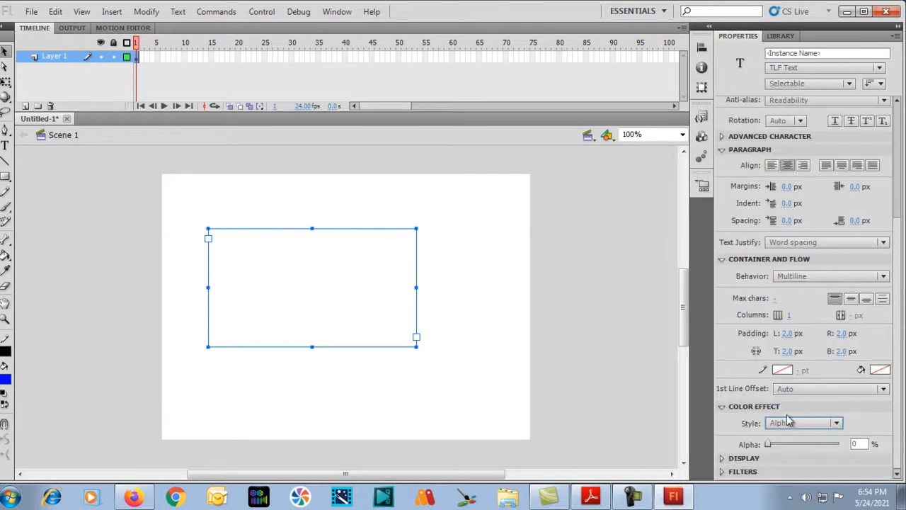
drag(771, 446, 850, 463)
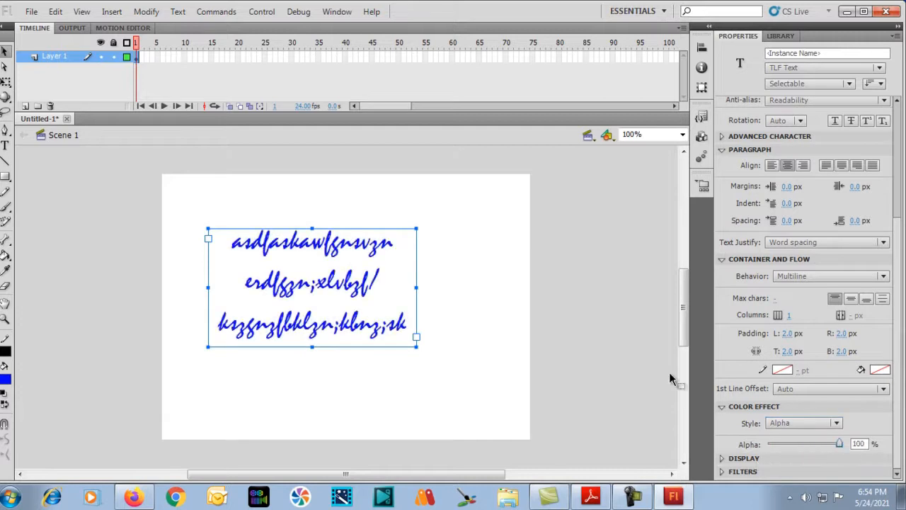
Step: Delete the text box with the filler text from the stage
click(507, 277)
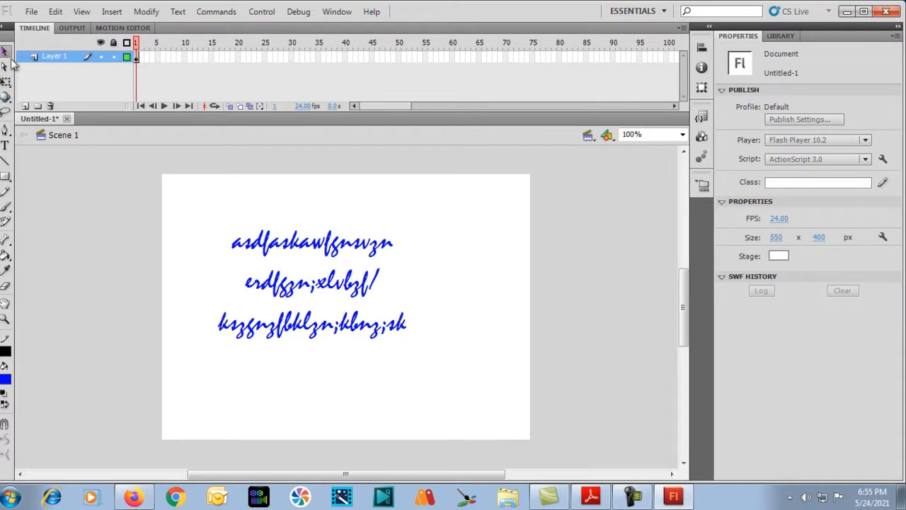
click(292, 289)
key(Delete)
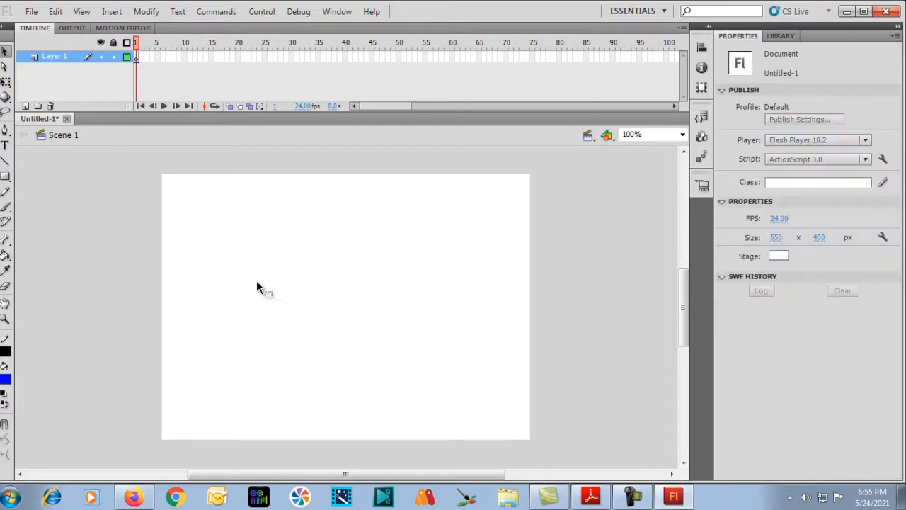
Step: Draw seven straight black lines crossing each other at various angles on the stage with the Line tool
click(5, 163)
drag(176, 254, 393, 242)
drag(318, 228, 414, 338)
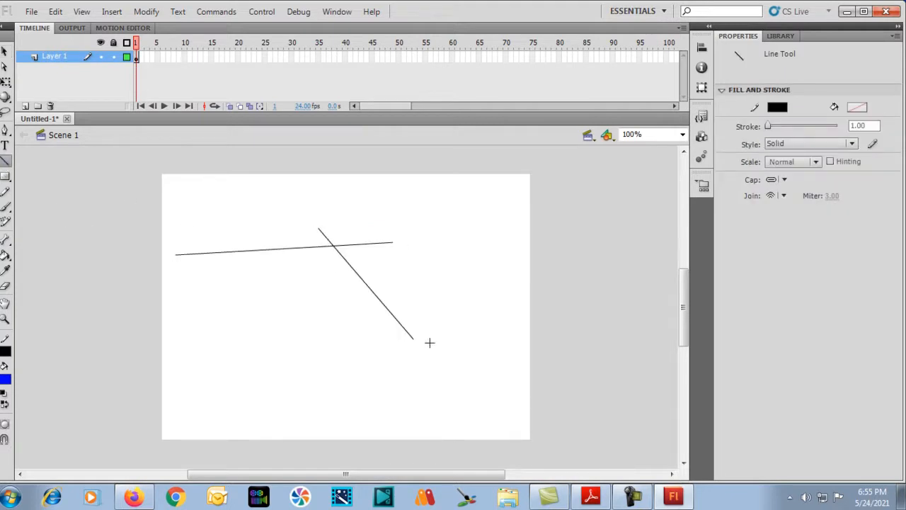
drag(292, 303, 497, 301)
mouse_move(242, 229)
mouse_down()
mouse_move(297, 346)
mouse_move(343, 371)
mouse_up()
drag(301, 269, 180, 331)
drag(206, 301, 306, 334)
drag(364, 332, 214, 332)
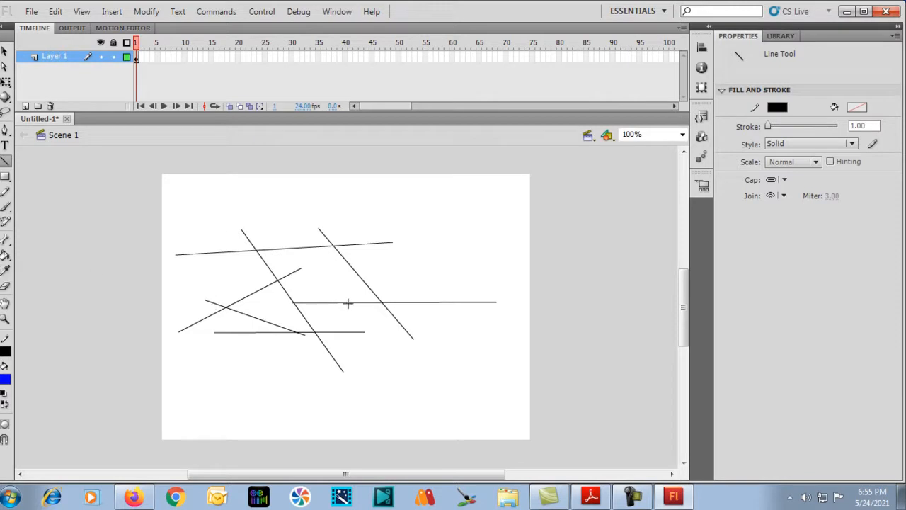
Step: Select all the connected crossing lines and delete them
key(v)
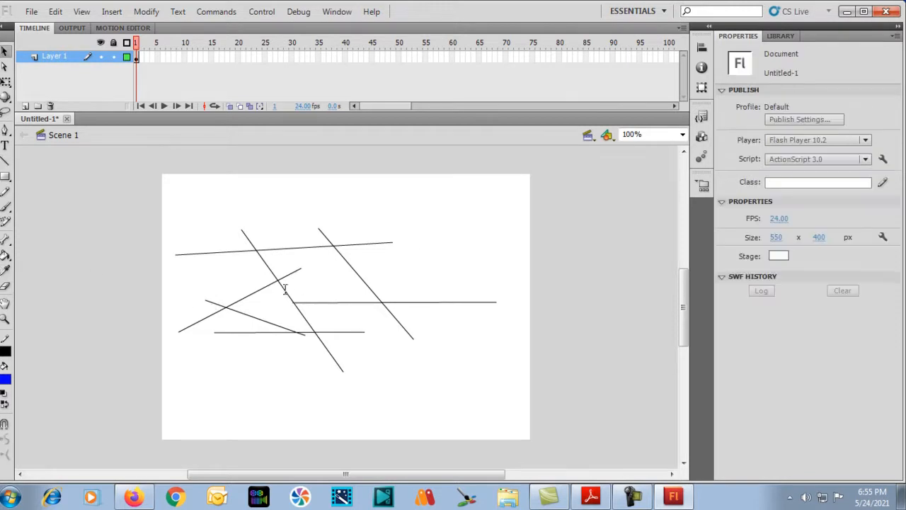
double_click(287, 293)
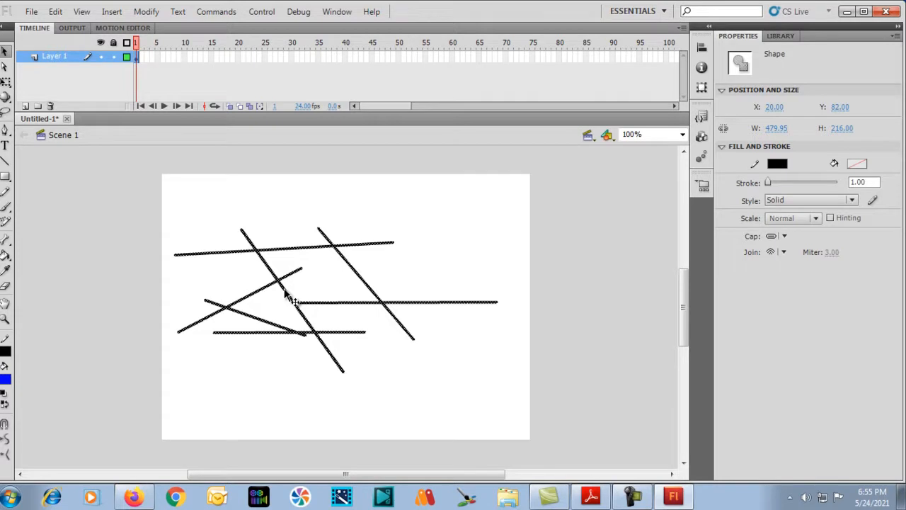
key(Delete)
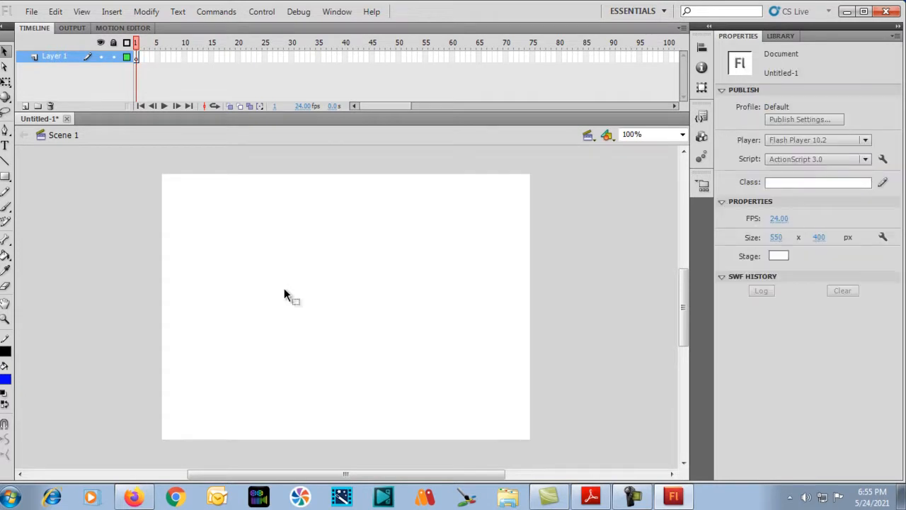
Step: Draw four straight crossing lines with the Line tool, two roughly horizontal and two roughly vertical, enclosing a four-sided area
key(n)
drag(210, 228, 461, 228)
drag(437, 187, 442, 362)
mouse_move(488, 315)
mouse_down()
mouse_move(283, 315)
mouse_move(92, 285)
mouse_up()
drag(259, 189, 235, 338)
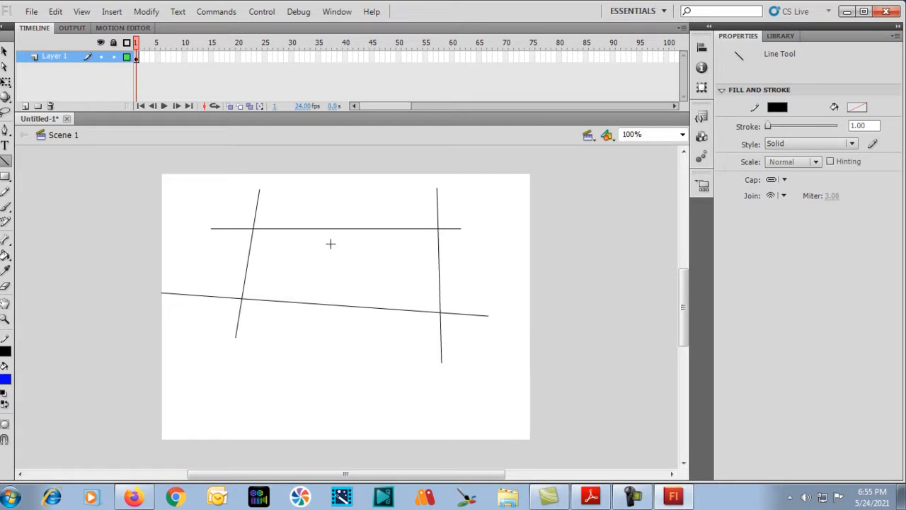
key(v)
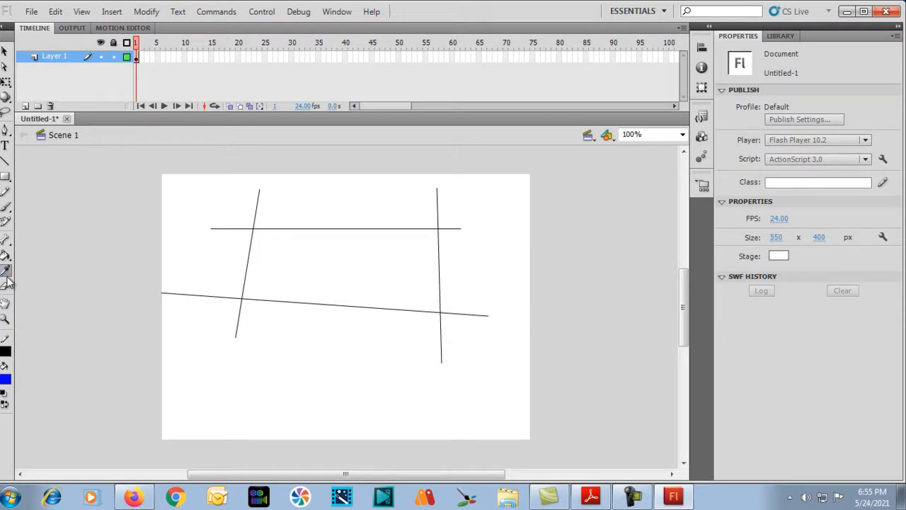
Step: Set the fill color to bright sky blue and fill the four-sided area enclosed by the lines using the Paint Bucket tool
click(5, 379)
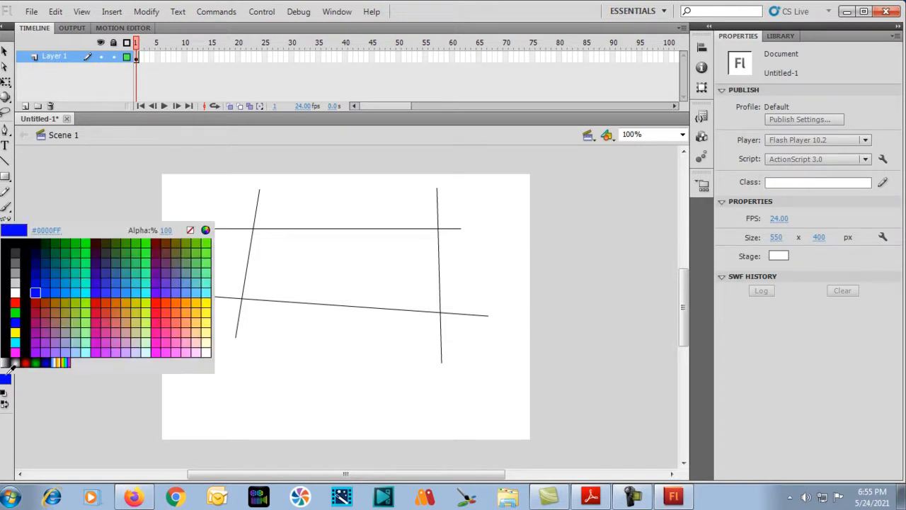
click(76, 284)
key(k)
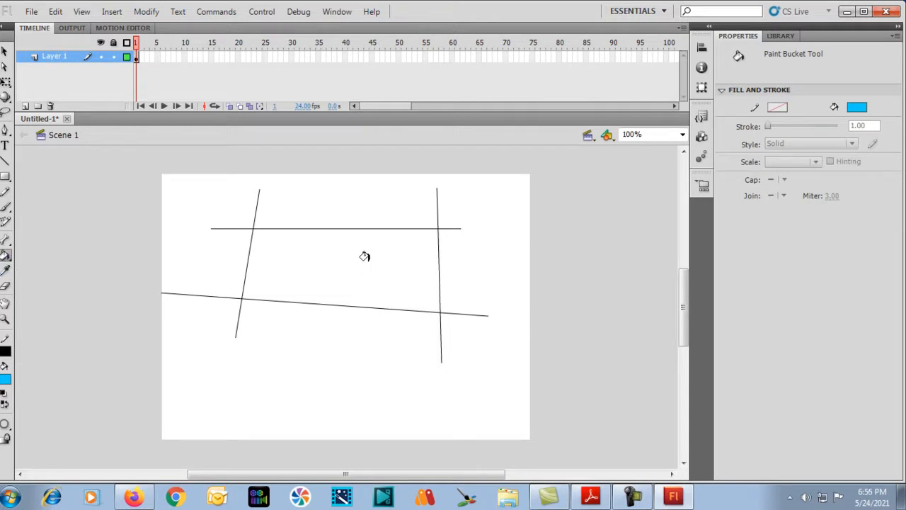
click(320, 260)
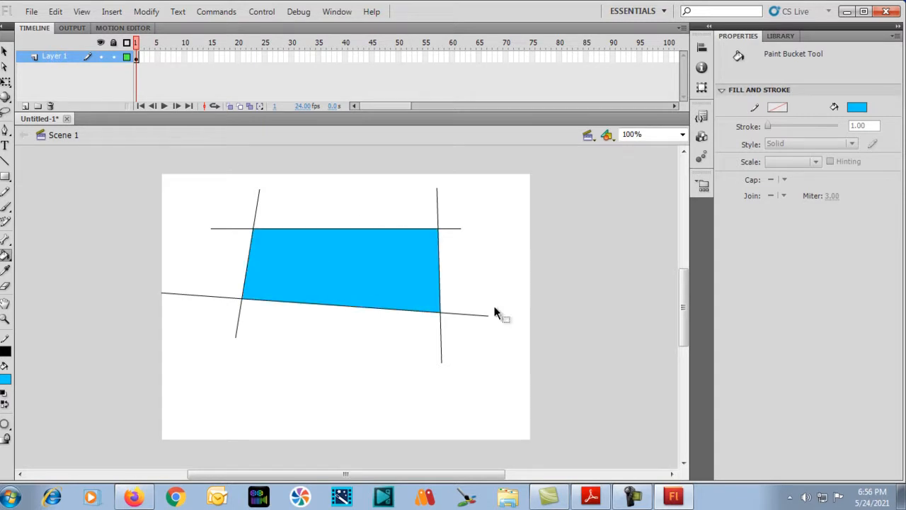
Step: Select all the connected black lines around the filled blue shape and delete them
key(v)
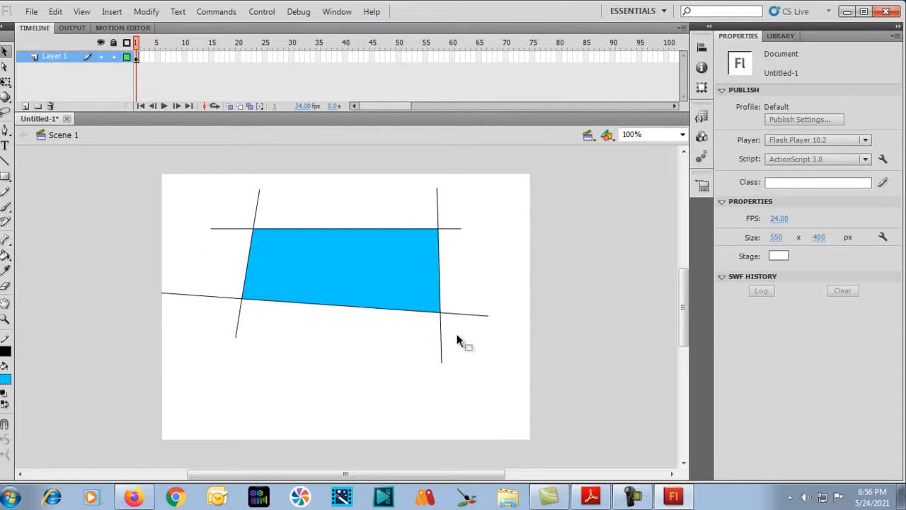
double_click(238, 337)
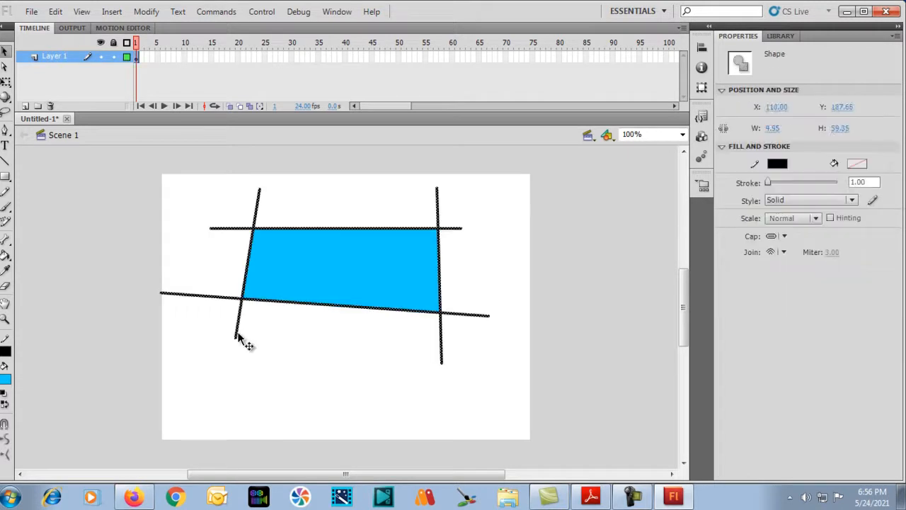
key(Delete)
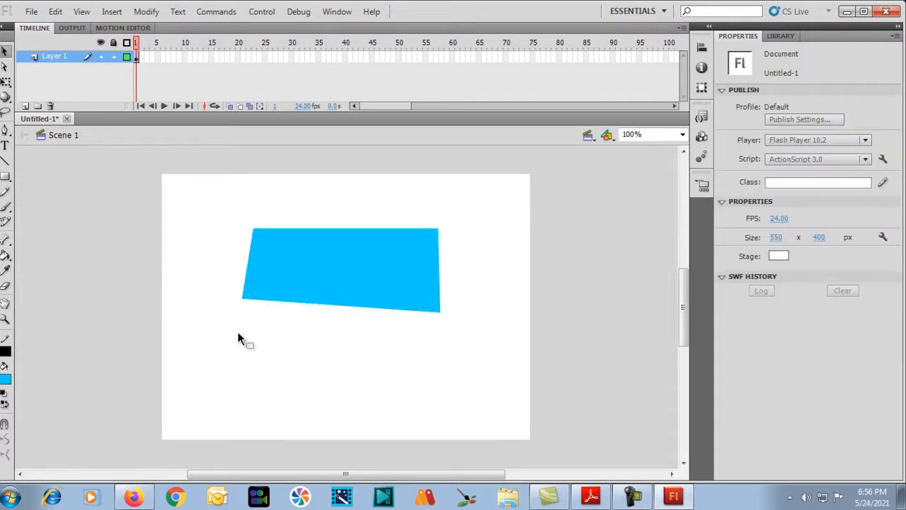
Step: Move the blue shape around the stage, leave it in the upper-left area, and pull its lower-left corner inward
click(296, 282)
drag(415, 254, 393, 256)
click(296, 340)
drag(288, 255, 291, 328)
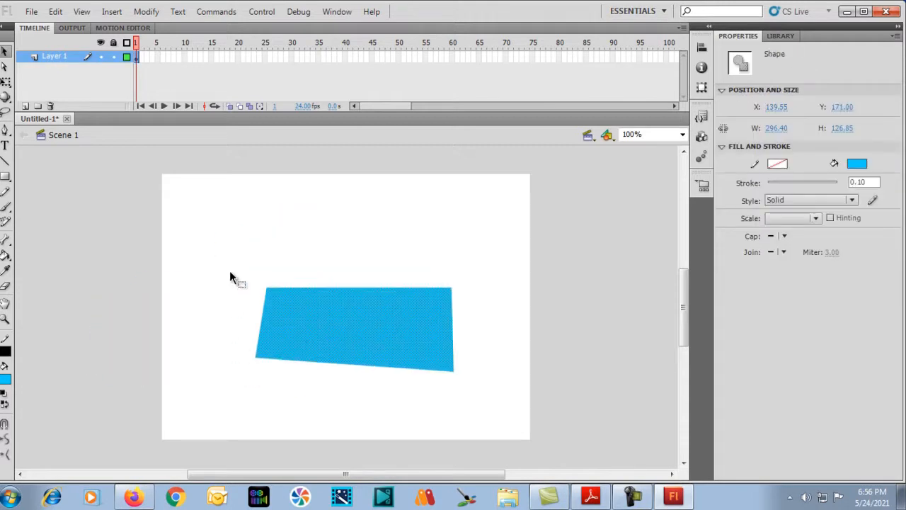
drag(319, 365, 276, 293)
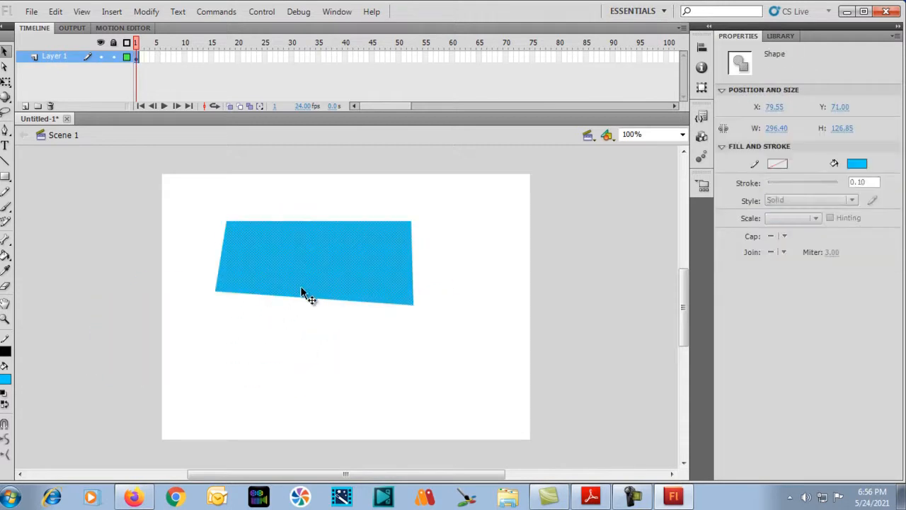
click(219, 295)
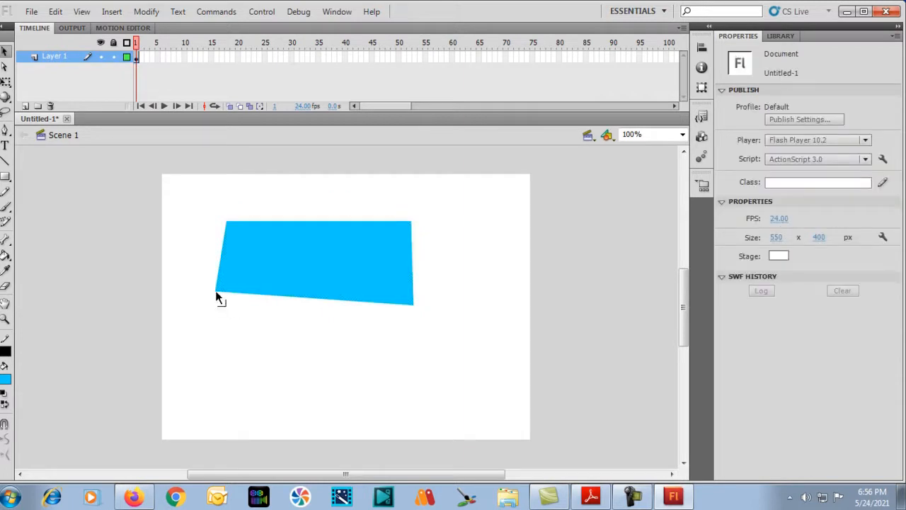
drag(216, 292, 241, 293)
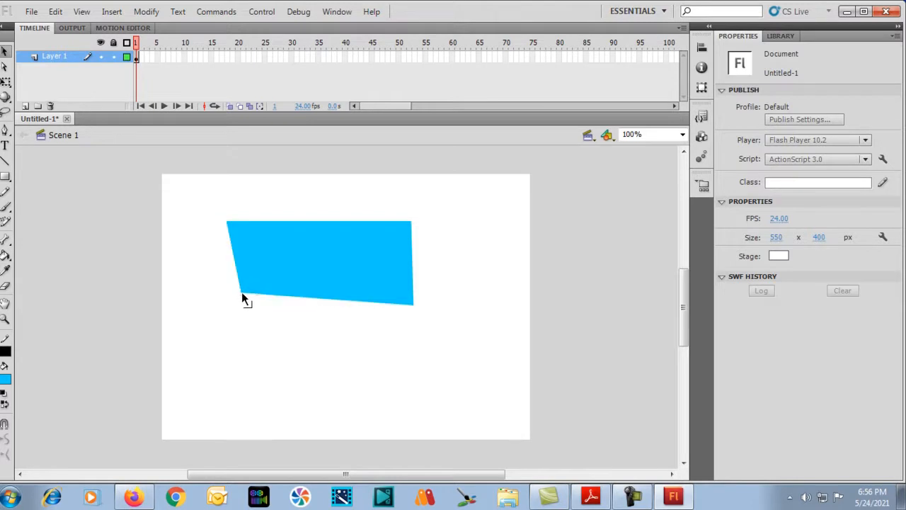
Step: Try bending the blue shape's left edge outward into a curve, and undo the bend
click(227, 228)
click(219, 225)
drag(228, 228, 150, 248)
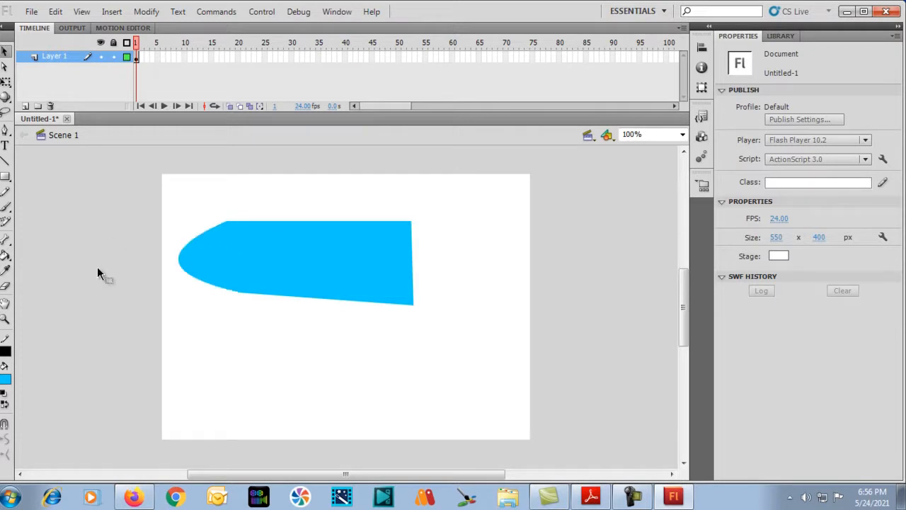
key(ctrl+z)
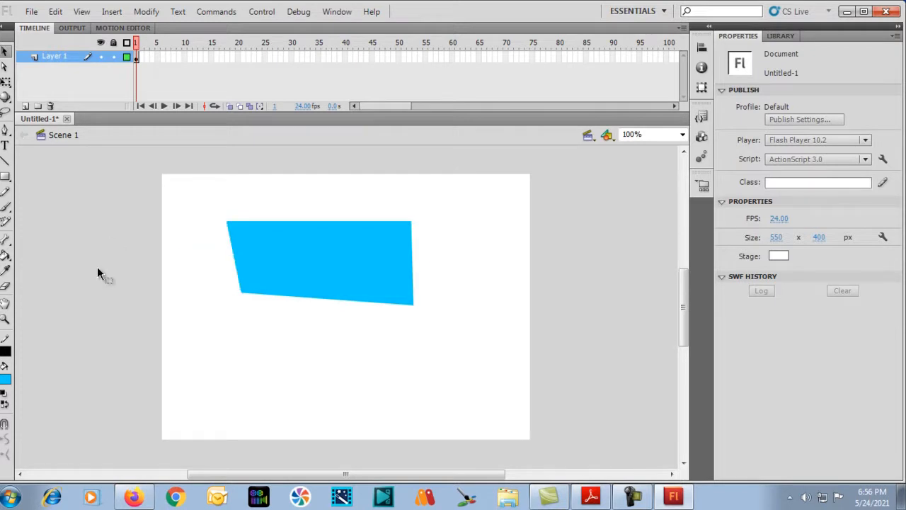
Step: Erase large parts of the blue shape with the Eraser tool using the largest square eraser shape
key(e)
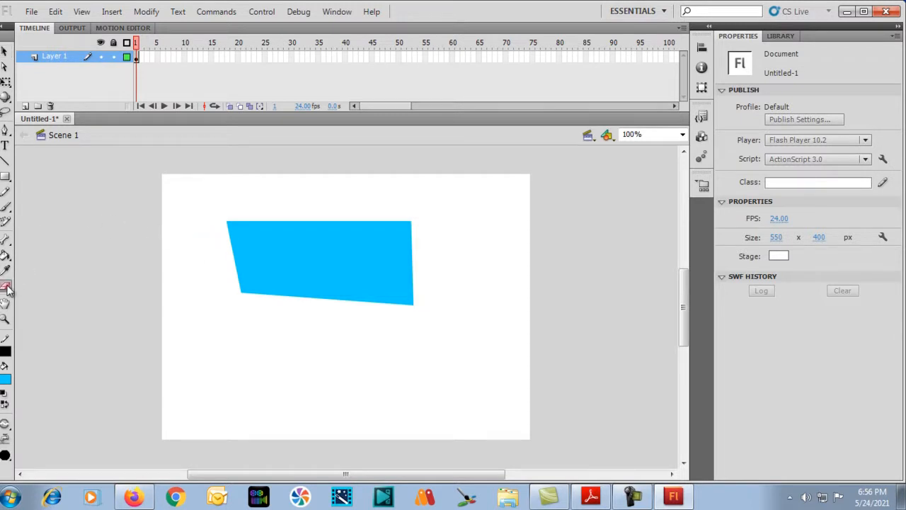
click(5, 456)
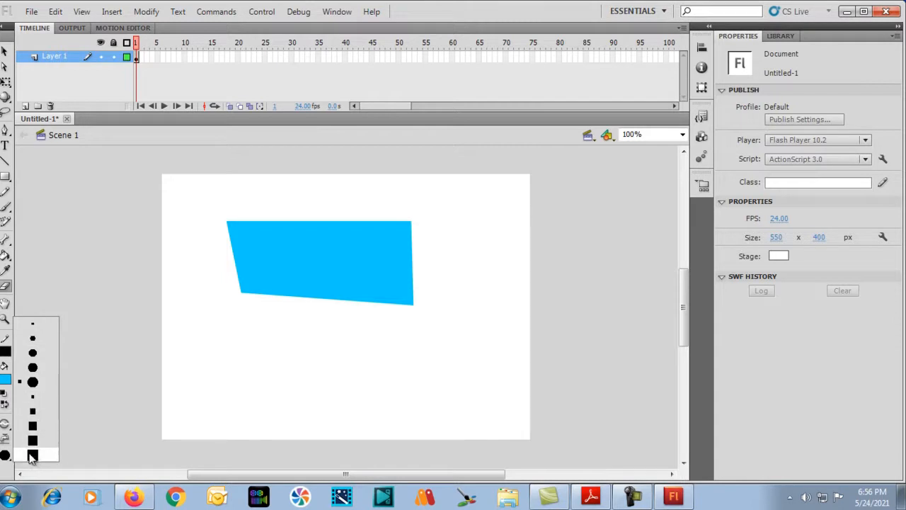
click(32, 382)
mouse_move(217, 208)
mouse_down()
mouse_move(259, 274)
mouse_move(254, 238)
mouse_move(259, 275)
mouse_move(194, 296)
mouse_move(230, 248)
mouse_move(159, 215)
mouse_move(349, 215)
mouse_move(289, 239)
mouse_move(264, 236)
mouse_move(465, 276)
mouse_up()
scroll(465, 276, down, 5)
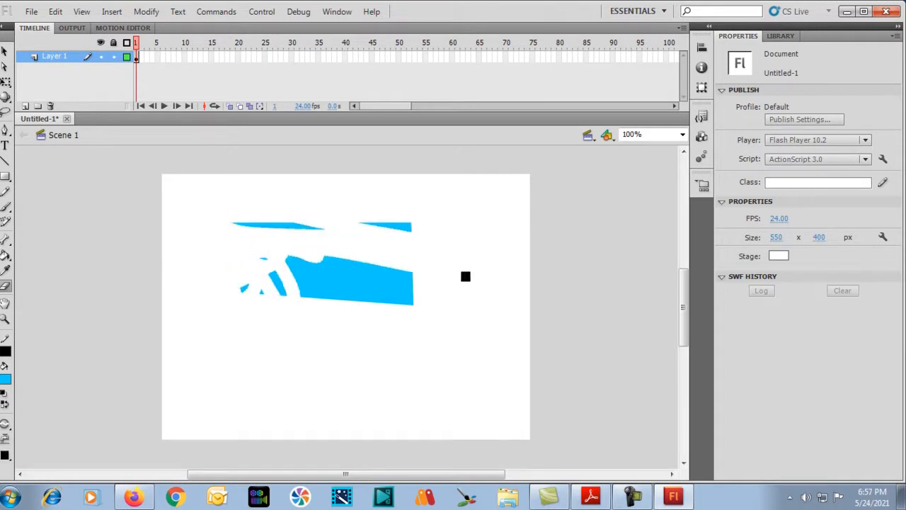
mouse_move(465, 276)
mouse_down()
mouse_move(259, 225)
mouse_move(211, 202)
mouse_move(455, 296)
mouse_move(283, 246)
mouse_up()
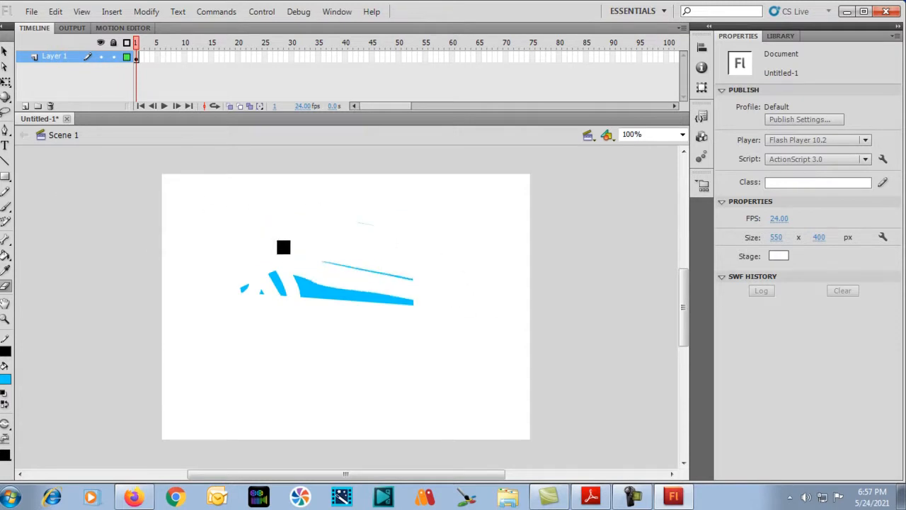
Step: Select all the remaining fragments of the blue shape and delete them
key(v)
drag(157, 185, 449, 324)
key(Delete)
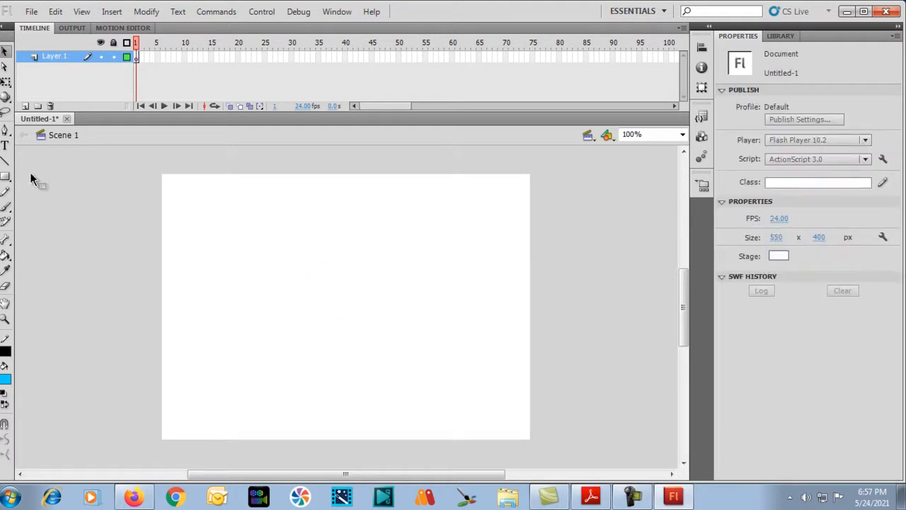
Step: Draw a large irregular curved outline with the Pen tool, extending beyond the stage's left edge and crossing itself near the upper middle
click(6, 131)
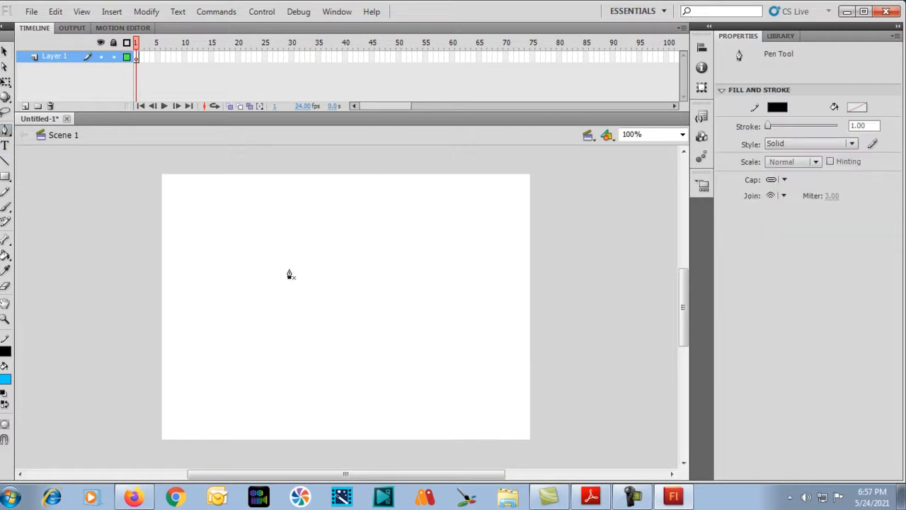
click(256, 277)
click(290, 241)
click(347, 214)
click(448, 232)
click(487, 266)
click(508, 327)
click(505, 394)
click(458, 425)
drag(364, 426, 346, 427)
drag(275, 417, 264, 413)
click(197, 398)
drag(174, 374, 170, 360)
drag(172, 328, 225, 325)
drag(239, 303, 166, 254)
drag(125, 228, 134, 218)
click(149, 208)
drag(208, 217, 225, 230)
click(284, 266)
click(342, 289)
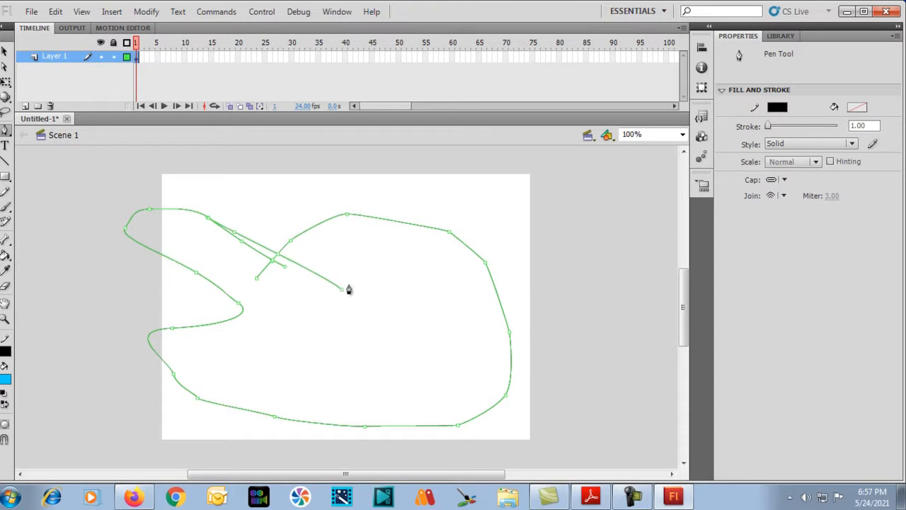
key(v)
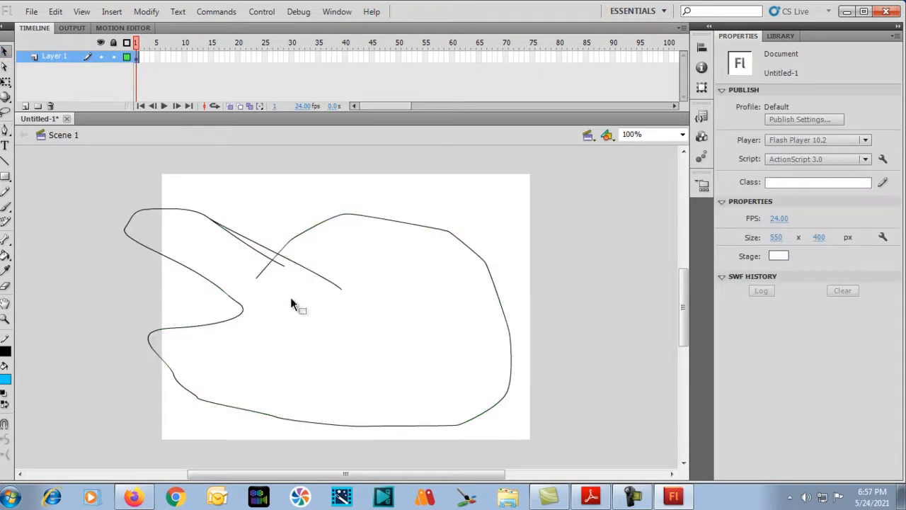
Step: Fill the area enclosed by the pen outline with sky blue using the Paint Bucket tool
key(k)
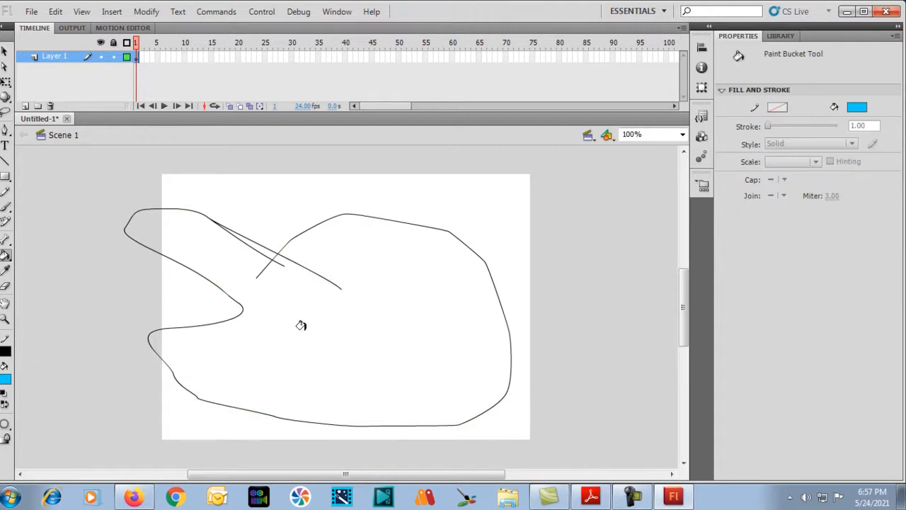
click(313, 320)
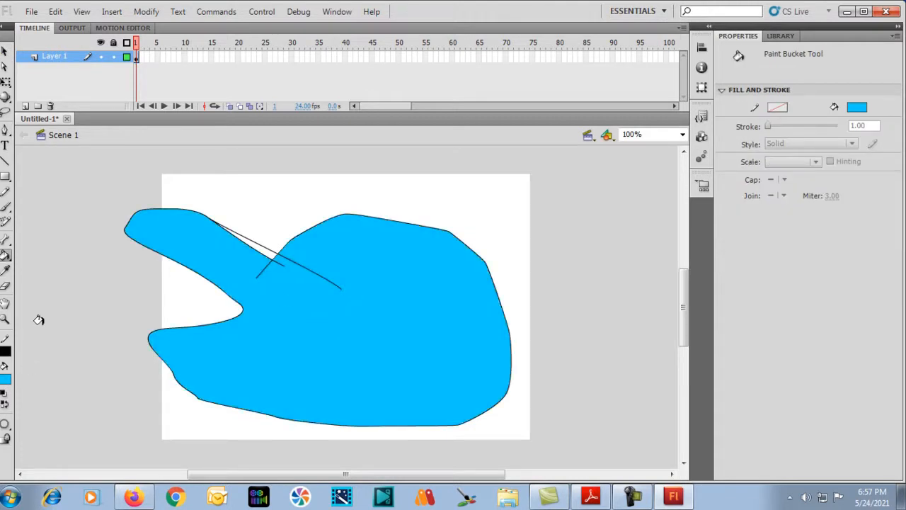
Step: Draw a wavy closed outline with the Pencil tool in the lower part of the blue shape and fill it with teal
key(y)
mouse_move(289, 359)
mouse_down()
mouse_move(378, 327)
mouse_move(470, 336)
mouse_move(425, 377)
mouse_move(426, 403)
mouse_move(338, 410)
mouse_move(288, 397)
mouse_move(278, 358)
mouse_move(211, 348)
mouse_up()
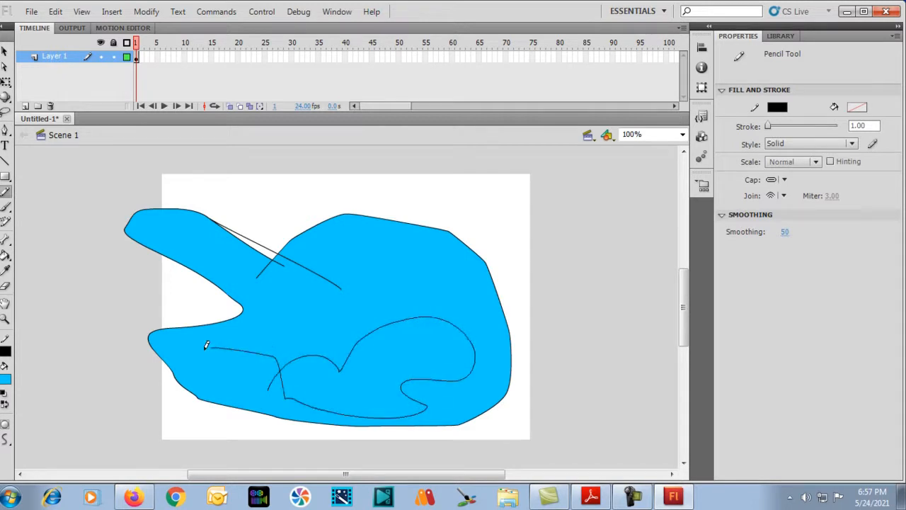
click(4, 380)
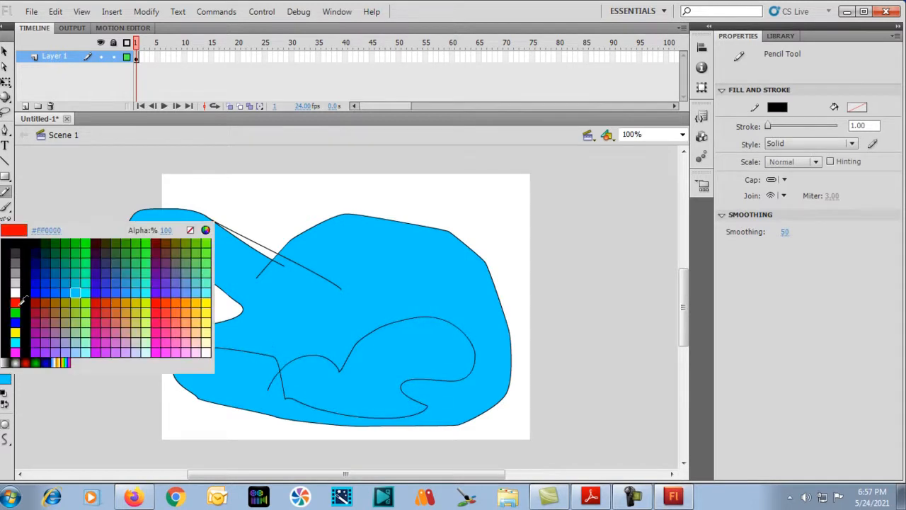
click(77, 291)
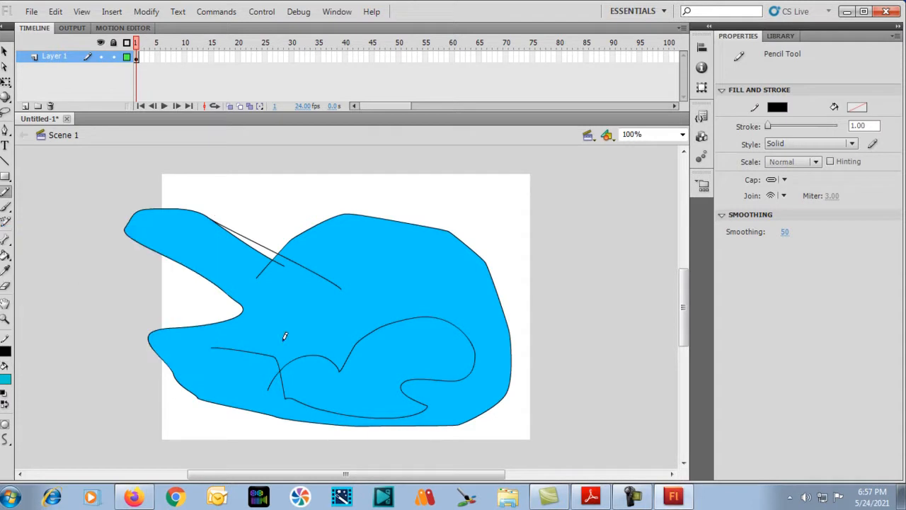
key(k)
click(361, 365)
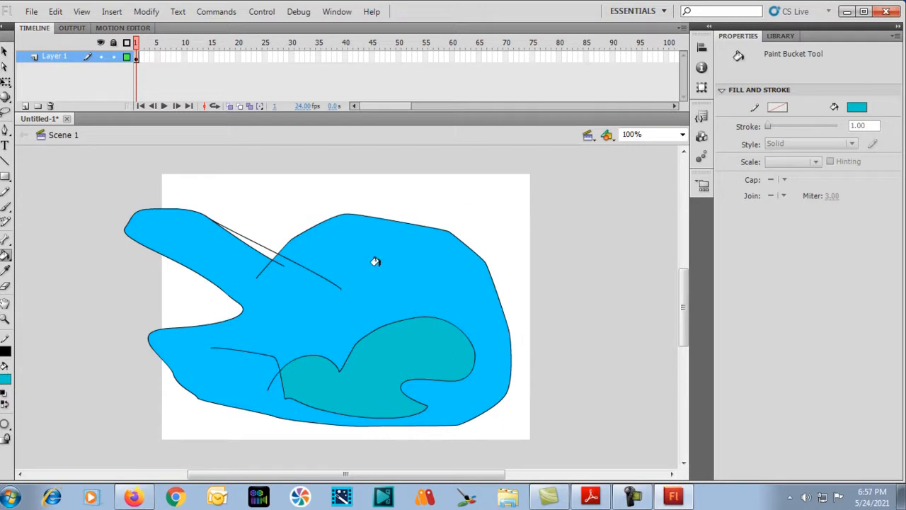
Step: Draw a wavy pencil line inside the blue shape's upper-right edge and fill the cut-off area with bright cyan (Red 13, Green 255, Blue 255)
key(y)
mouse_move(277, 209)
mouse_down()
mouse_move(410, 240)
mouse_move(478, 290)
mouse_move(530, 366)
mouse_move(560, 371)
mouse_up()
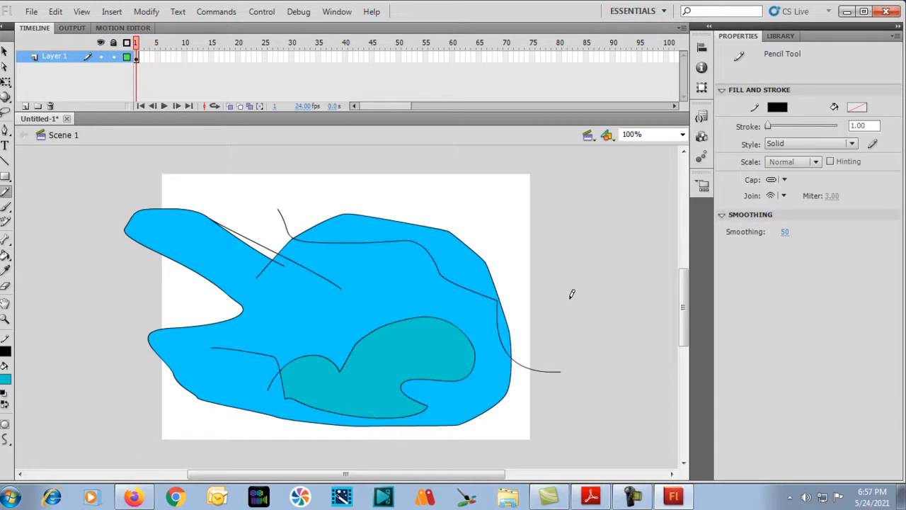
click(6, 378)
click(200, 228)
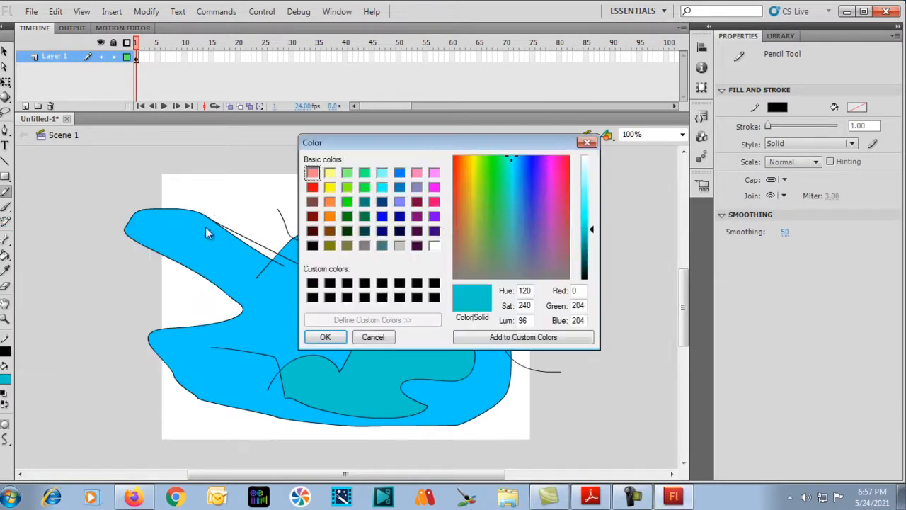
drag(593, 233, 592, 214)
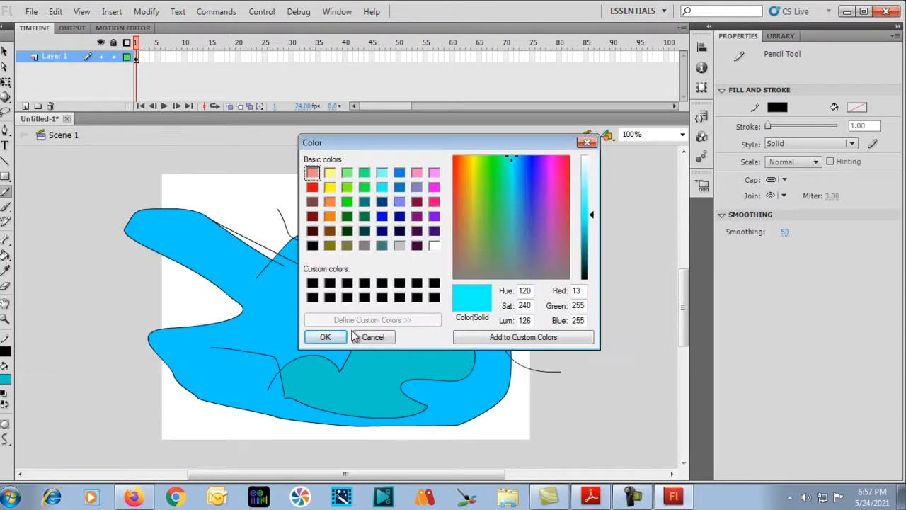
click(326, 336)
click(450, 266)
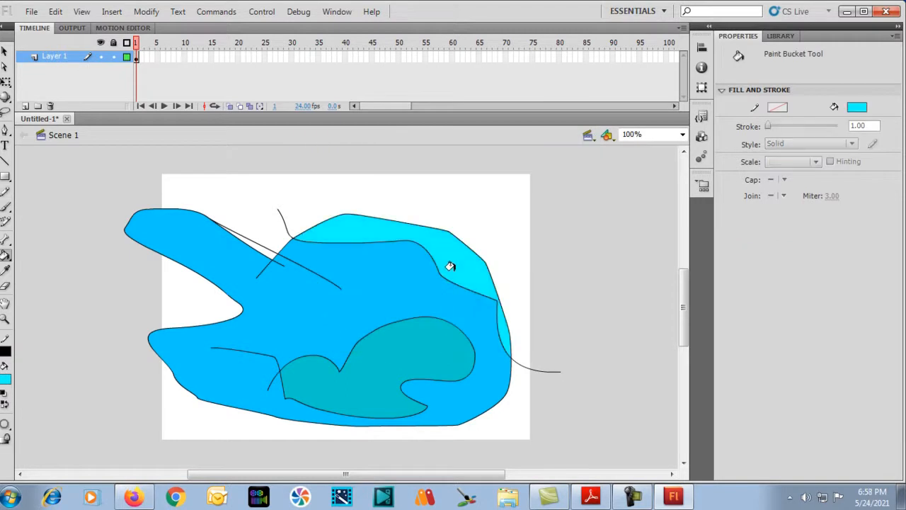
Step: Select the connected black outline of the large blue shape and its highlight line, and delete it
key(v)
double_click(436, 267)
key(Delete)
Step: Select all the remaining artwork and delete it to clear the stage
click(382, 340)
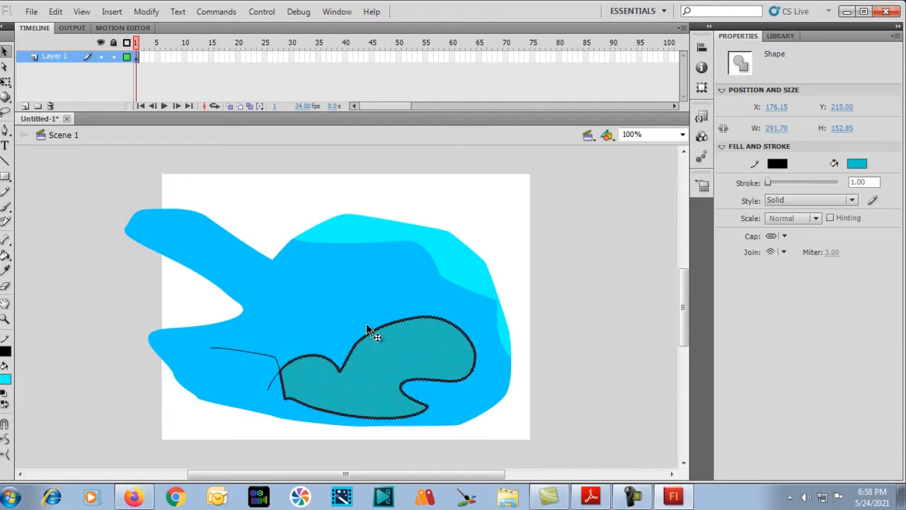
drag(123, 192, 596, 445)
key(Delete)
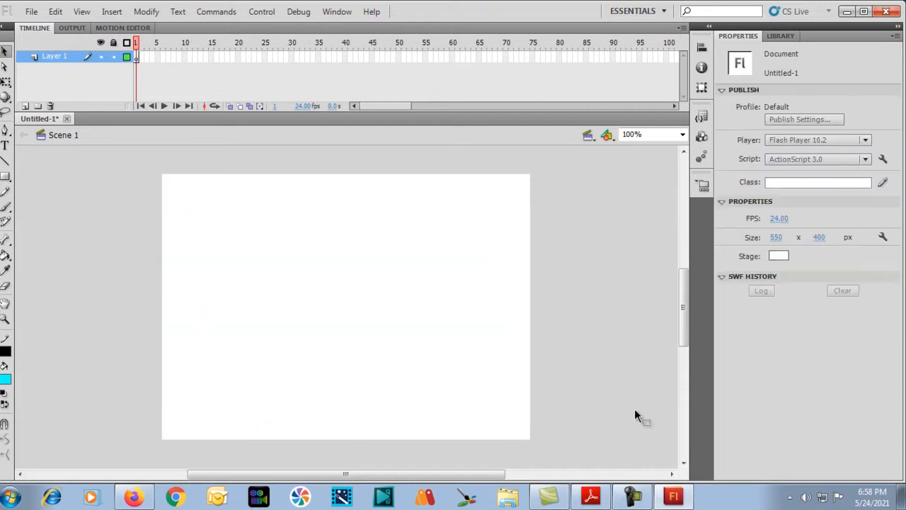
Step: Switch to Camtasia Studio to capture an image of its screen, and return to the Flash document
click(673, 497)
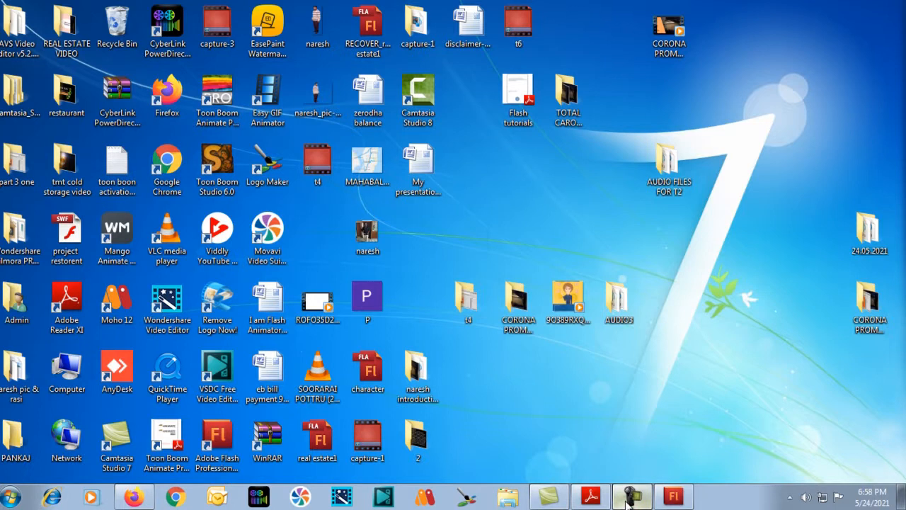
click(555, 499)
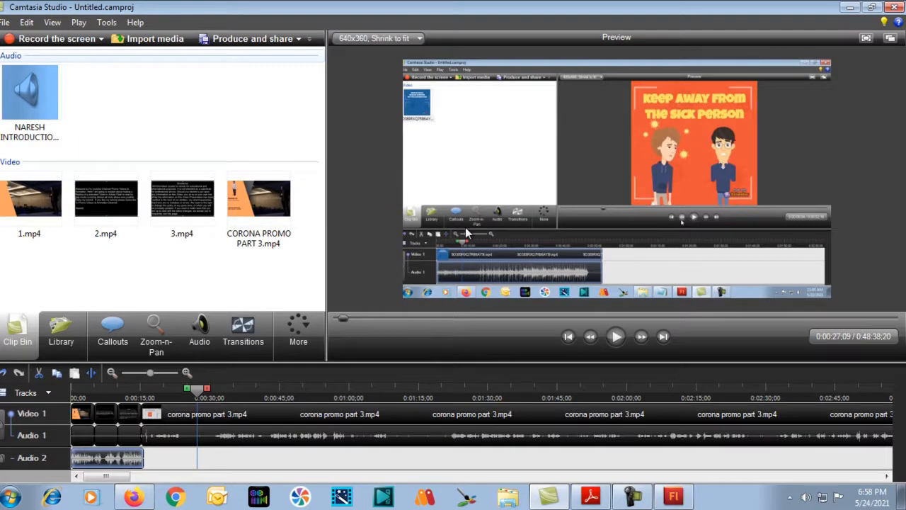
click(660, 498)
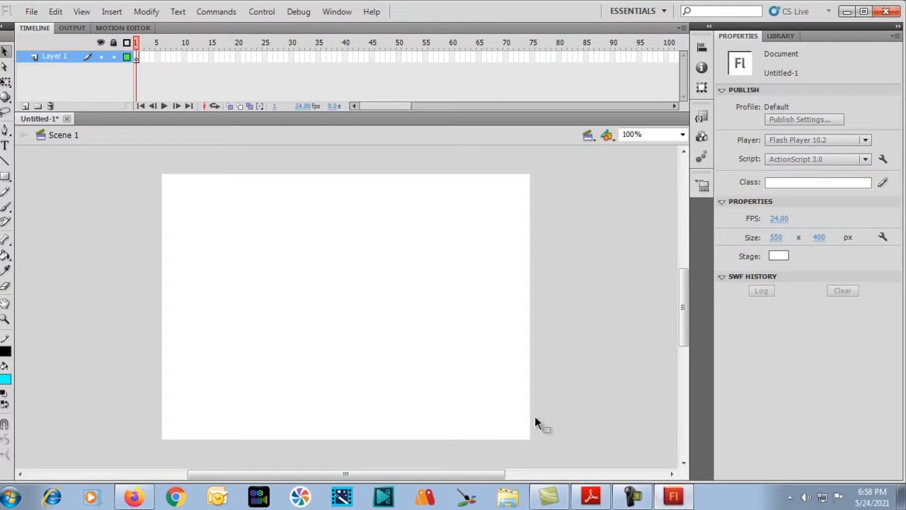
Step: Paste the captured Camtasia Studio image, position it over the stage, and break it apart
key(ctrl+v)
drag(425, 333, 272, 268)
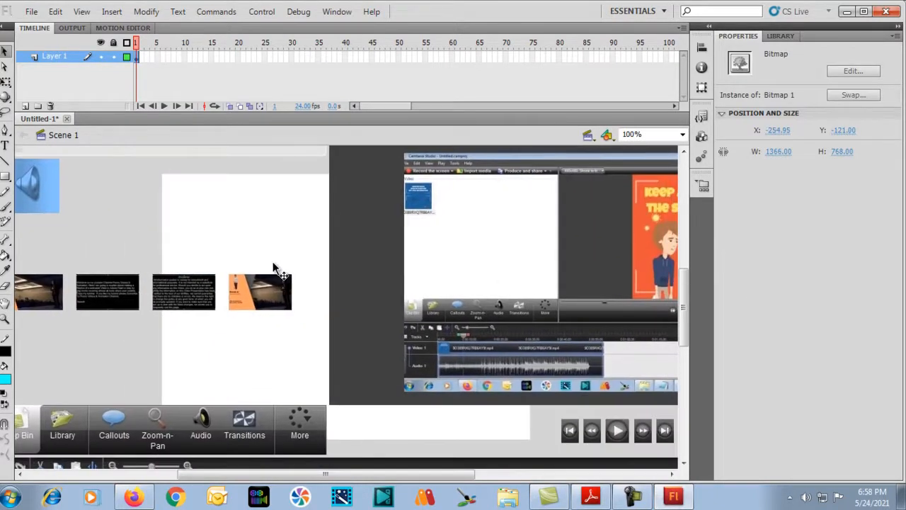
key(ctrl+minus)
drag(391, 351, 373, 297)
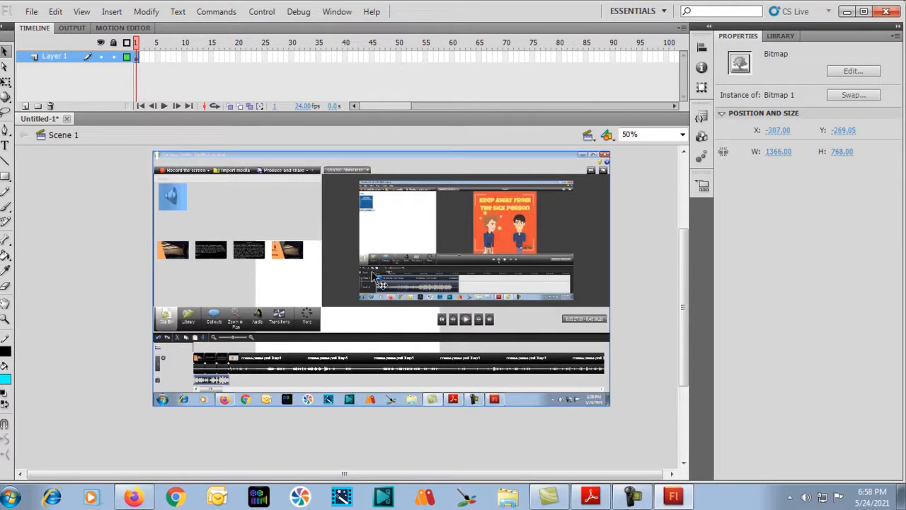
key(ctrl+b)
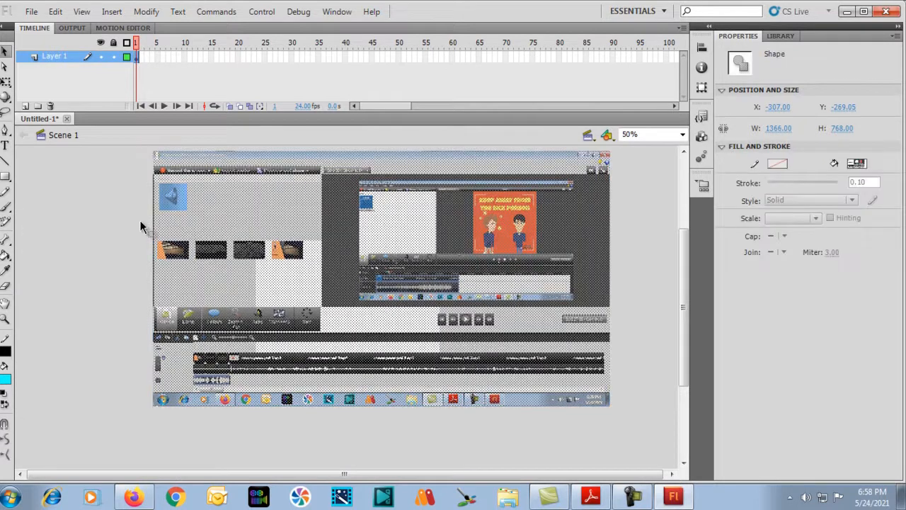
Step: Delete the lower-left section of the broken-apart screenshot and move the remaining part downward
click(106, 212)
click(327, 297)
click(94, 143)
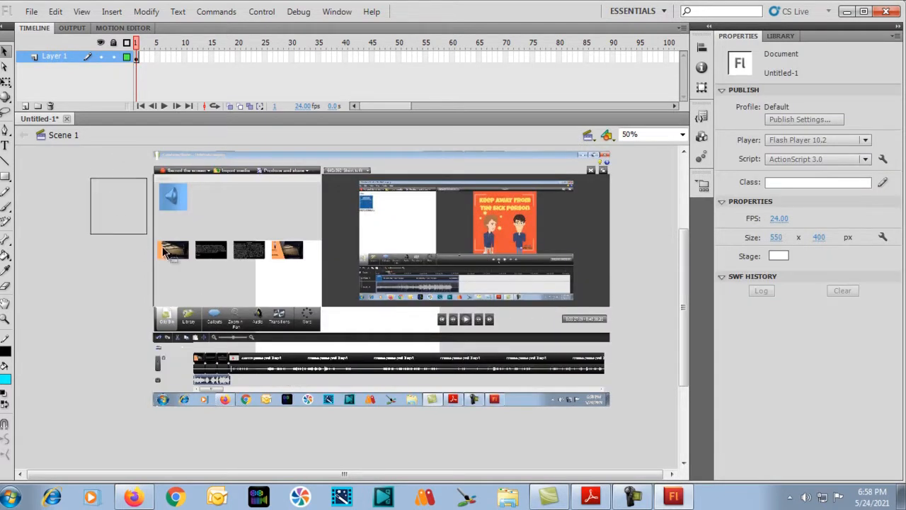
drag(108, 202, 377, 428)
key(Delete)
drag(413, 237, 407, 285)
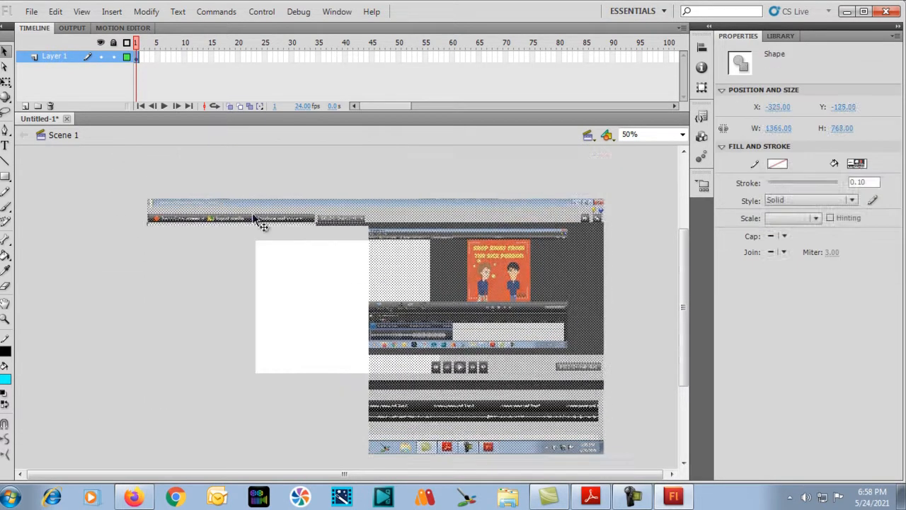
Step: Delete the screenshot areas to the left and right of the orange "Keep Away From The Sick Person" picture
drag(144, 178, 385, 333)
key(Delete)
drag(302, 167, 469, 501)
key(Delete)
drag(630, 180, 533, 501)
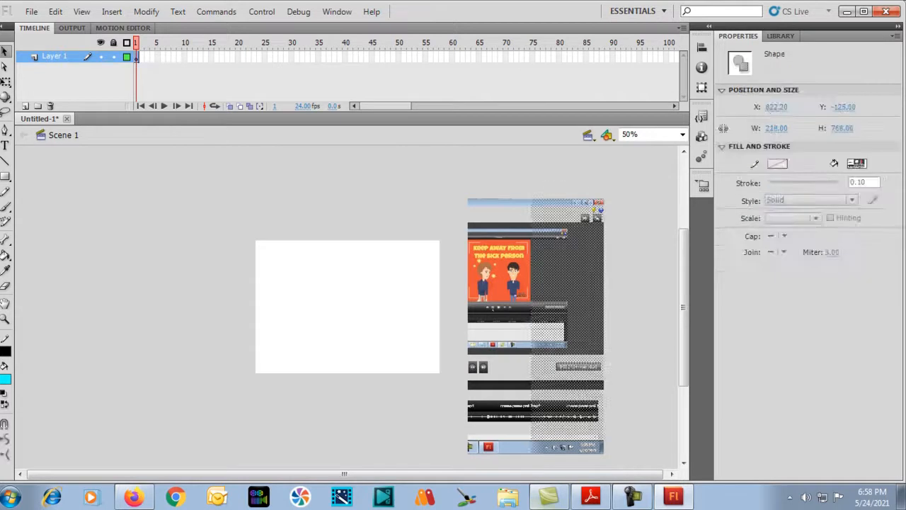
key(Delete)
Step: Delete the screenshot strips above and below the orange picture and move the cropped picture onto the stage
drag(297, 173, 603, 238)
key(Delete)
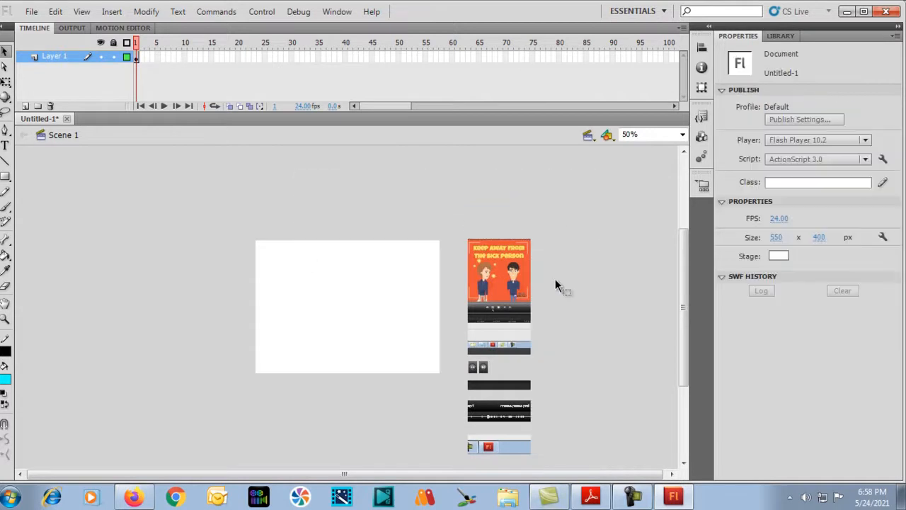
mouse_move(320, 452)
mouse_down()
mouse_move(588, 397)
mouse_move(666, 331)
mouse_move(684, 300)
mouse_up()
key(Delete)
drag(500, 274, 354, 301)
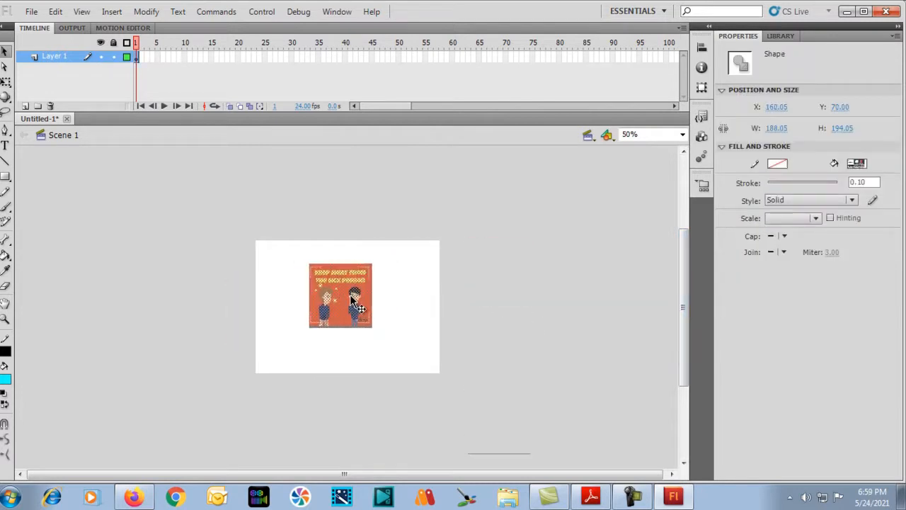
Step: Lock Layer 1 holding the picture, add a new layer above it, and make the new layer active
key(ctrl+equal)
key(ctrl+equal)
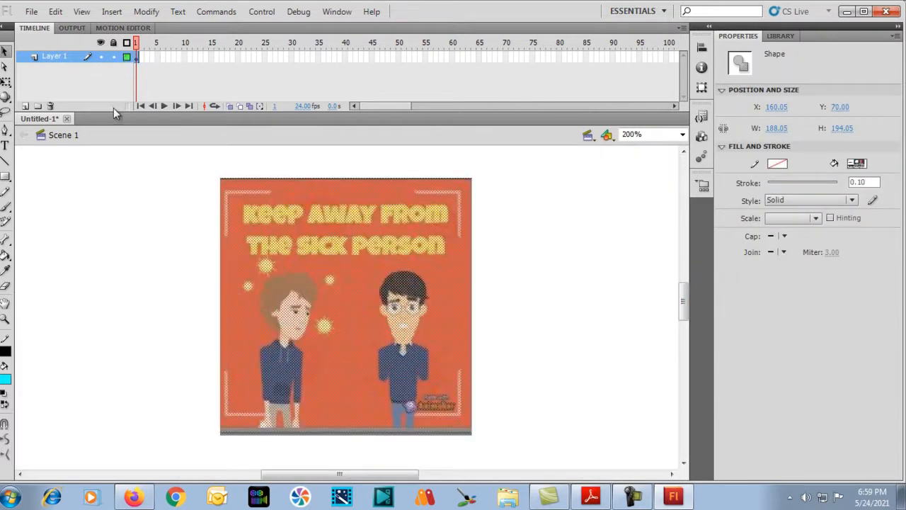
click(36, 70)
click(35, 59)
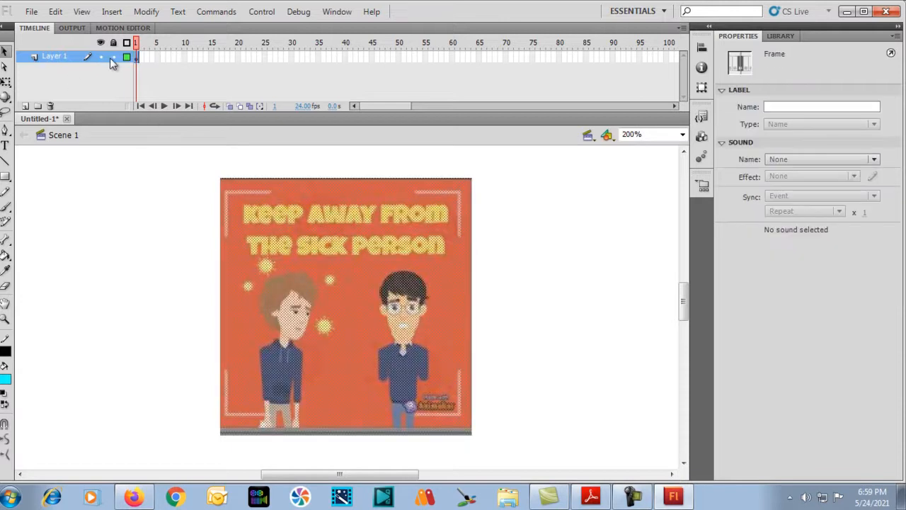
click(25, 107)
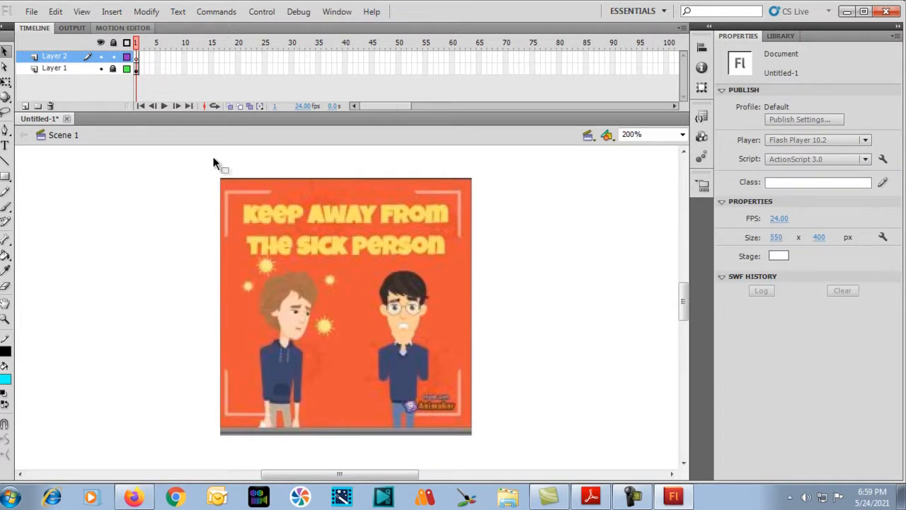
click(139, 71)
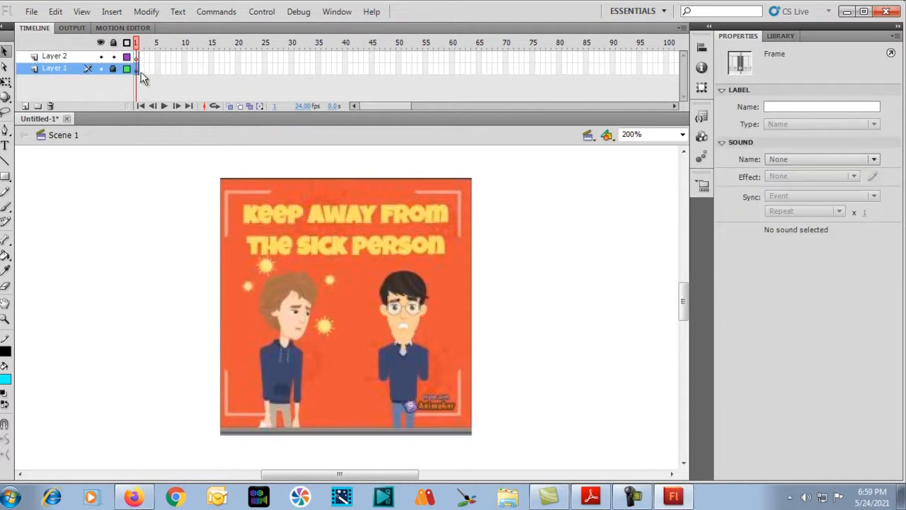
click(63, 58)
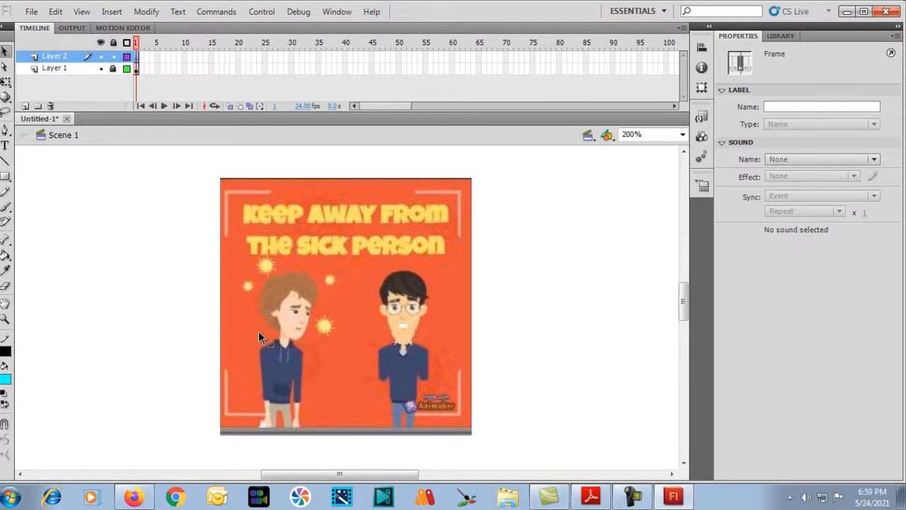
Step: Trace the brown-haired character's hair with the Pencil tool and fill it with brown sampled from the picture
key(ctrl+=)
key(ctrl+=)
key(ctrl+minus)
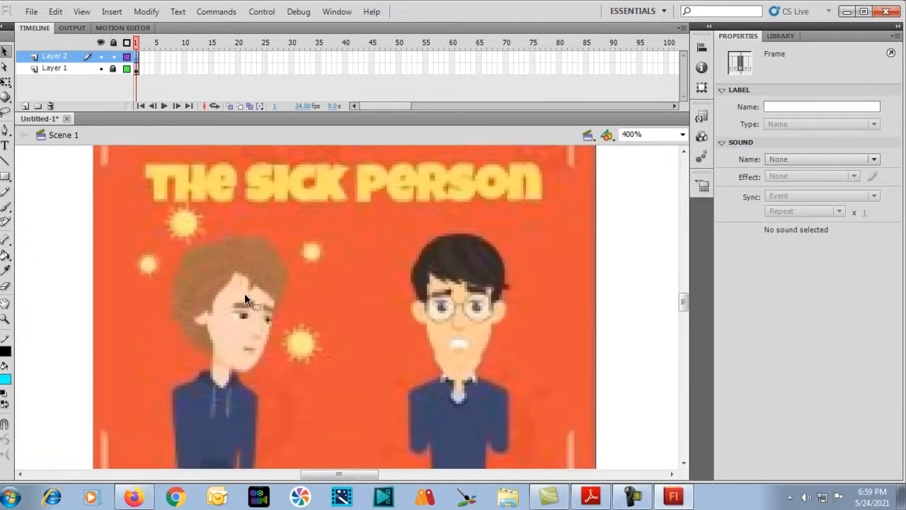
key(y)
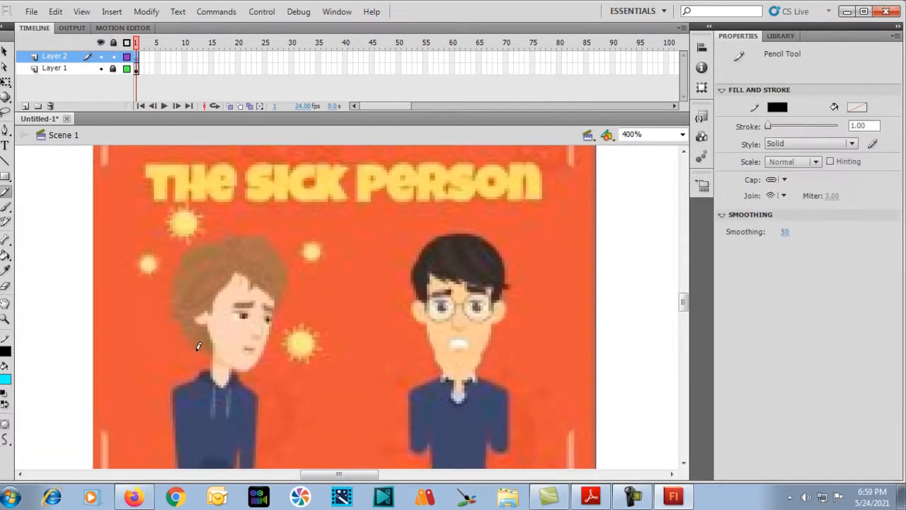
mouse_move(216, 353)
mouse_down()
mouse_move(175, 312)
mouse_move(185, 277)
mouse_move(177, 250)
mouse_move(215, 240)
mouse_move(231, 248)
mouse_move(259, 235)
mouse_move(281, 247)
mouse_move(289, 289)
mouse_move(268, 295)
mouse_move(243, 274)
mouse_move(230, 282)
mouse_move(214, 332)
mouse_move(178, 364)
mouse_up()
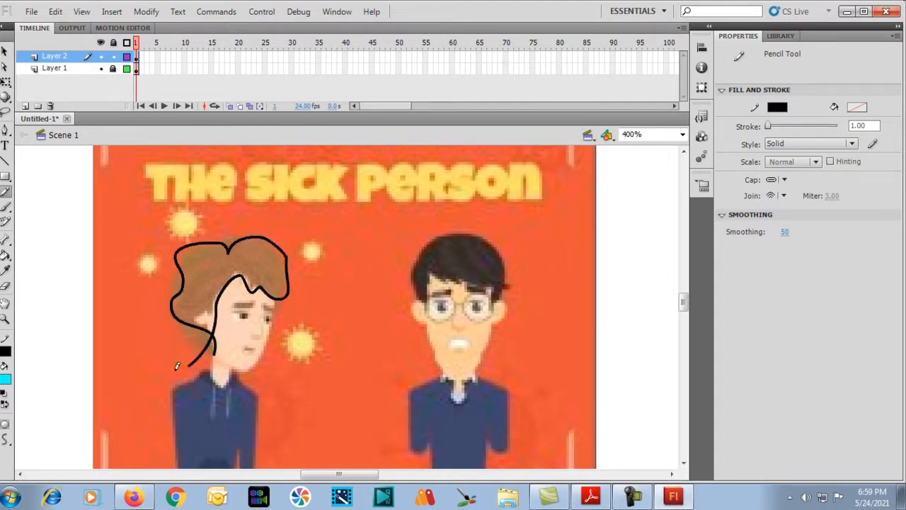
key(i)
click(190, 269)
click(191, 271)
Step: Delete the black outline of the traced hair and its brown fill
key(v)
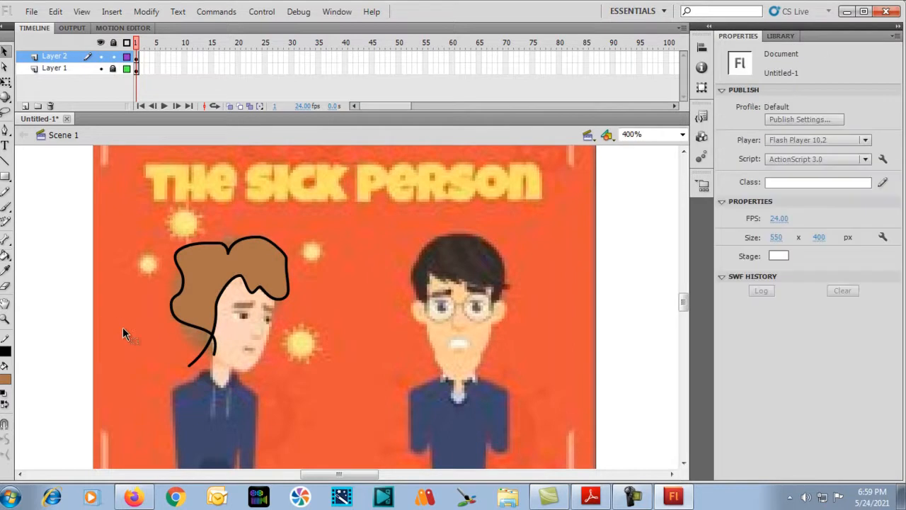
click(172, 300)
key(Delete)
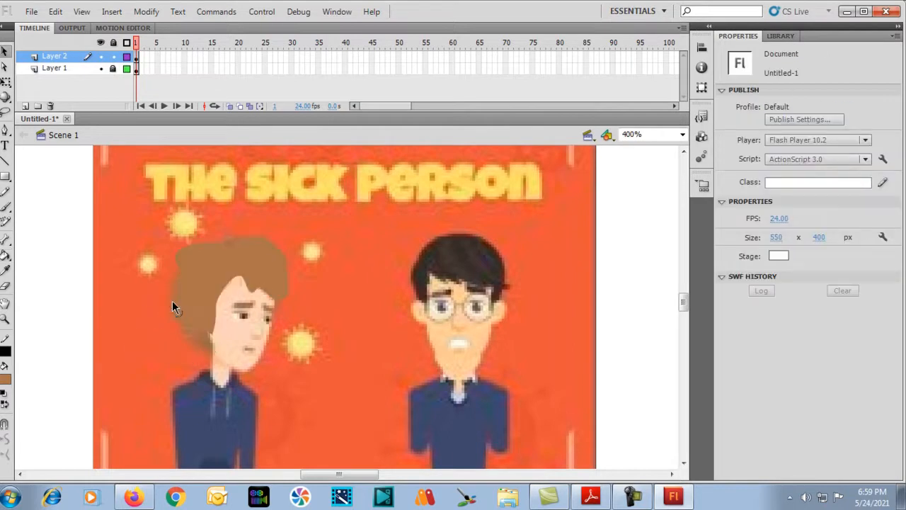
key(p)
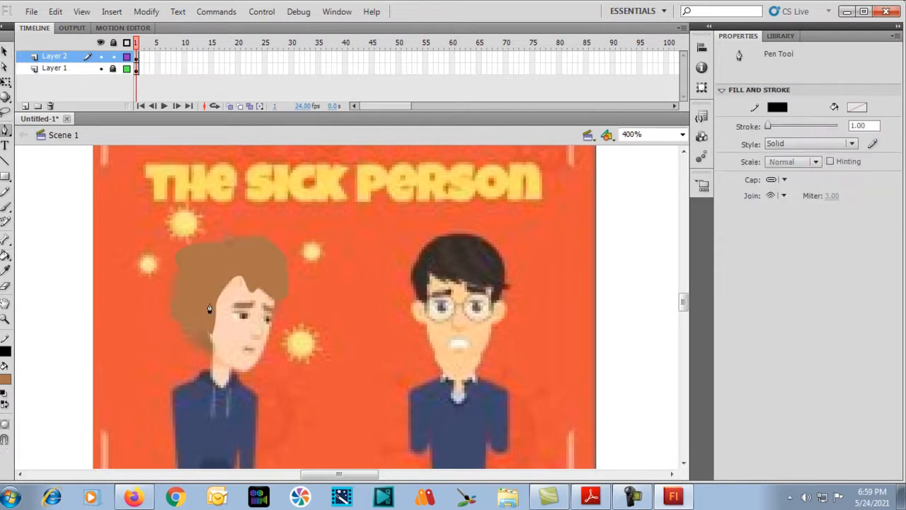
key(v)
click(214, 282)
key(Delete)
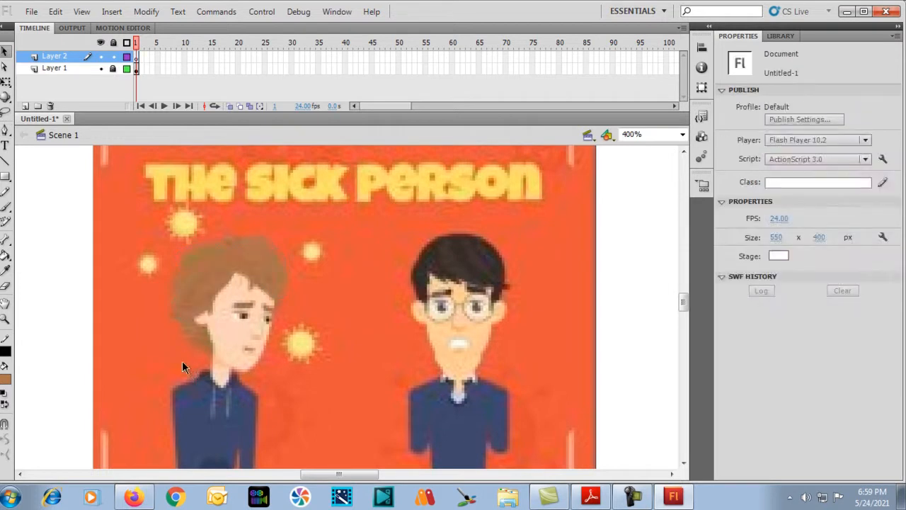
Step: Trace the back, top and front edge of the brown-haired character's hair with the Pen tool
key(p)
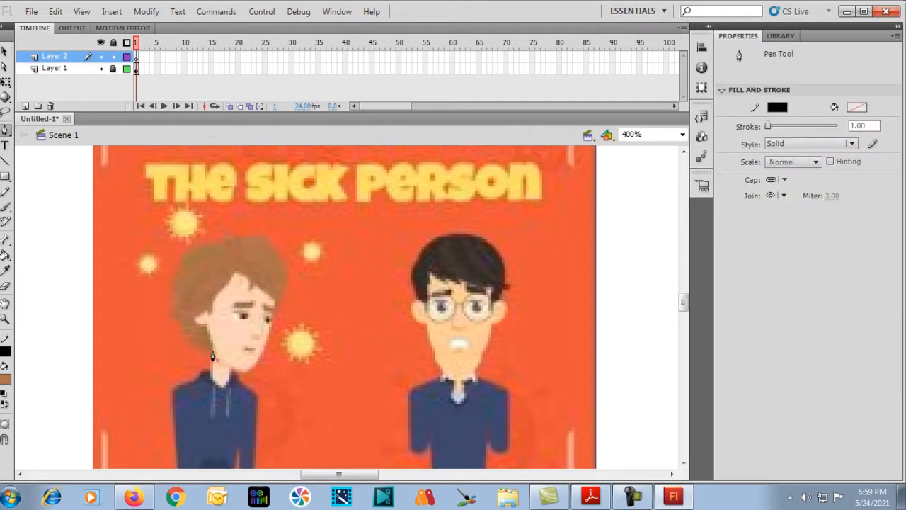
drag(202, 352, 170, 314)
drag(174, 306, 177, 334)
drag(197, 249, 213, 250)
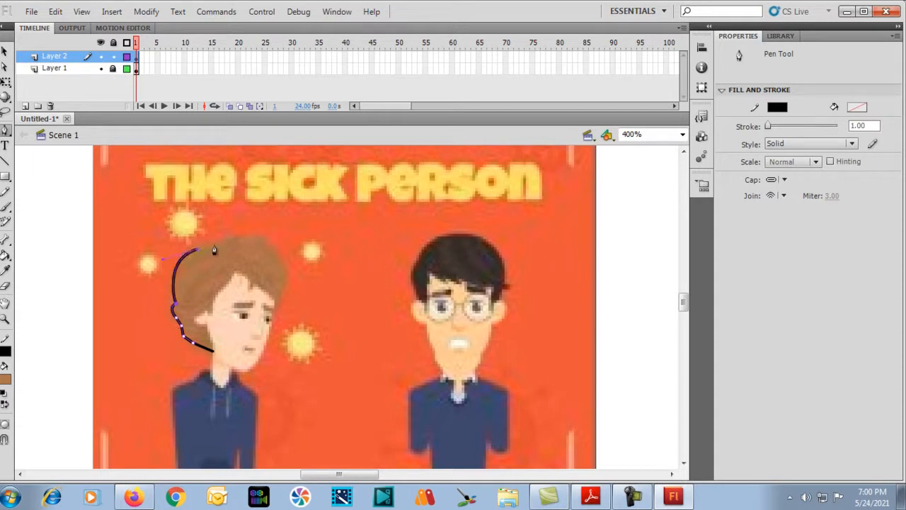
click(217, 242)
click(231, 238)
click(242, 235)
click(257, 239)
drag(286, 276, 284, 297)
Step: Continue the Pen outline down the character's face and around the chin, closing it at the nape
click(280, 290)
click(275, 305)
click(270, 322)
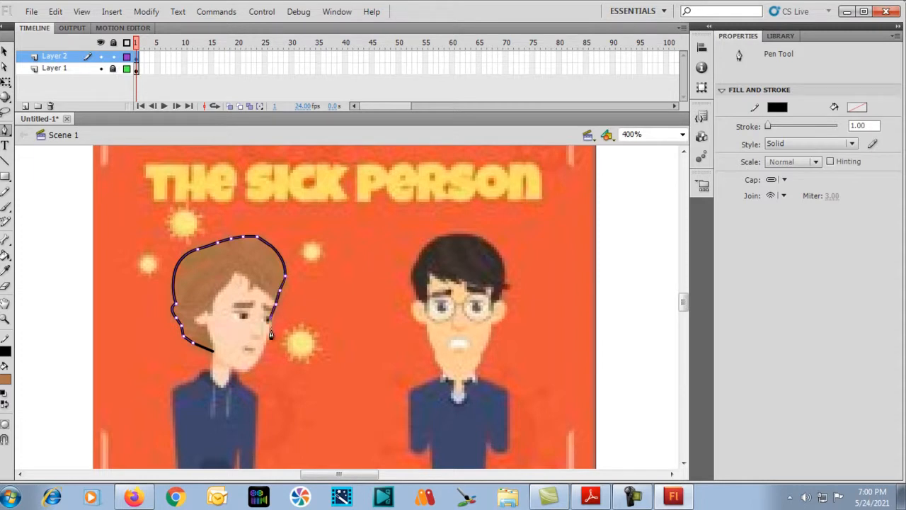
click(269, 333)
click(266, 346)
click(258, 359)
click(234, 371)
click(212, 355)
Step: Draw the hairline around the ear and forehead with the Pencil tool, crossing the head outline at both ends
key(y)
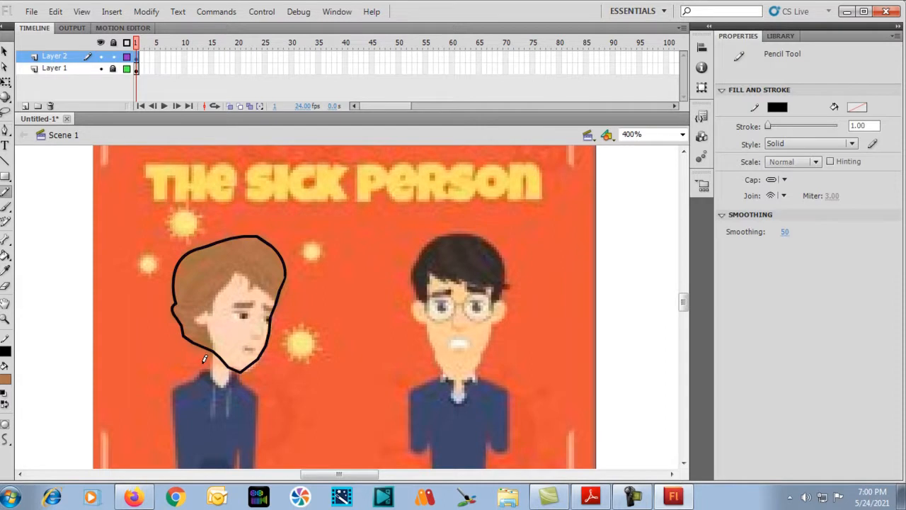
drag(216, 341, 197, 320)
drag(217, 294, 227, 287)
drag(249, 286, 287, 302)
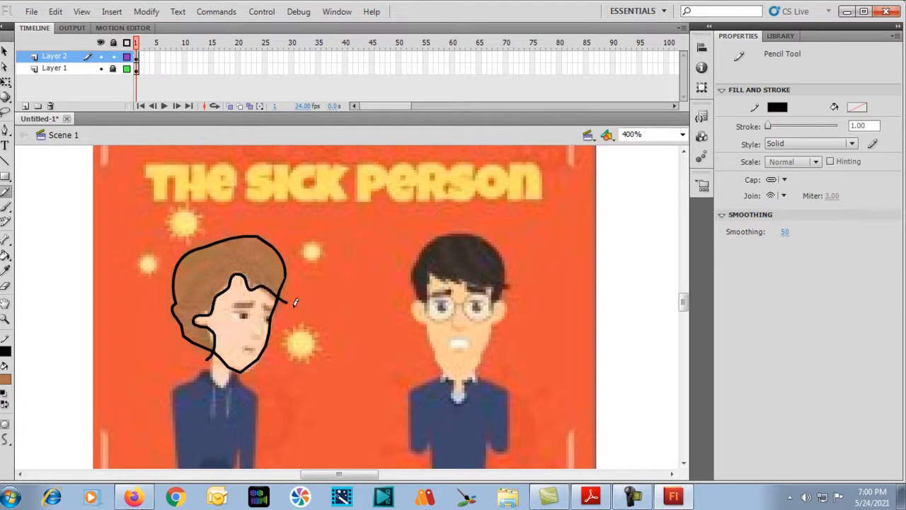
Step: Draw a Pencil line inside the hair following its outer edge to separate a rim area from the inner hair
key(i)
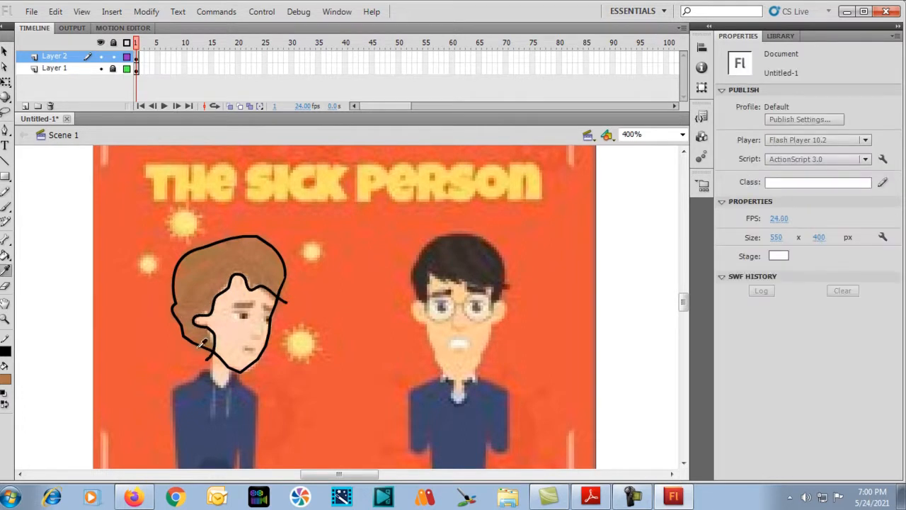
key(y)
mouse_move(208, 349)
mouse_down()
mouse_move(180, 312)
mouse_move(189, 268)
mouse_move(213, 251)
mouse_move(253, 242)
mouse_move(277, 275)
mouse_move(316, 281)
mouse_up()
Step: Fill the hair's rim and inner area with two different browns, sampling the colour from the picture
key(k)
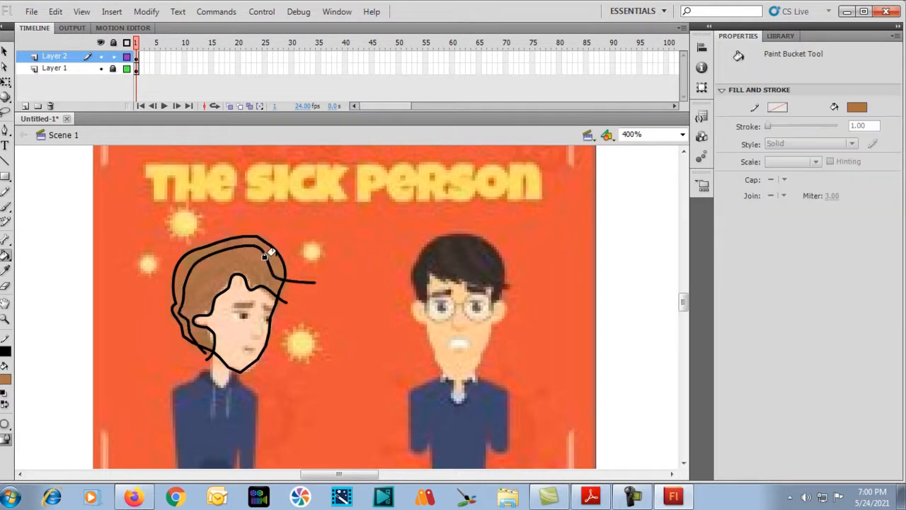
key(i)
click(198, 263)
click(191, 271)
Step: Fill the face area with the skin tone sampled from the character's face
key(ctrl+equal)
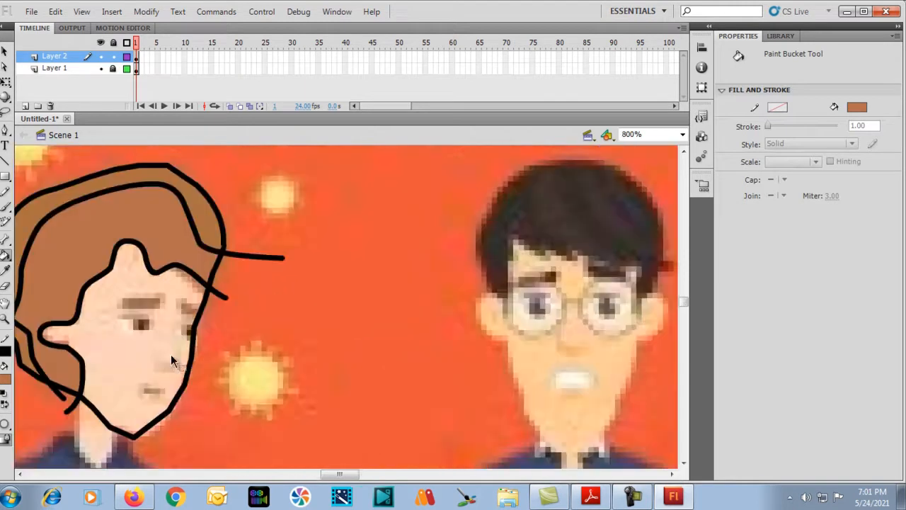
key(i)
click(135, 334)
click(115, 336)
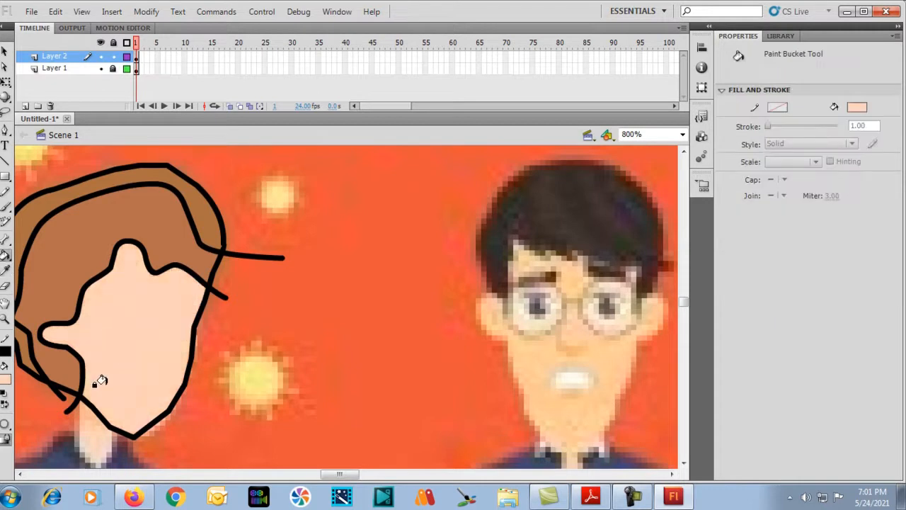
Step: Select all the connected black outlines of the traced head and delete them
key(ctrl+minus)
key(ctrl+minus)
key(v)
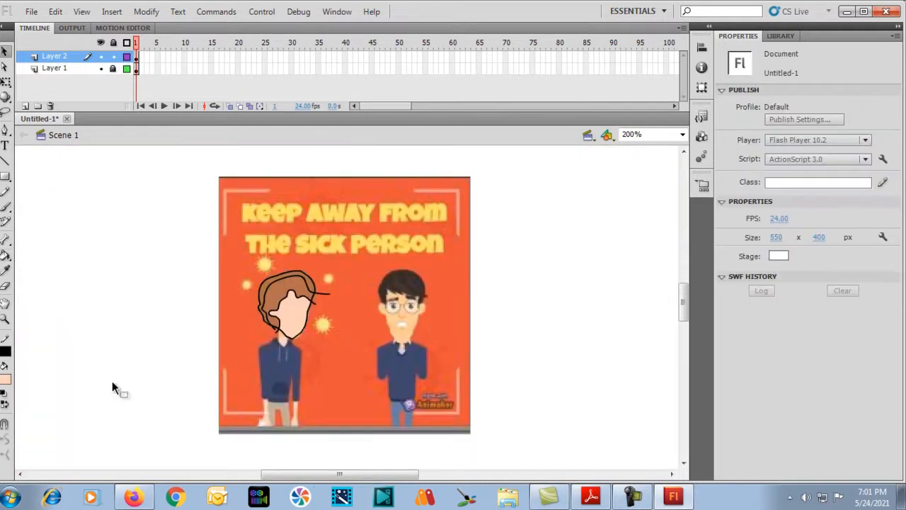
double_click(264, 315)
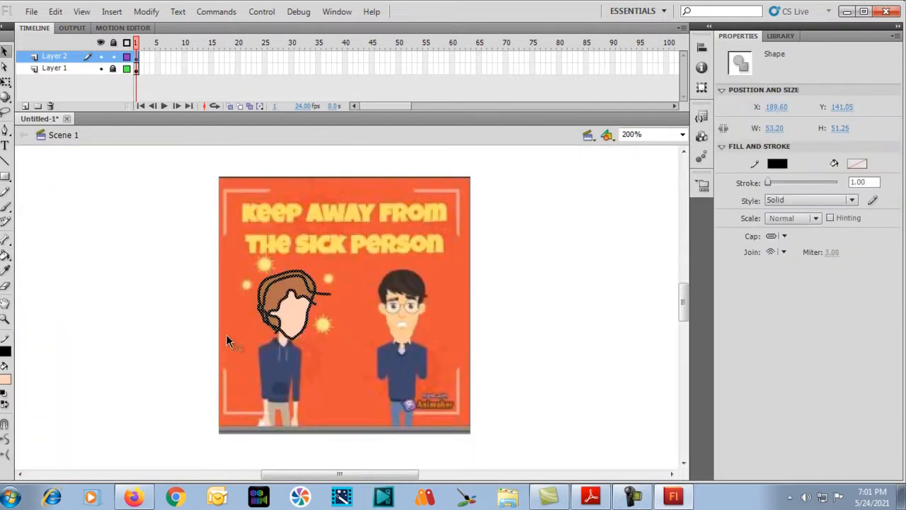
key(Delete)
Step: Move the filled hair and face to the empty area left of the picture and deselect them
click(267, 303)
drag(318, 327, 185, 334)
click(123, 411)
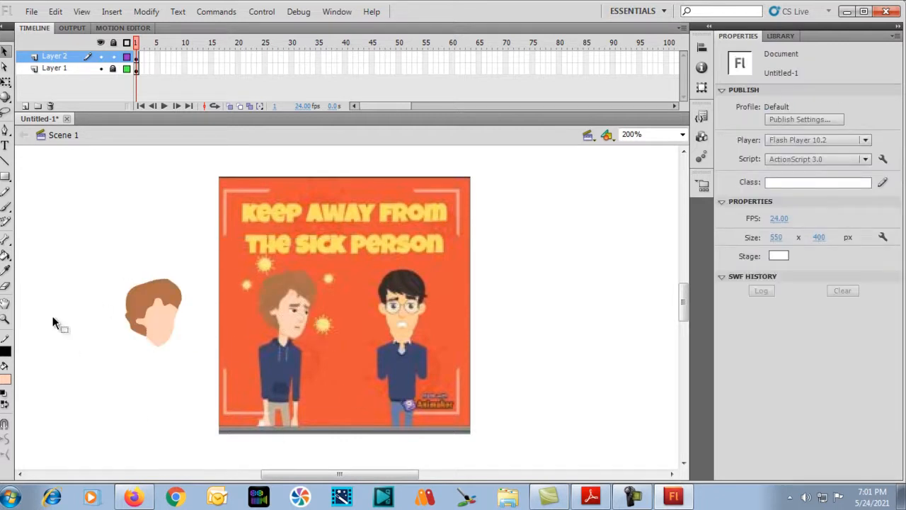
Step: Clear the stage by deleting the traced head, unlocking Layer 1, and deleting the picture
drag(92, 251, 228, 369)
key(Delete)
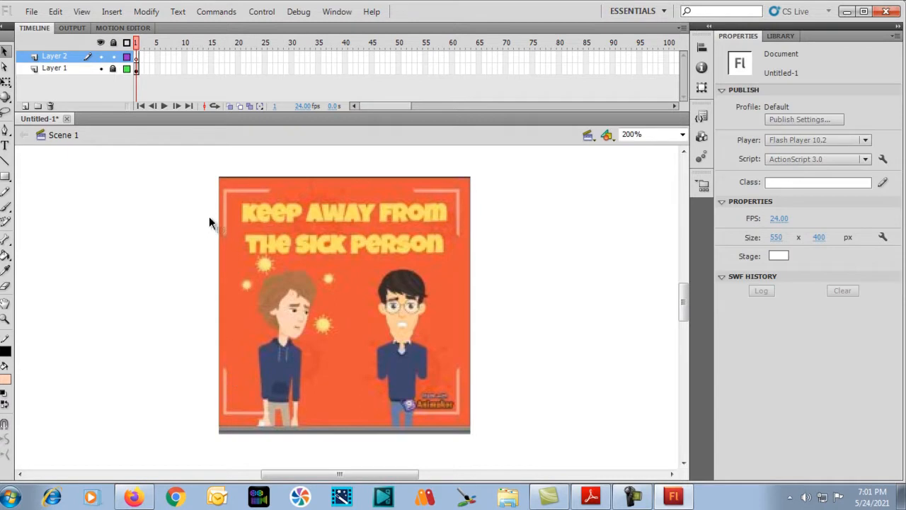
click(62, 68)
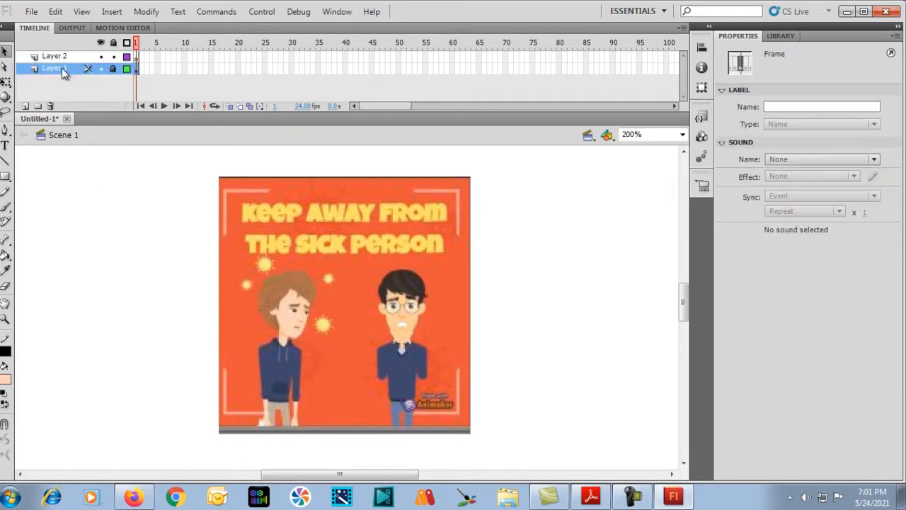
click(113, 68)
key(Delete)
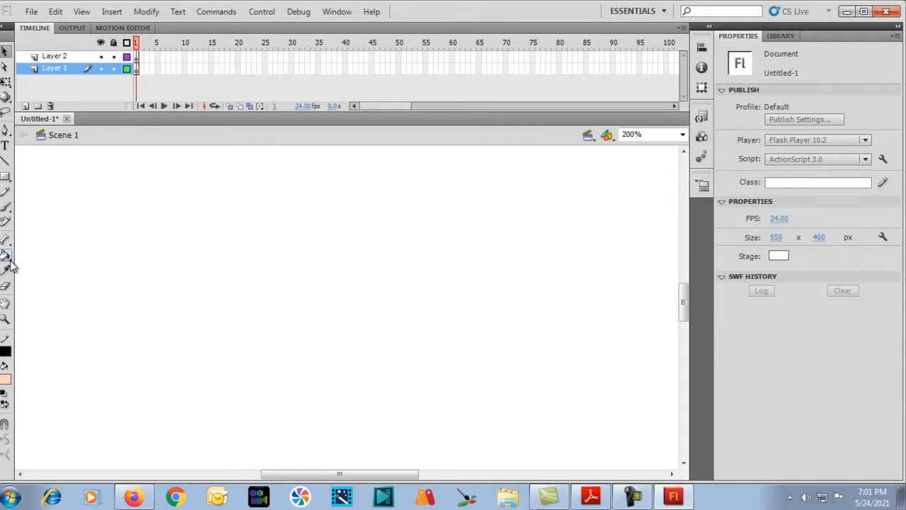
Step: Paint a wavy closed outline in the middle of the stage with the Brush tool at a larger brush size
click(6, 209)
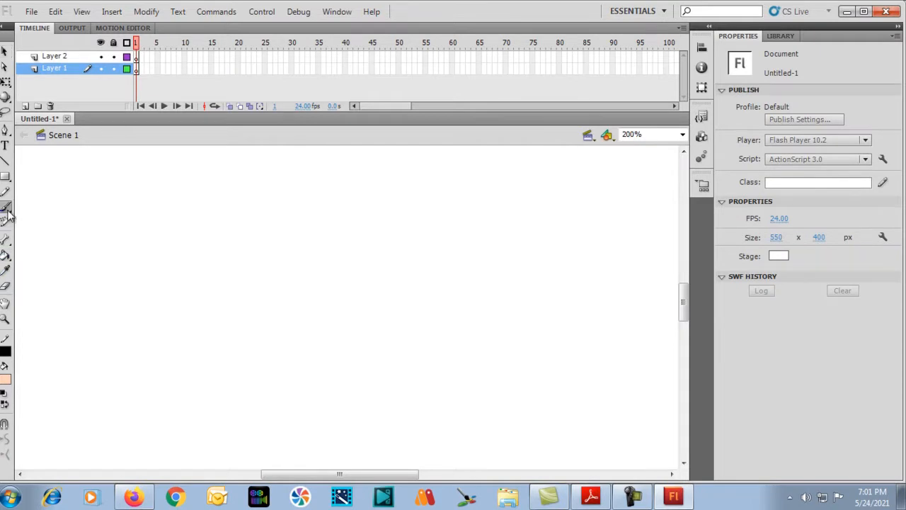
click(7, 212)
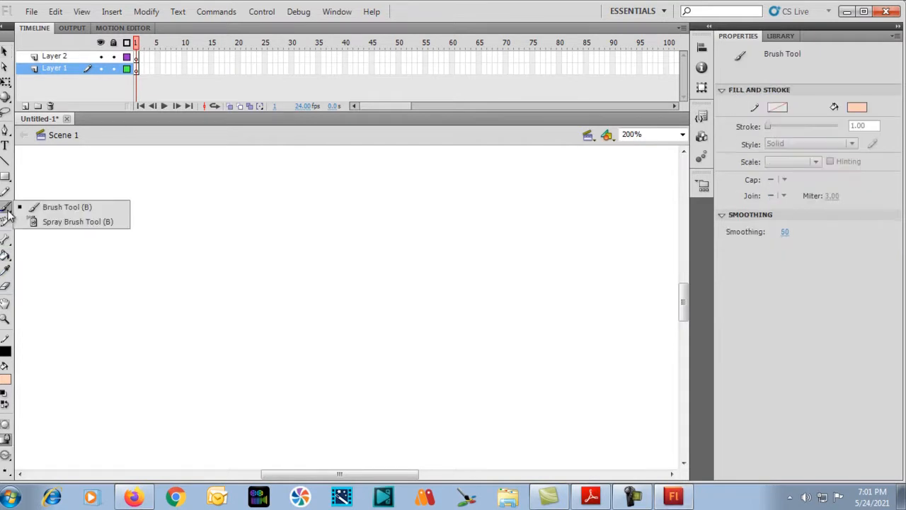
click(42, 208)
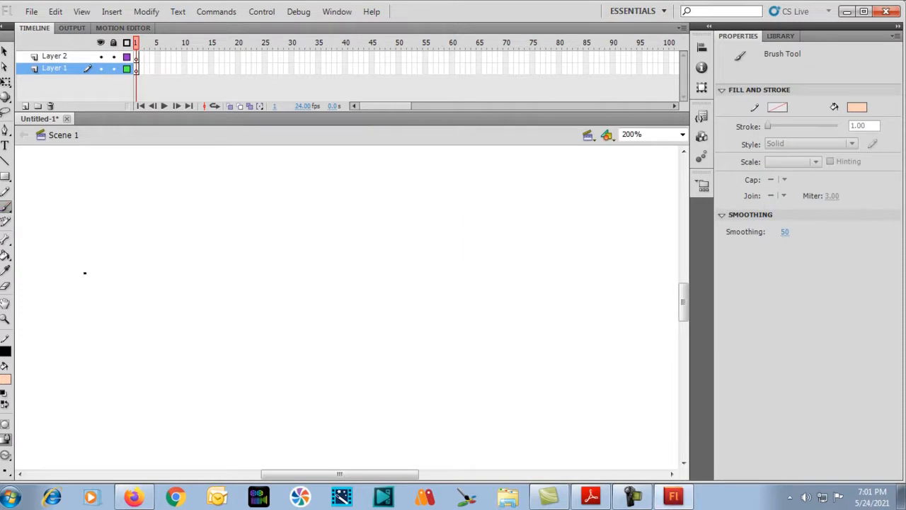
key(bracketright)
key(bracketright)
key(bracketright)
key(ctrl+1)
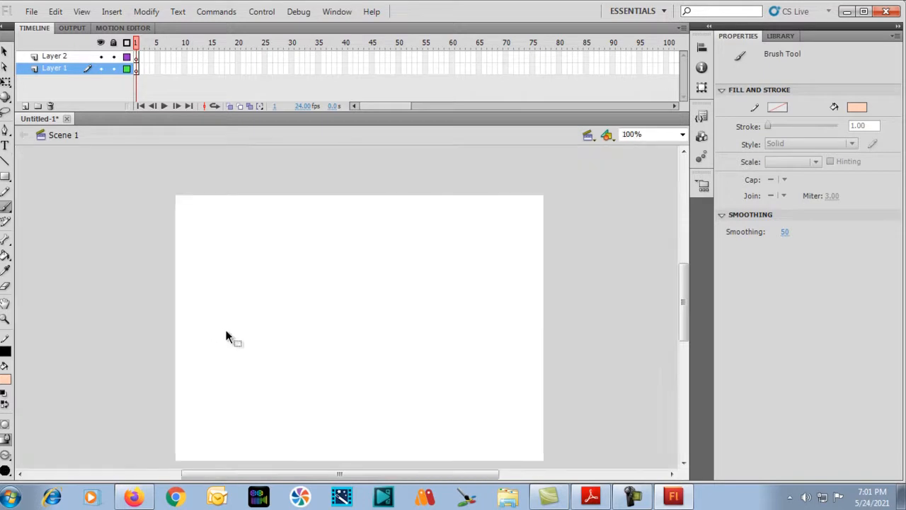
mouse_move(306, 289)
mouse_down()
mouse_move(293, 269)
mouse_move(298, 241)
mouse_move(320, 270)
mouse_move(354, 246)
mouse_move(360, 262)
mouse_move(351, 275)
mouse_move(372, 300)
mouse_move(373, 316)
mouse_move(359, 325)
mouse_move(339, 305)
mouse_move(299, 323)
mouse_move(284, 313)
mouse_move(306, 285)
mouse_up()
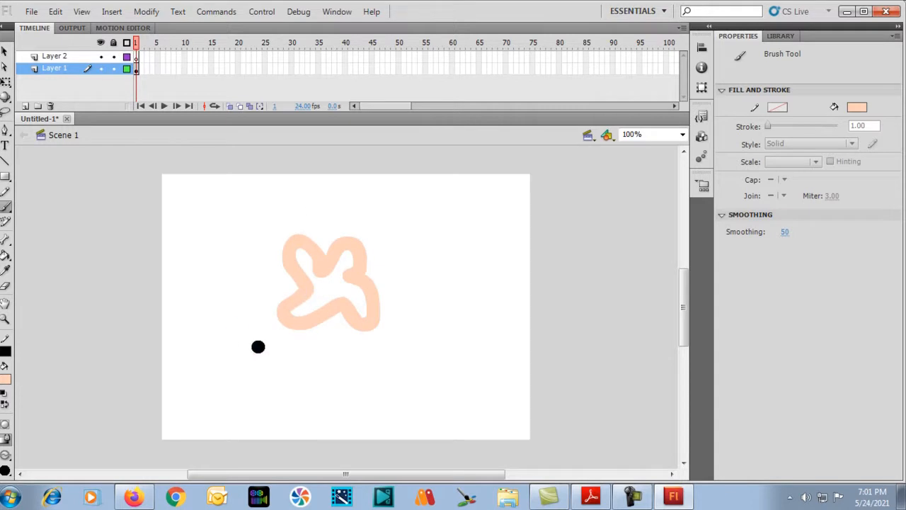
Step: Select the brushed wavy outline and delete it from the stage
key(v)
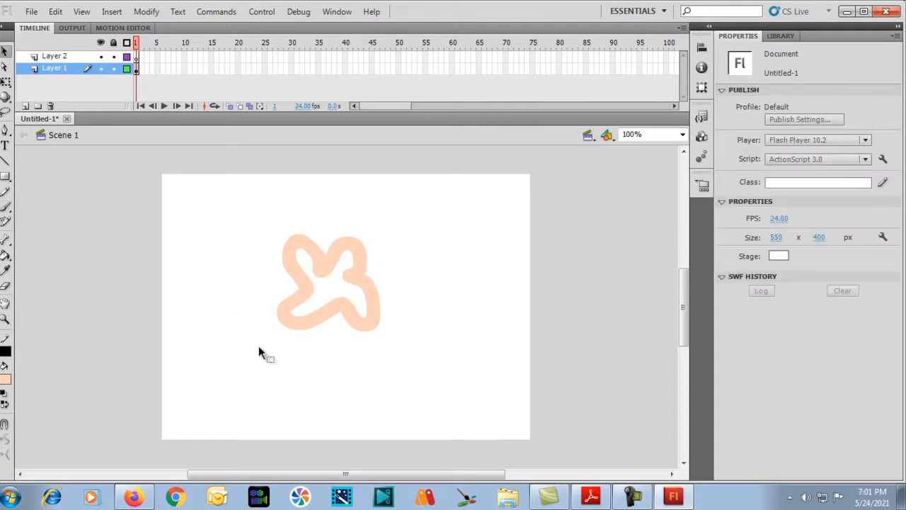
click(292, 320)
key(Delete)
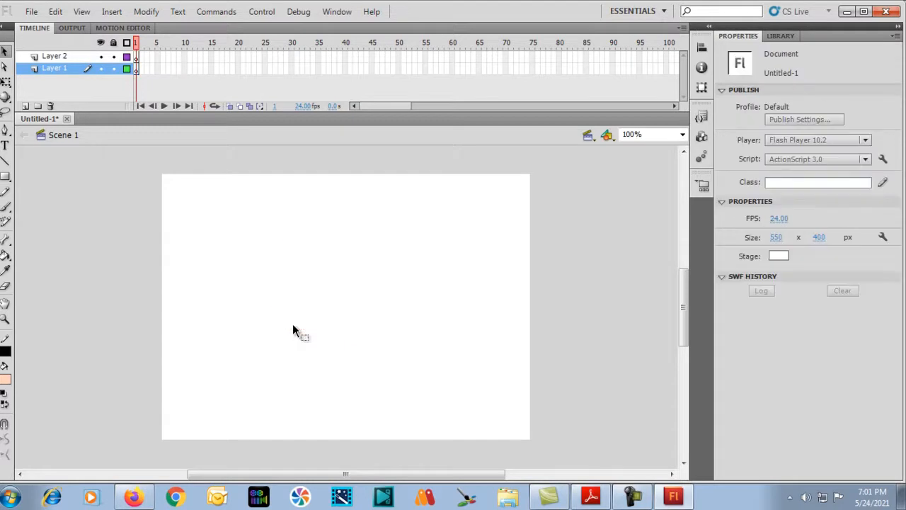
Step: Sketch a six-petal flower outline with the Pencil tool and add a small round centre inside it
key(y)
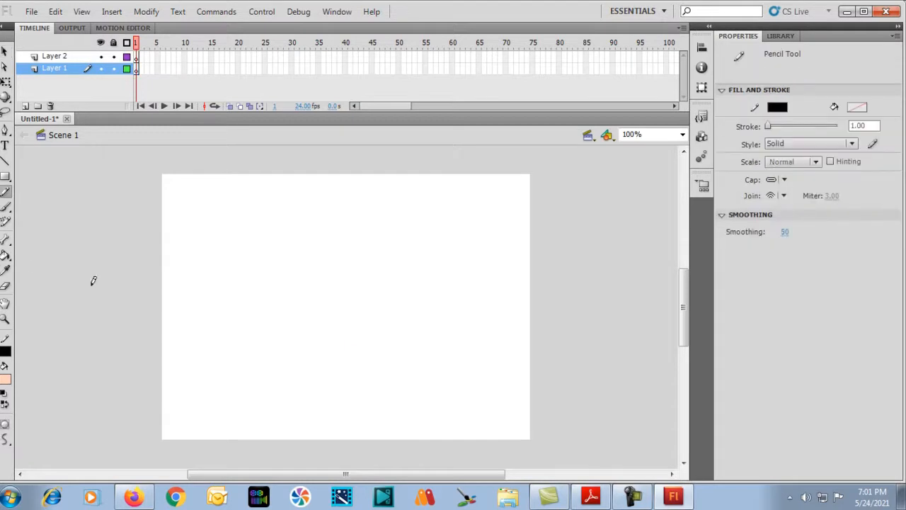
mouse_move(324, 308)
mouse_down()
mouse_move(289, 293)
mouse_move(281, 272)
mouse_move(311, 287)
mouse_move(328, 263)
mouse_move(340, 286)
mouse_move(358, 267)
mouse_move(377, 282)
mouse_move(377, 295)
mouse_move(363, 297)
mouse_move(380, 303)
mouse_move(387, 319)
mouse_move(381, 334)
mouse_move(349, 313)
mouse_move(340, 336)
mouse_move(315, 344)
mouse_move(313, 325)
mouse_move(273, 334)
mouse_move(269, 318)
mouse_move(317, 293)
mouse_up()
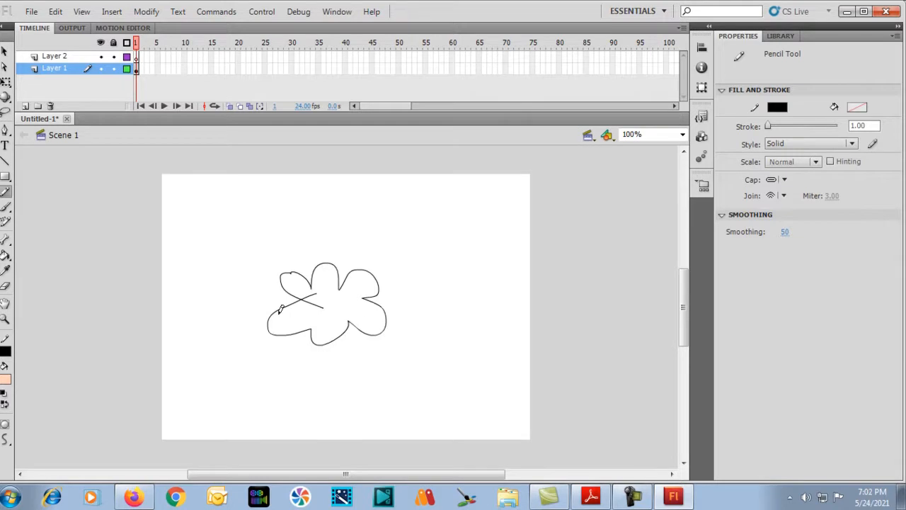
key(ctrl+=)
mouse_move(272, 317)
mouse_down()
mouse_move(285, 289)
mouse_move(305, 280)
mouse_move(325, 281)
mouse_move(337, 296)
mouse_move(330, 332)
mouse_move(273, 303)
mouse_up()
key(ctrl+minus)
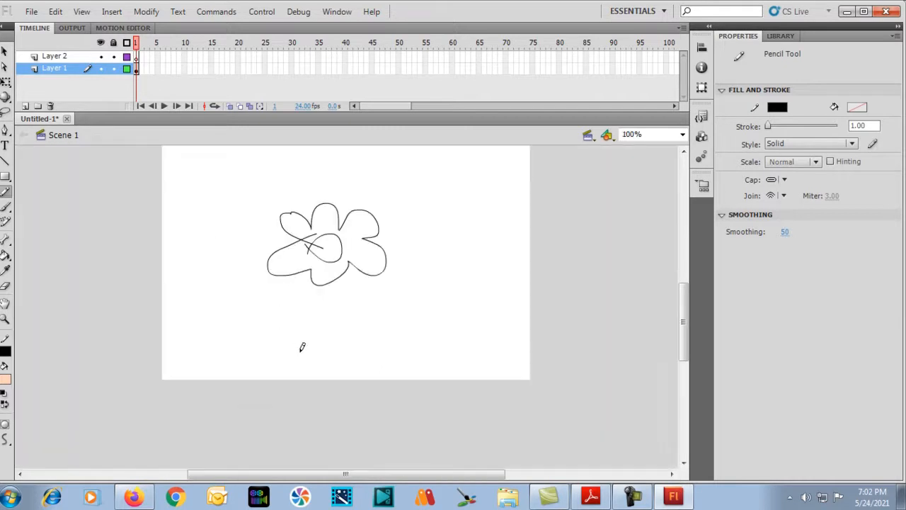
Step: Draw a curved two-line stem below the flower and add one leaf to its right side
mouse_move(326, 268)
mouse_down()
mouse_move(327, 285)
mouse_move(293, 339)
mouse_move(265, 353)
mouse_up()
mouse_move(339, 266)
mouse_down()
mouse_move(329, 312)
mouse_move(309, 338)
mouse_move(238, 358)
mouse_up()
mouse_move(326, 306)
mouse_down()
mouse_move(374, 281)
mouse_move(385, 290)
mouse_move(351, 305)
mouse_move(326, 299)
mouse_up()
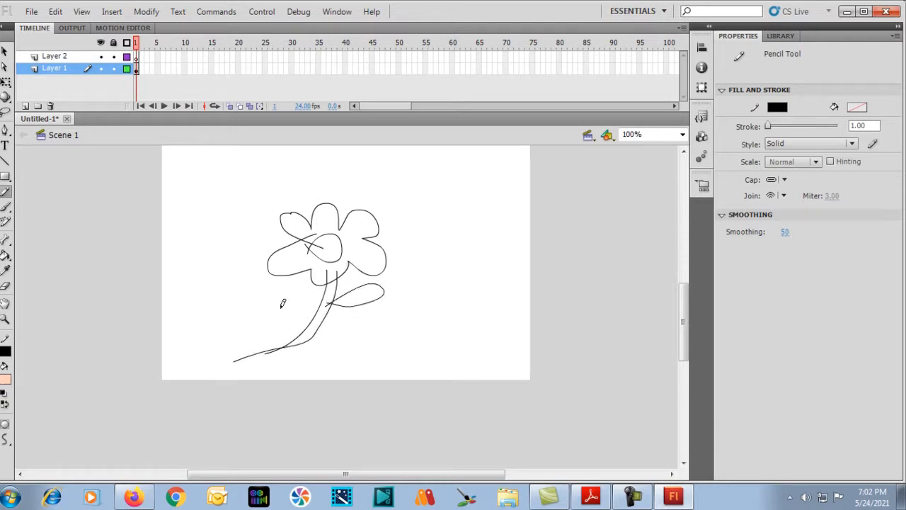
scroll(281, 303, up, 3)
scroll(283, 304, down, 2)
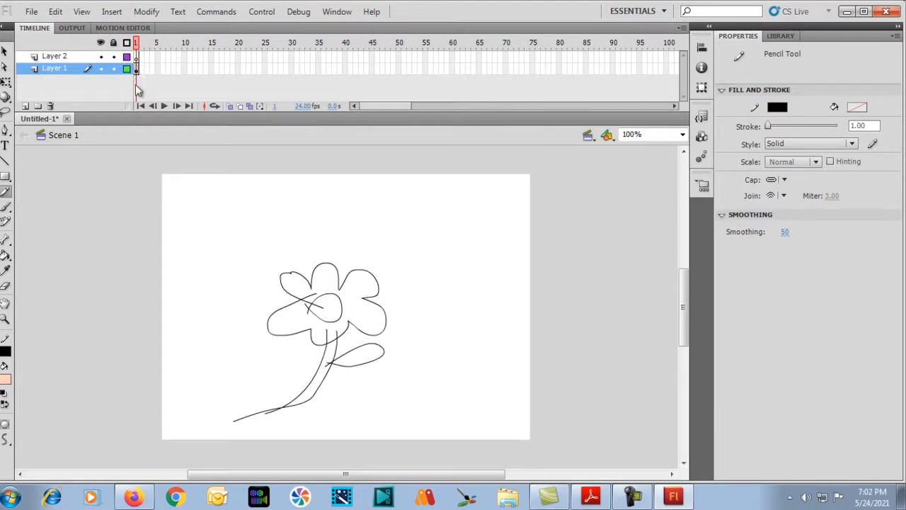
Step: Insert a keyframe at frame 3 of Layer 1 and select the flower drawing in it
key(v)
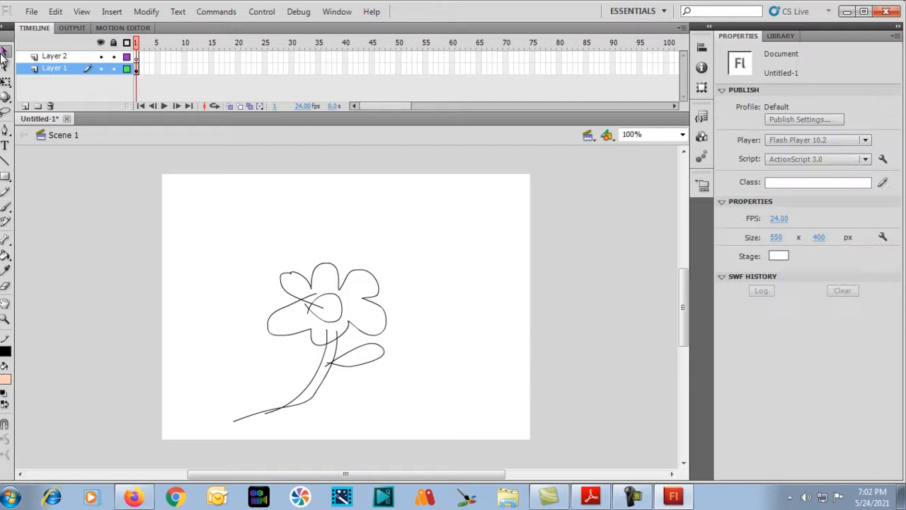
click(138, 71)
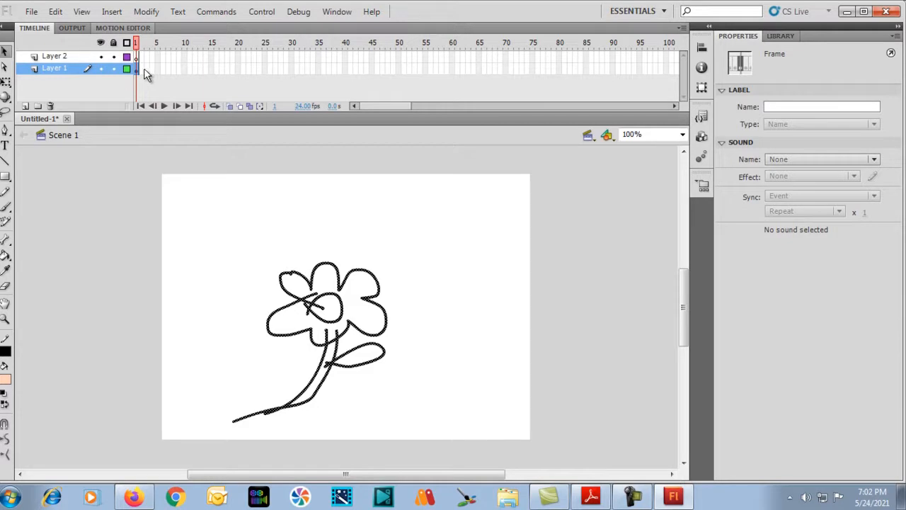
key(ctrl+shift+a)
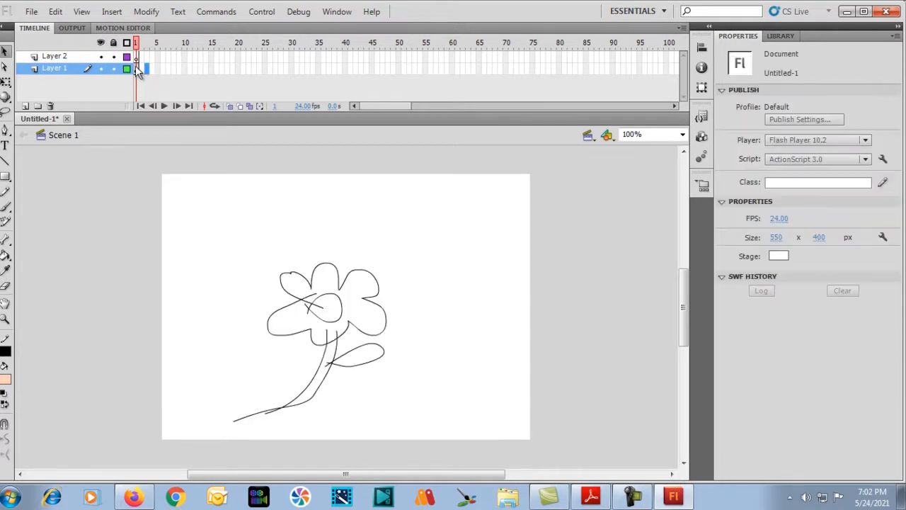
click(135, 65)
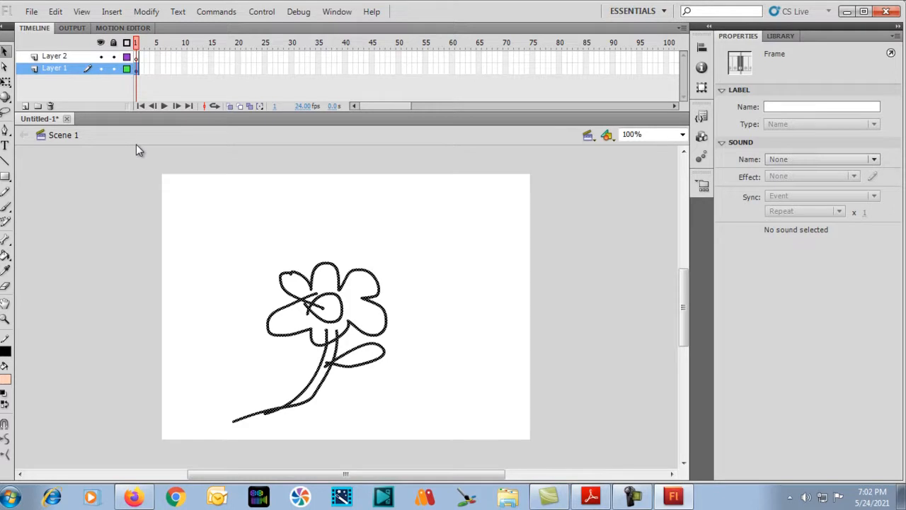
click(153, 68)
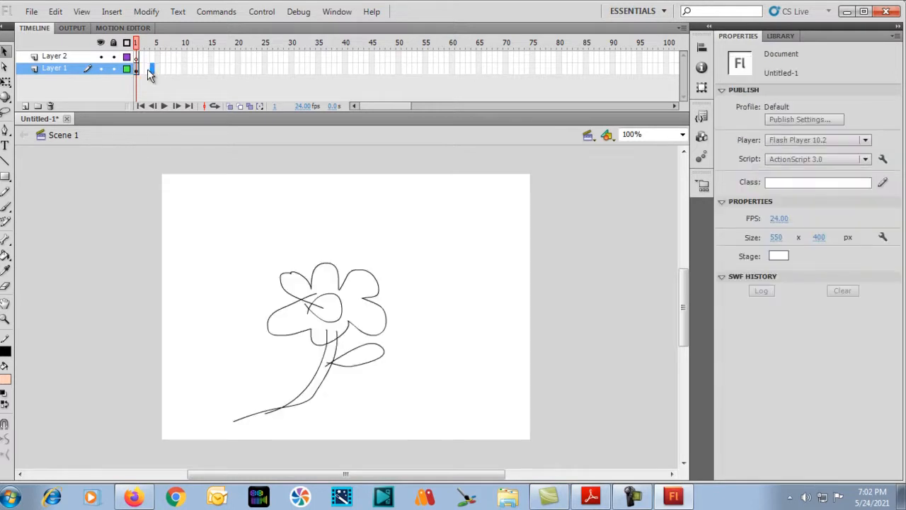
click(146, 70)
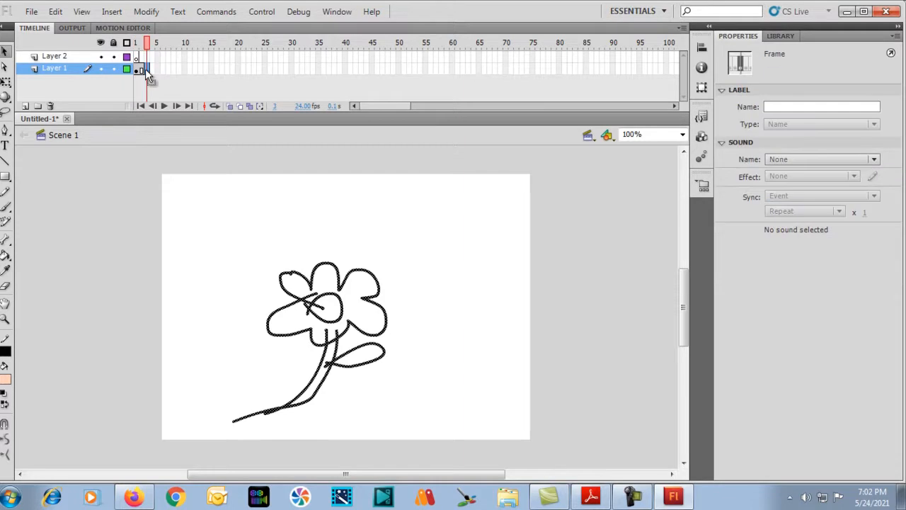
click(199, 269)
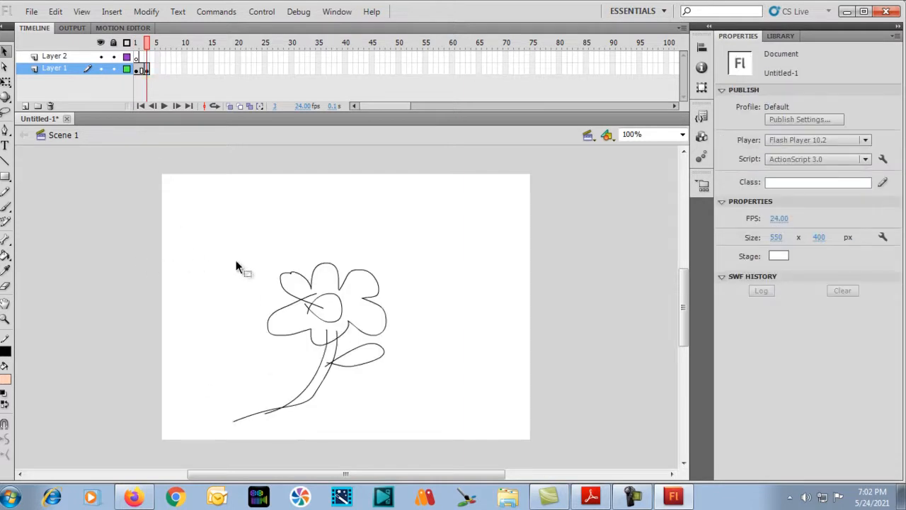
click(146, 71)
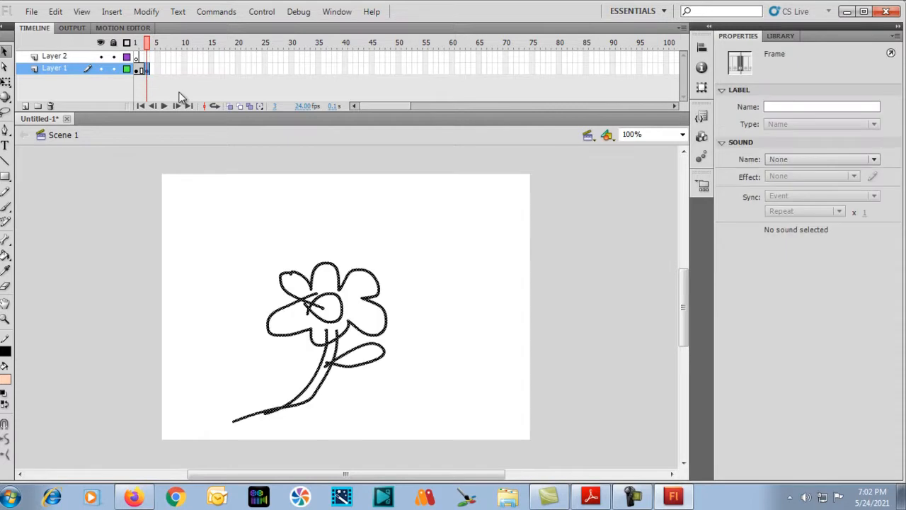
Step: Move the flower's transformation point to the stem's lower end and rotate the frame 3 flower slightly counterclockwise about it
click(6, 80)
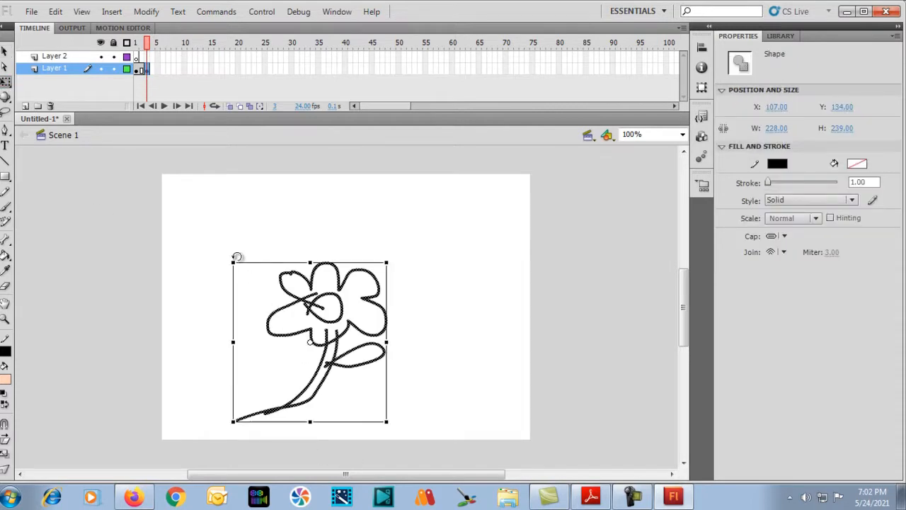
drag(238, 256, 232, 255)
key(ctrl+z)
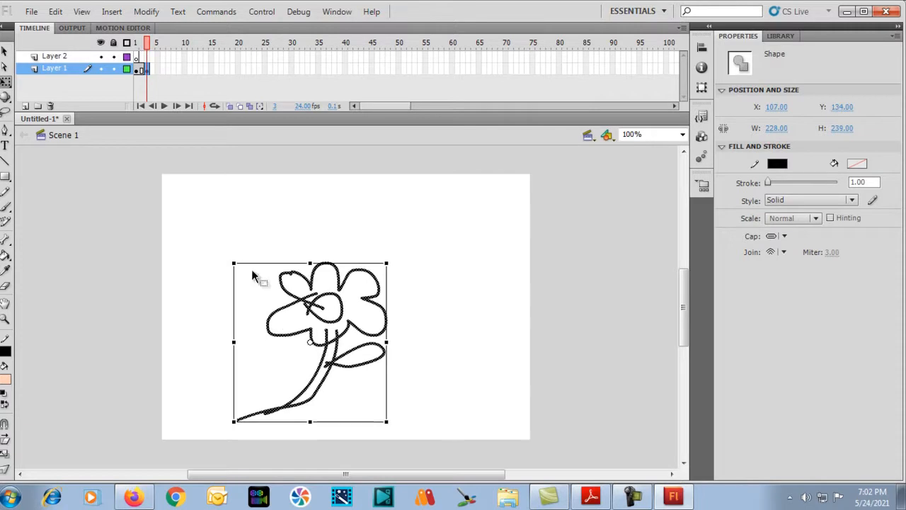
drag(312, 344, 241, 419)
drag(233, 263, 214, 265)
click(164, 289)
drag(145, 48, 136, 85)
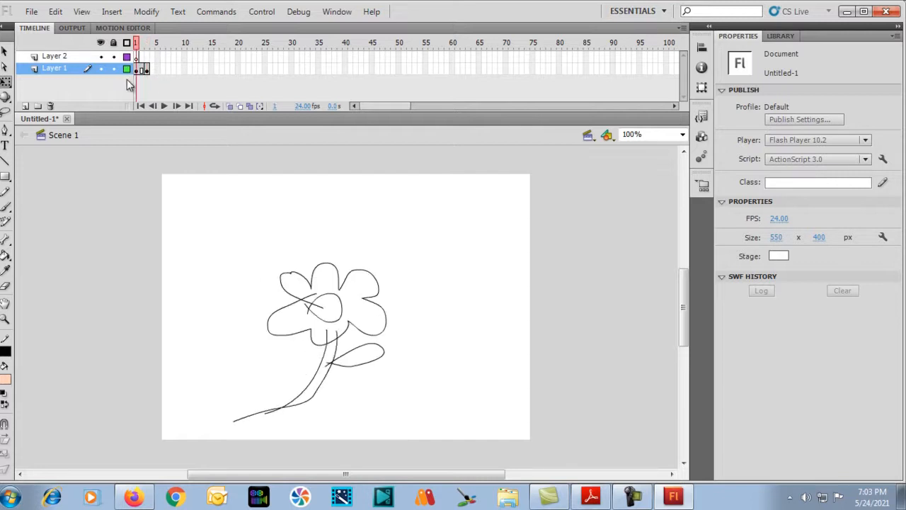
Step: Repeat the two flower keyframes alternately along Layer 1 up to frame 24 and preview the swaying motion
click(136, 69)
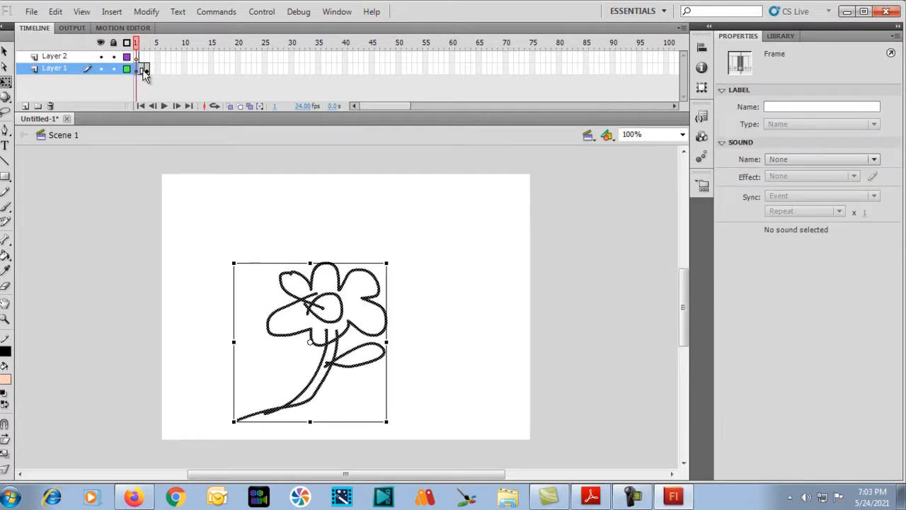
mouse_move(146, 69)
mouse_down()
mouse_move(137, 77)
mouse_move(257, 77)
mouse_up()
drag(245, 44, 109, 51)
key(Return)
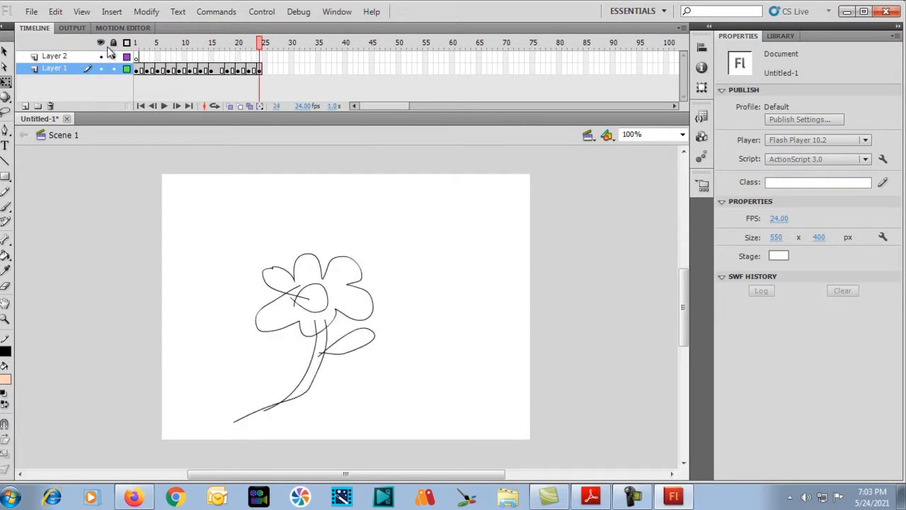
drag(257, 50, 127, 56)
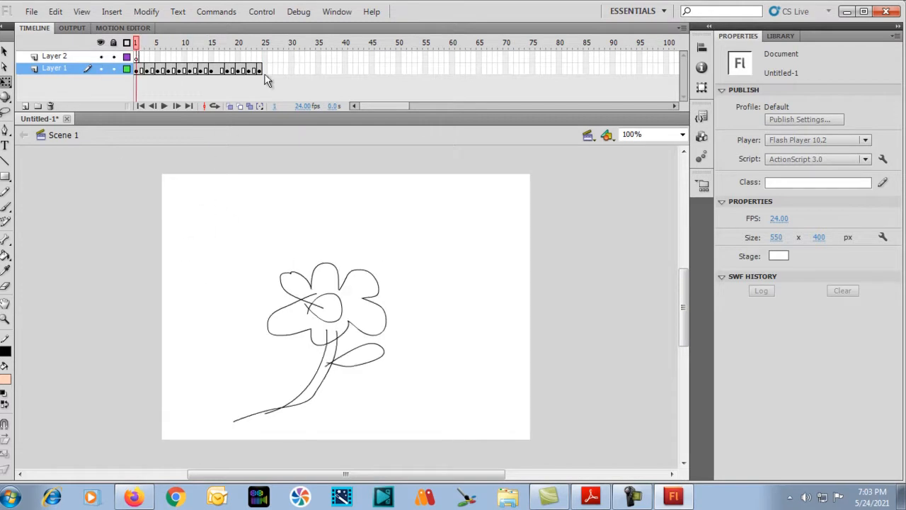
Step: Delete the flower from frame 1 and remove the Layer 1 frames from frame 3 to frame 24
drag(255, 69, 121, 72)
key(Delete)
drag(256, 68, 147, 68)
right_click(146, 68)
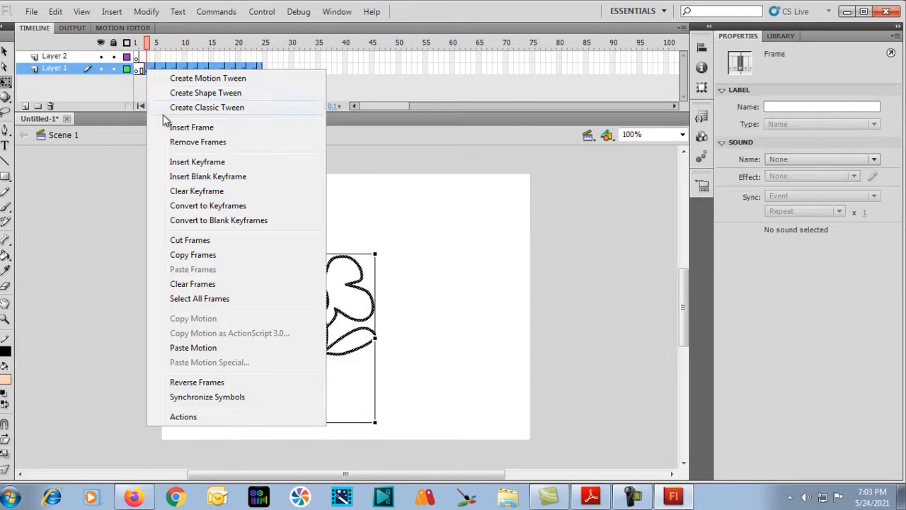
click(174, 141)
Step: Create a text box about 425 px wide on frame 1 of Layer 1 and enter a first name in it
click(136, 66)
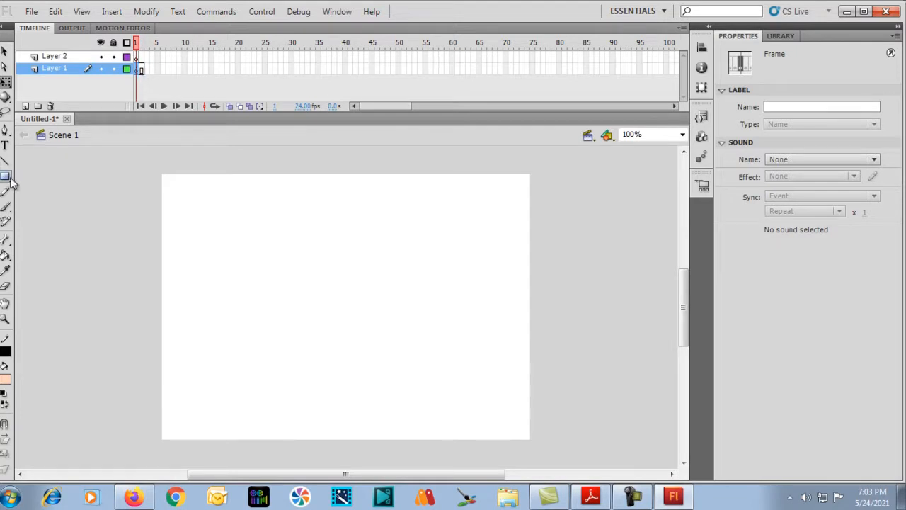
click(5, 145)
drag(230, 254, 517, 369)
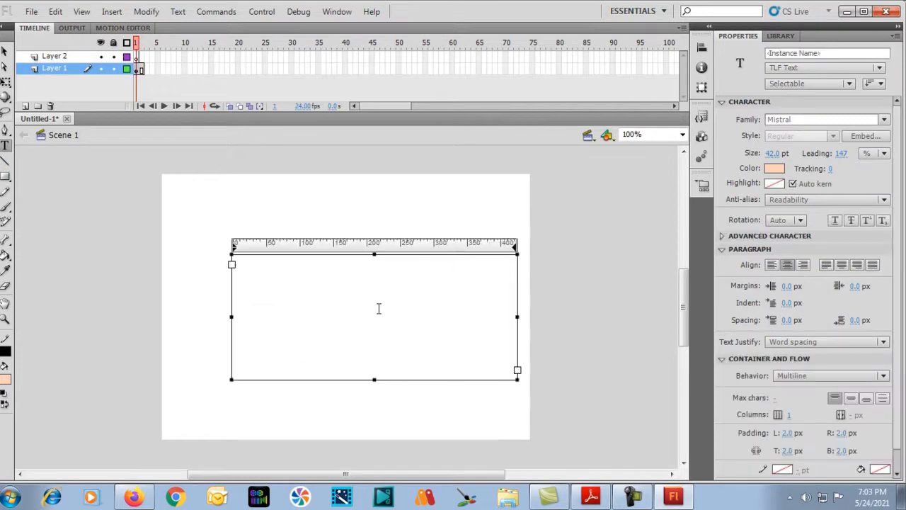
text(na)
text(me)
key(BackSpace)
key(BackSpace)
key(BackSpace)
key(BackSpace)
text(narsh)
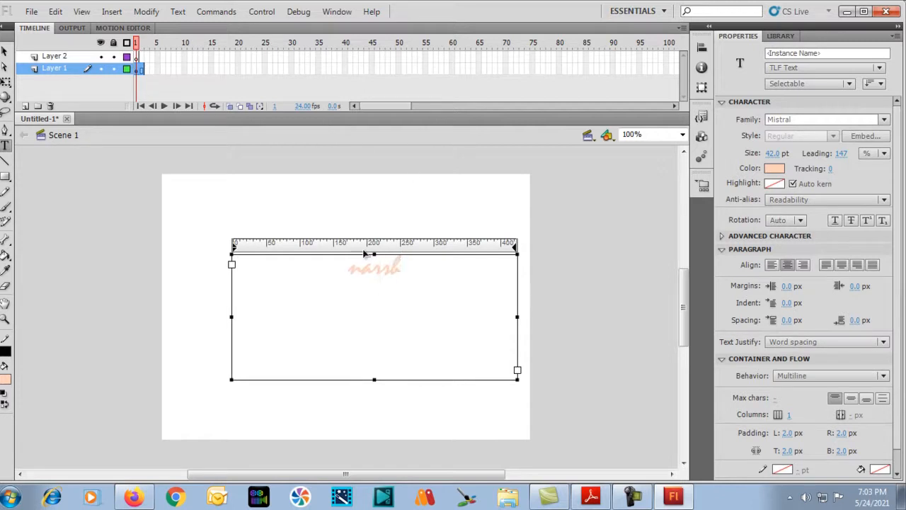
drag(411, 269, 337, 274)
text(naresh)
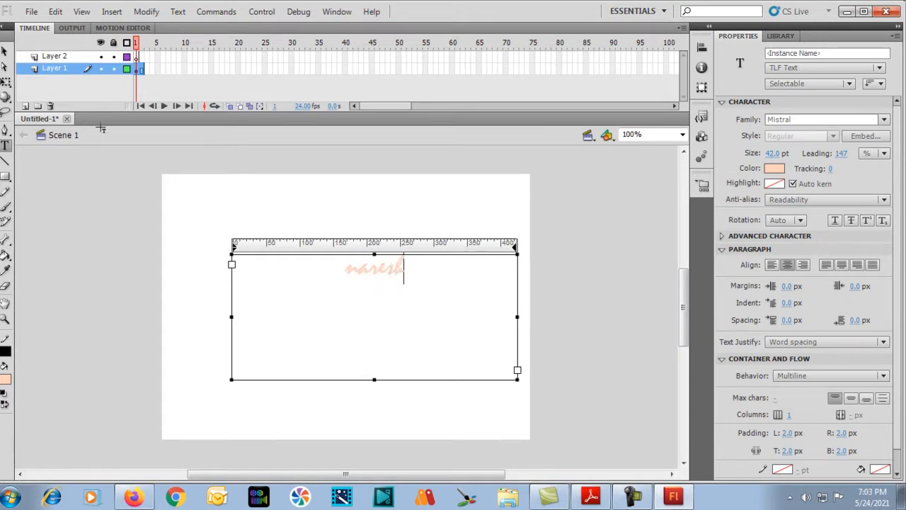
Step: Break the name text apart into separate letters and group them into one object
click(5, 51)
click(360, 269)
key(ctrl+b)
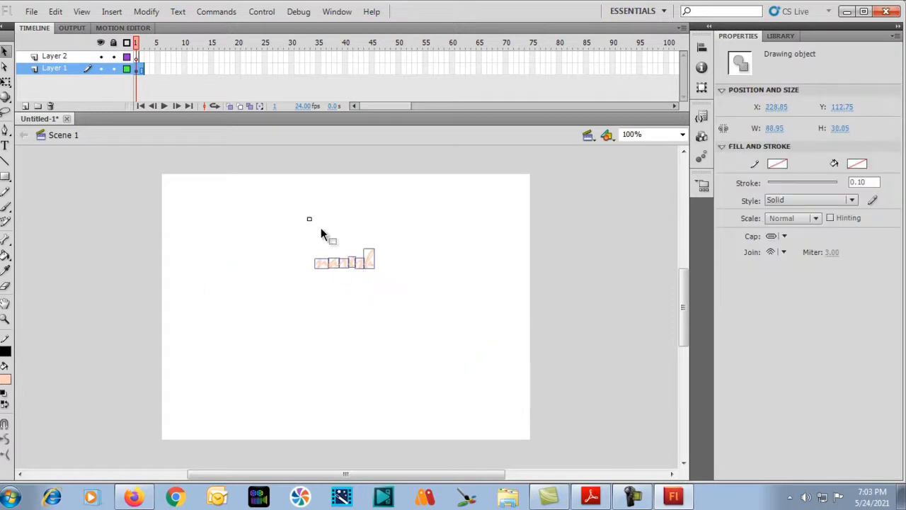
key(ctrl+g)
Step: Move the grouped name to the stage's upper-left area, about X 20, Y 56, and insert a keyframe at frame 25 of Layer 1
drag(363, 263, 196, 221)
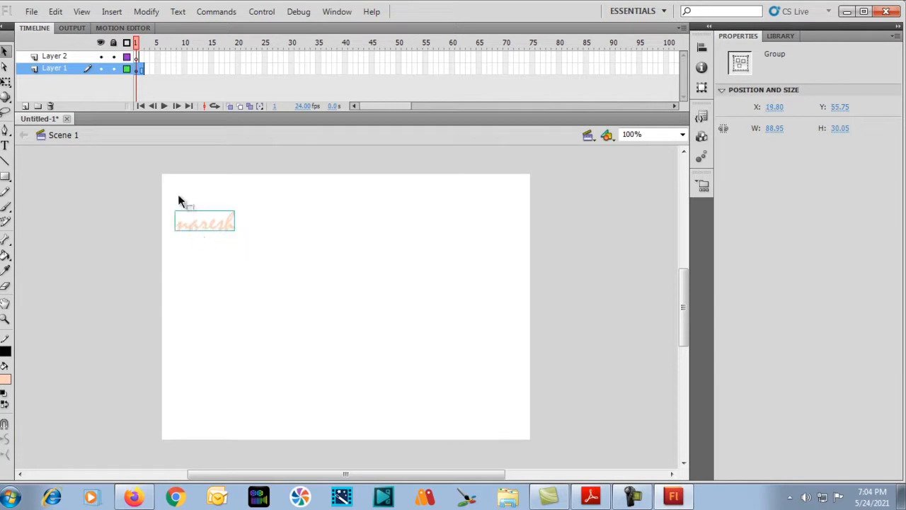
click(142, 70)
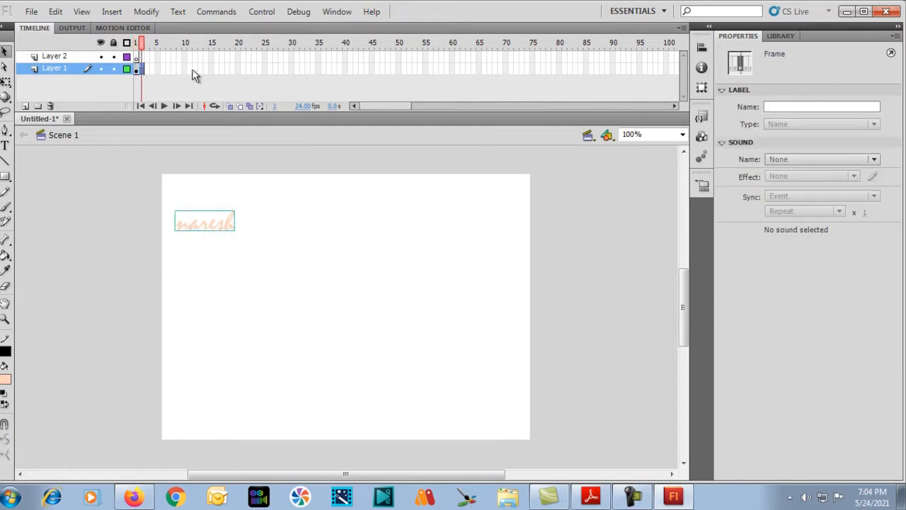
drag(266, 69, 264, 181)
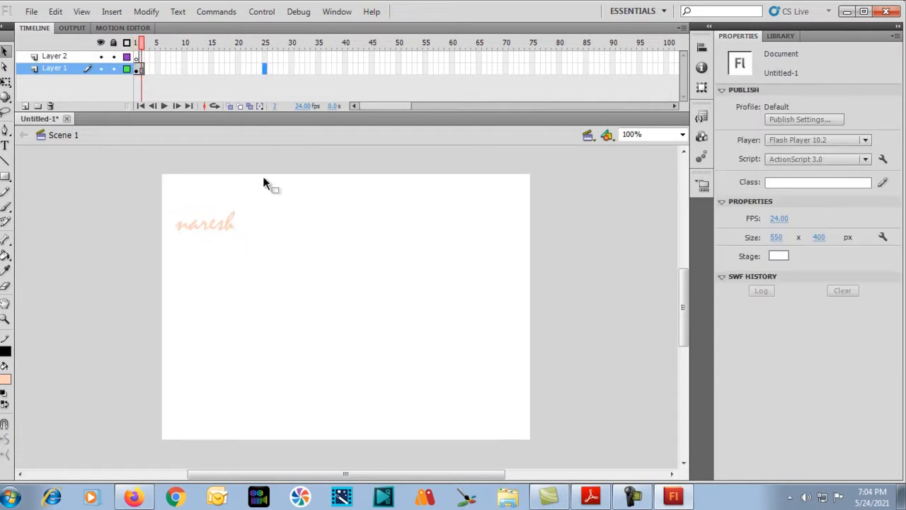
key(F6)
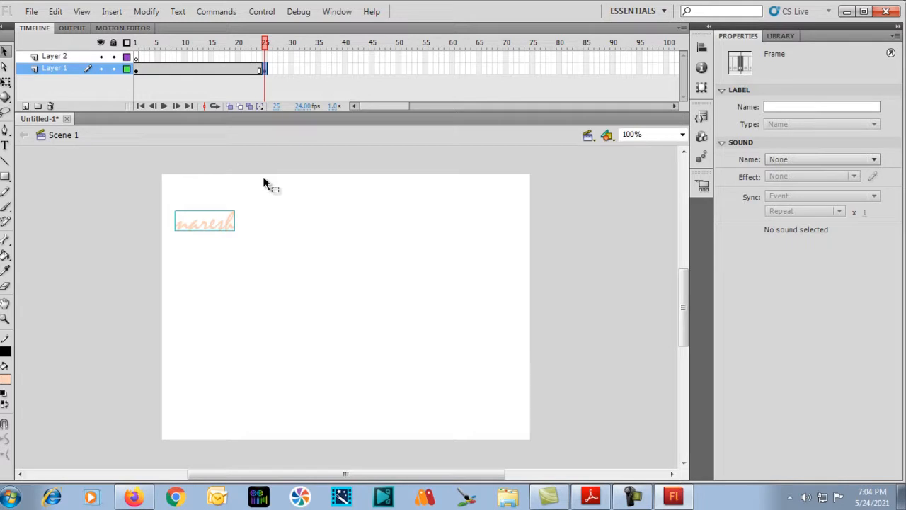
Step: Create a classic tween on Layer 1 between the keyframes at frames 1 and 25
right_click(136, 70)
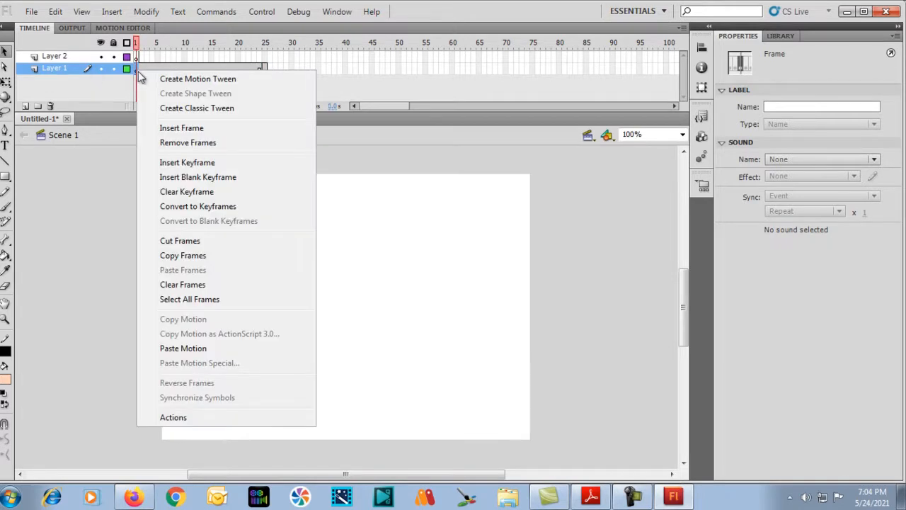
click(165, 108)
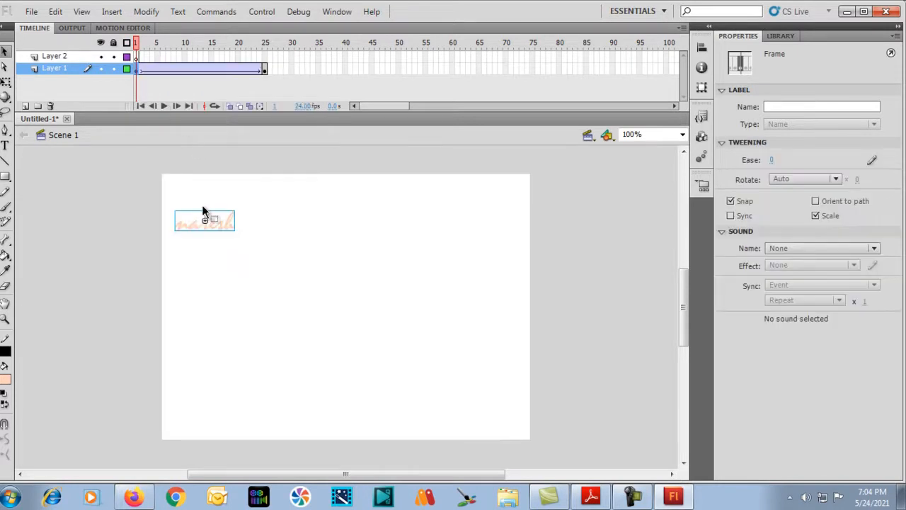
click(155, 170)
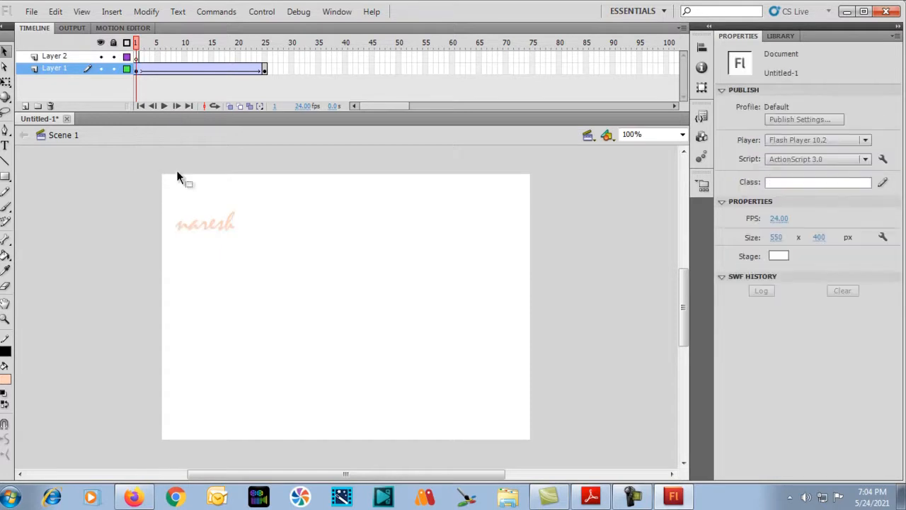
Step: Move the name to the lower middle of the stage at frame 13 and preview the animation from frame 1
drag(136, 44, 196, 57)
click(200, 72)
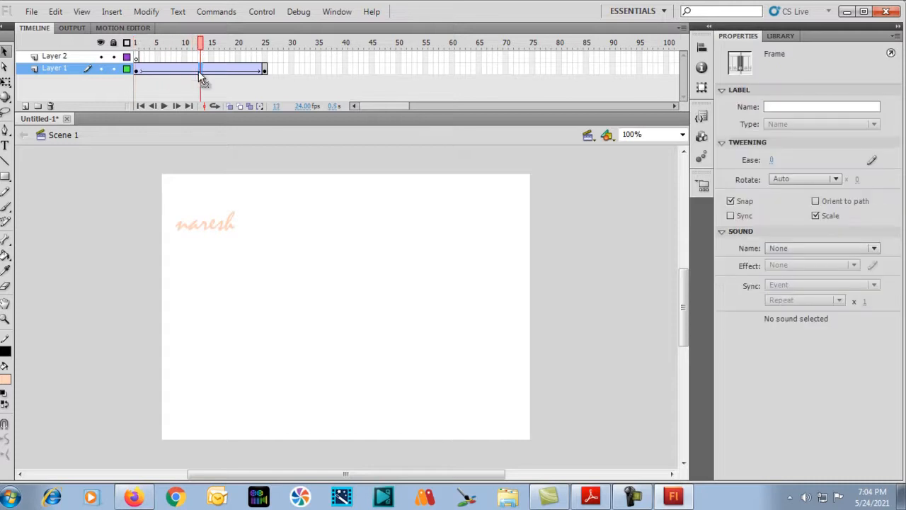
click(196, 220)
drag(195, 221, 338, 346)
drag(200, 44, 127, 53)
key(Return)
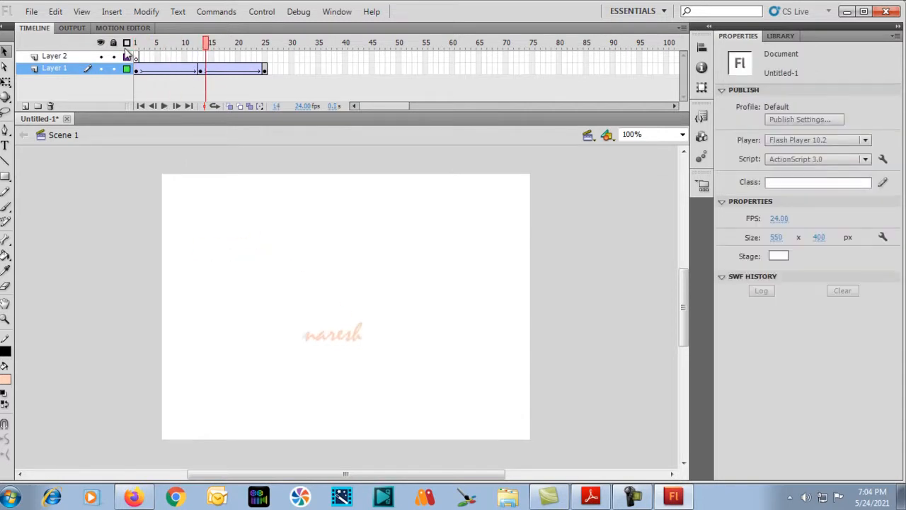
Step: Move the name at frame 25 to the stage's upper-right area, about X 458, Y 66, and preview the full motion
click(266, 68)
drag(196, 216, 392, 227)
drag(220, 225, 494, 220)
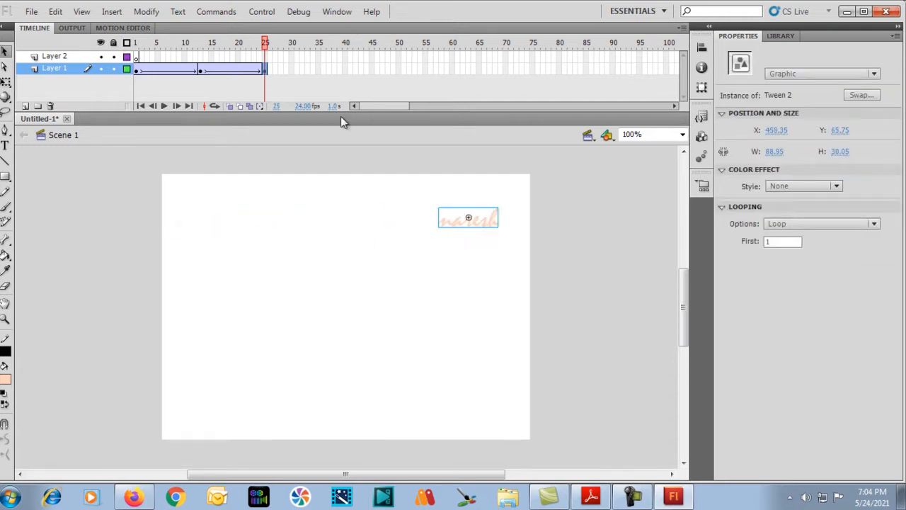
drag(265, 43, 106, 42)
key(Return)
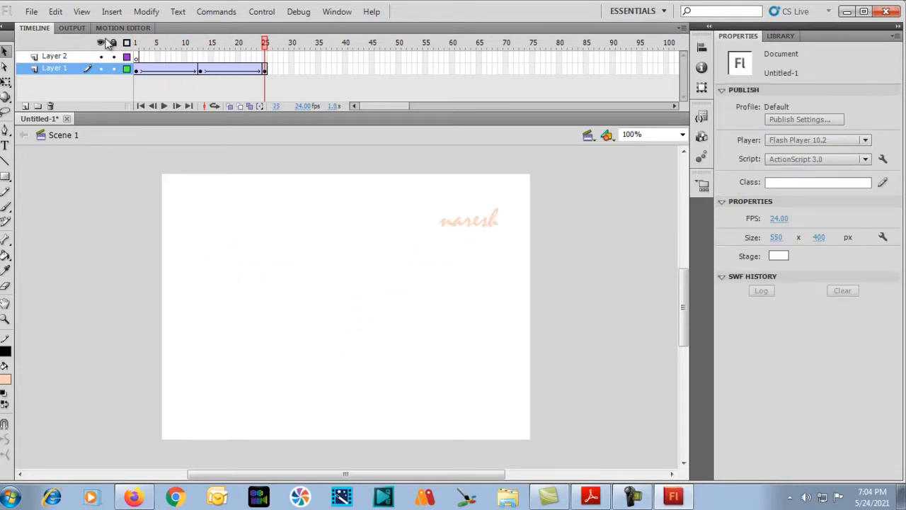
key(Return)
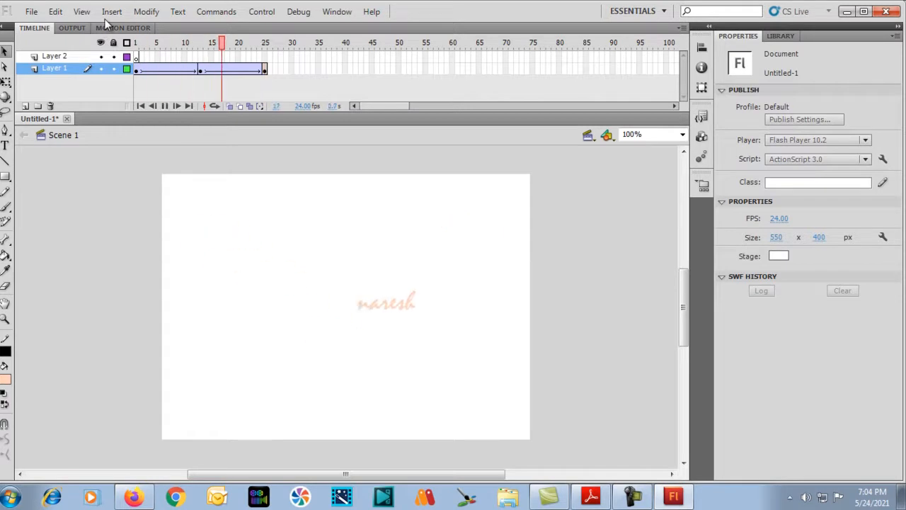
Step: Duplicate the tweened Layer 1 frames 1 to 25 onto frames 26 to 50 and preview the repeated motion
drag(261, 72, 121, 43)
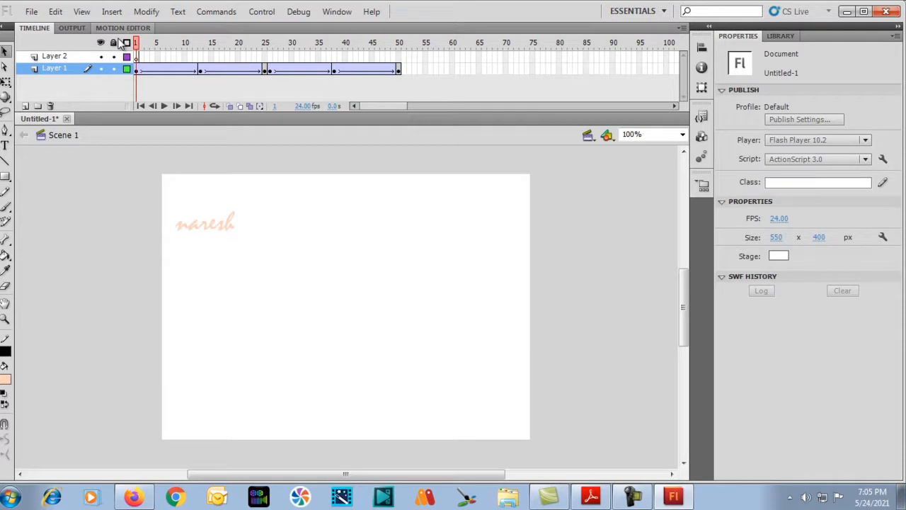
key(Return)
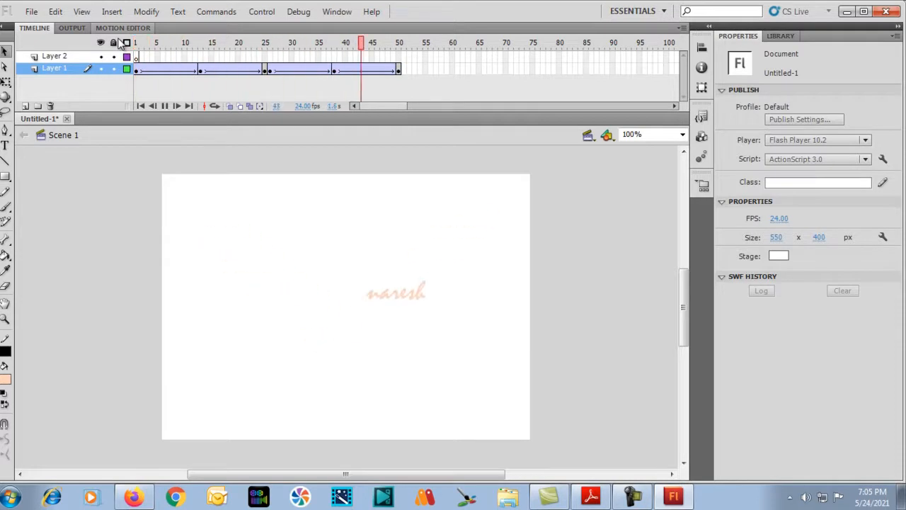
key(alt)
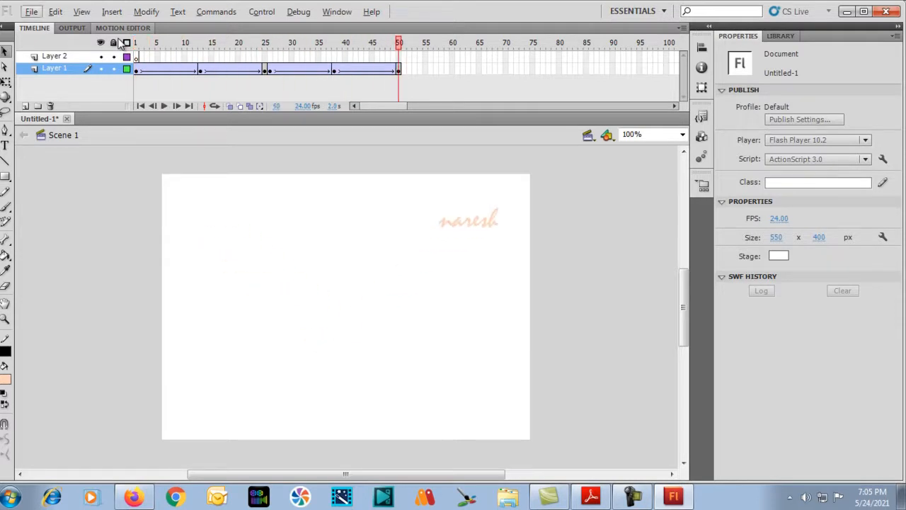
key(Return)
drag(397, 44, 278, 79)
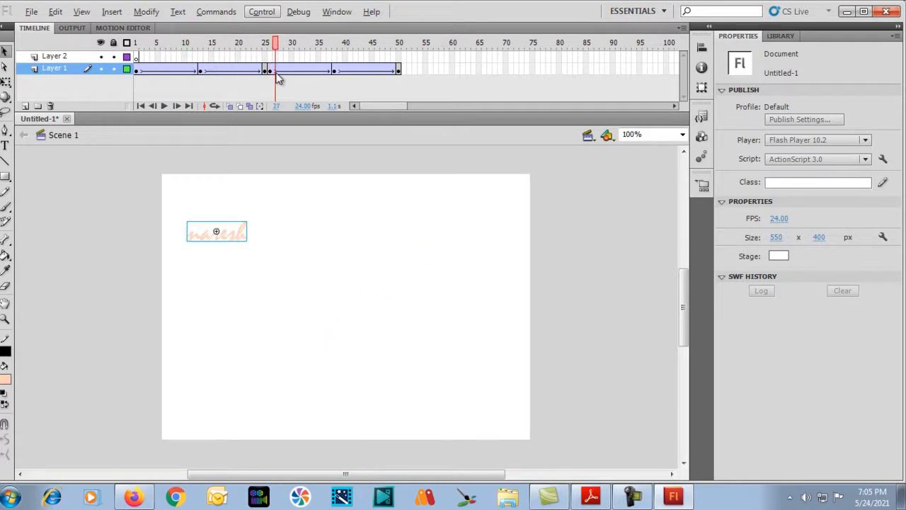
drag(278, 79, 126, 81)
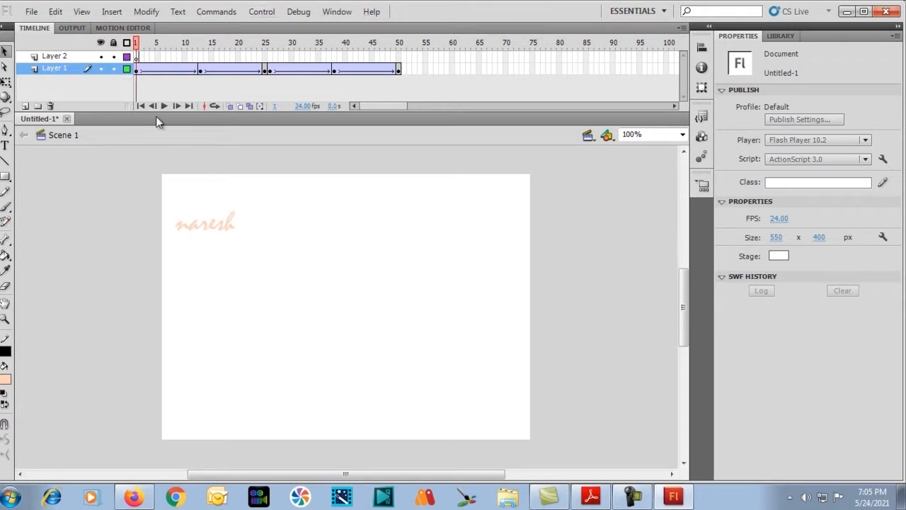
Step: Remove all the tweened frames from Layer 1, from frame 1 through frame 51
click(398, 70)
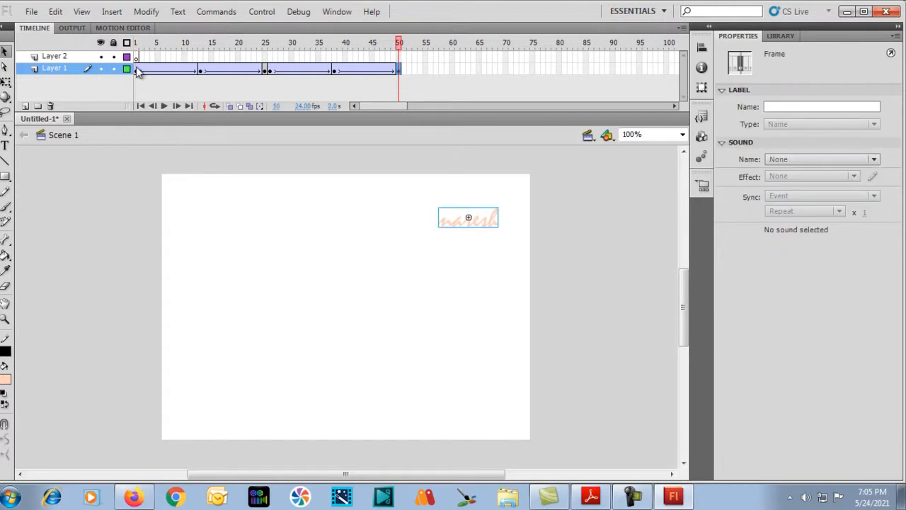
drag(136, 69, 405, 84)
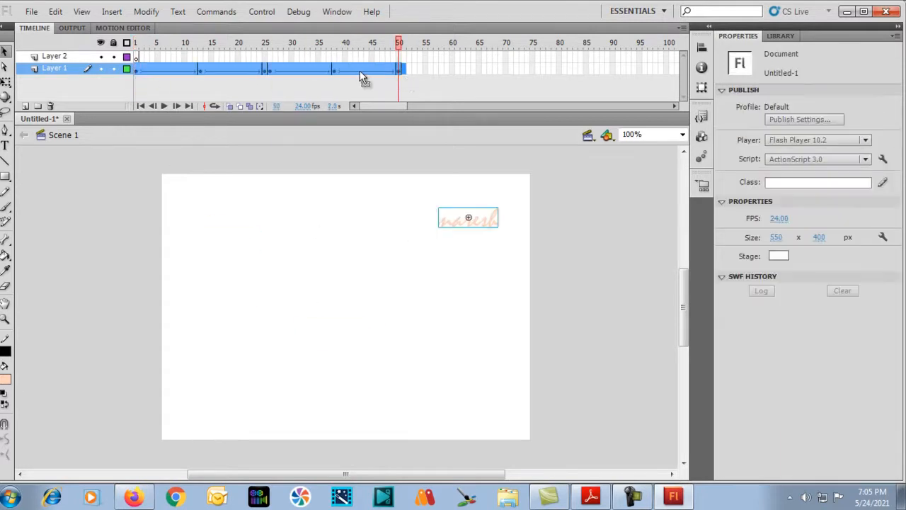
right_click(360, 72)
click(377, 144)
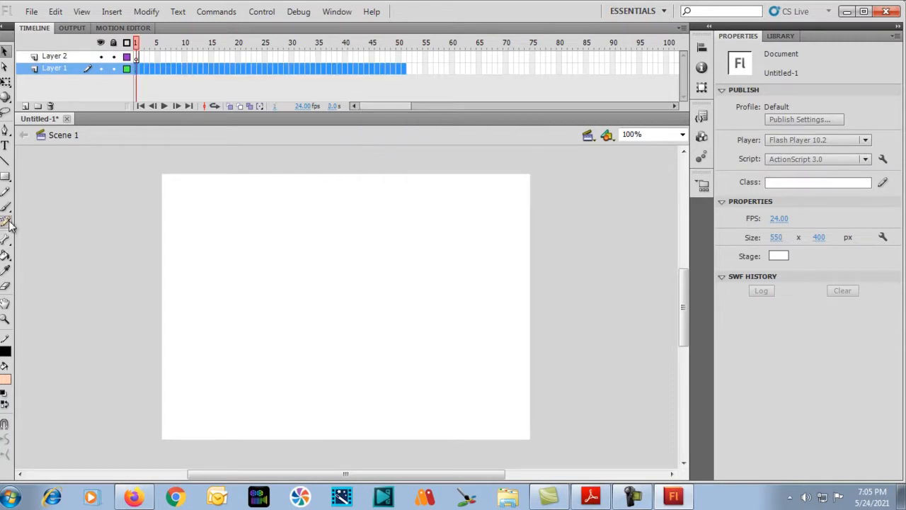
Step: Restore an empty keyframe at frame 1 of Layer 1 and draw a large peach rectangle with a black outline on the stage
click(5, 176)
click(298, 244)
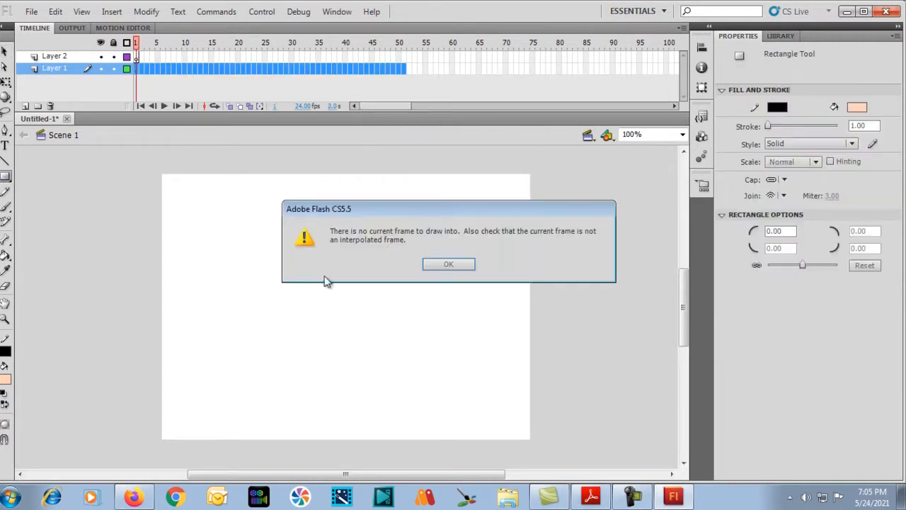
click(449, 263)
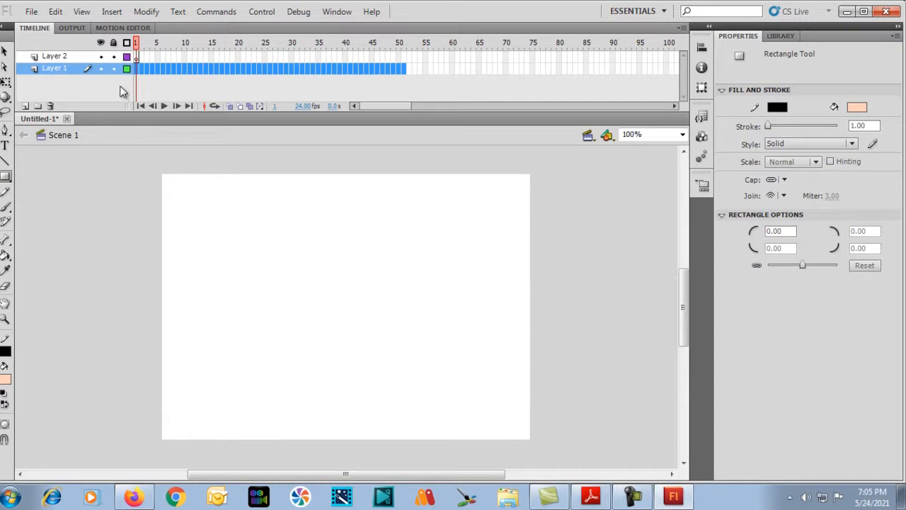
click(71, 69)
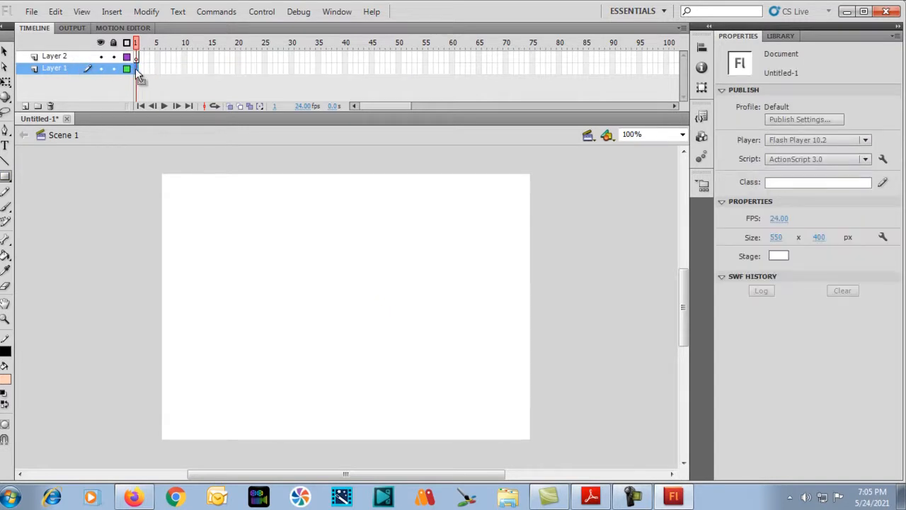
click(136, 68)
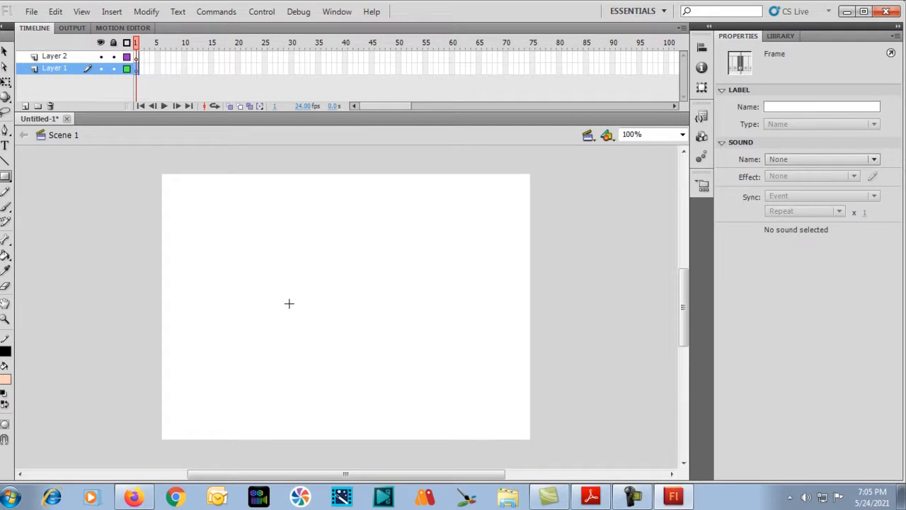
drag(282, 238, 501, 384)
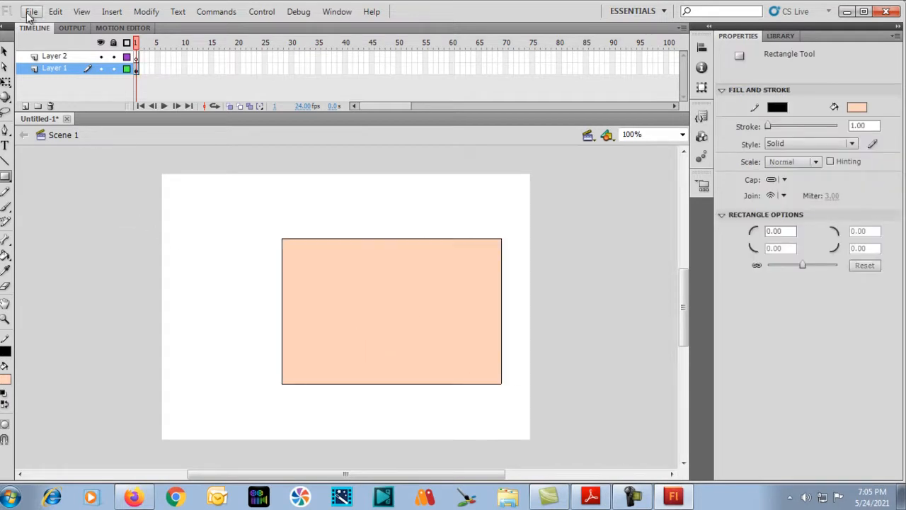
Step: Draw a wavy freehand line with the Pencil tool across the rectangle from above its upper edge to below its lower edge
key(v)
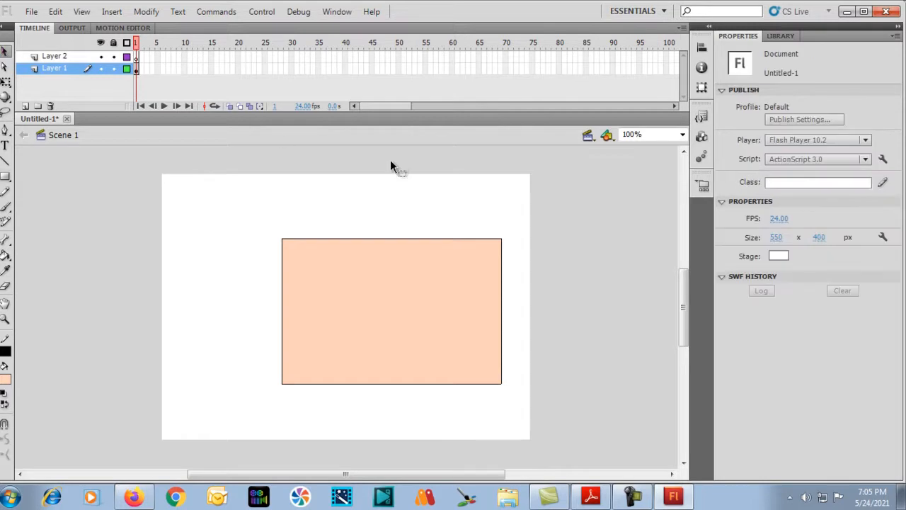
key(y)
mouse_move(401, 210)
mouse_down()
mouse_move(374, 334)
mouse_move(330, 415)
mouse_move(269, 416)
mouse_up()
Step: Set the fill color to brown and fill the part of the rectangle left of the wavy line with the Paint Bucket
click(6, 380)
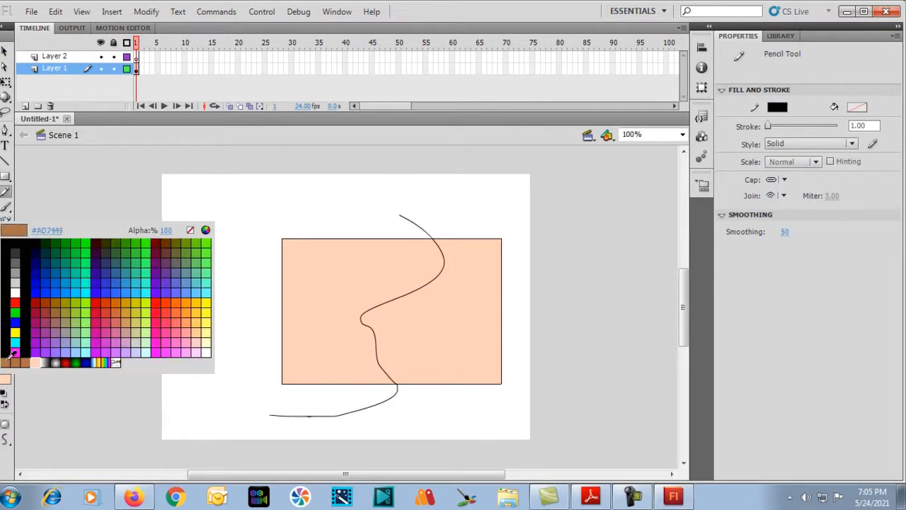
click(11, 315)
click(5, 380)
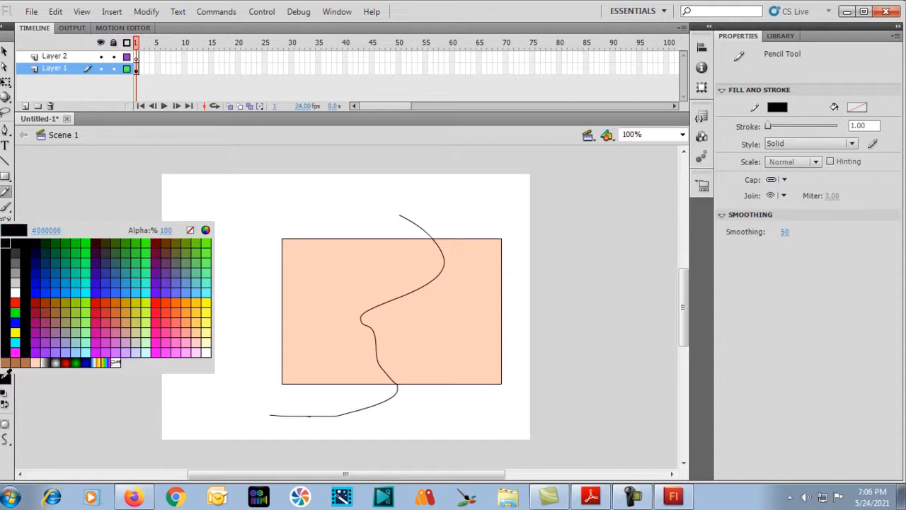
click(57, 296)
key(k)
click(317, 310)
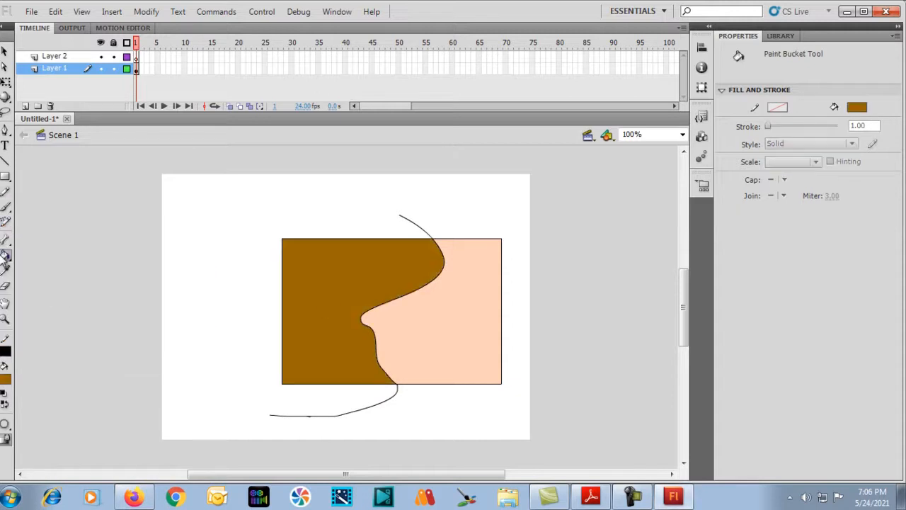
Step: Delete the connected black outlines and both the brown and peach fills from the stage
key(v)
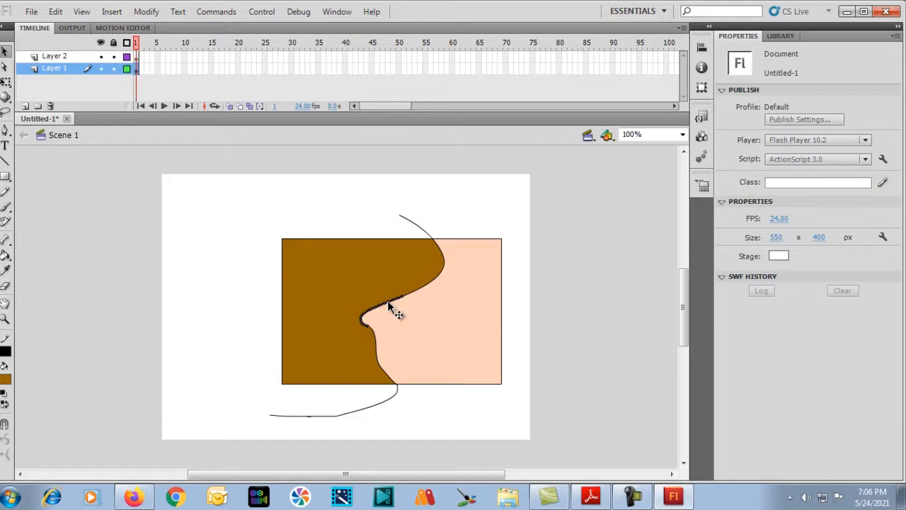
double_click(387, 300)
key(Delete)
click(361, 293)
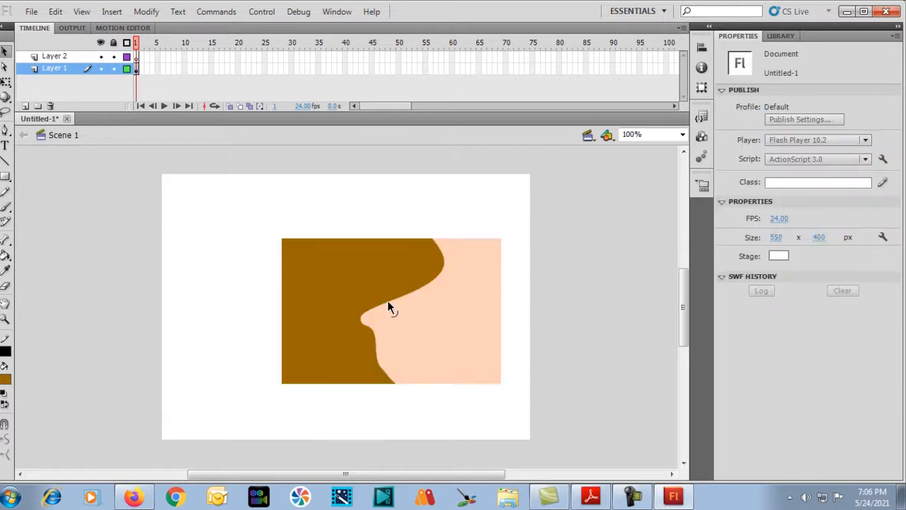
key(Delete)
click(410, 324)
key(Delete)
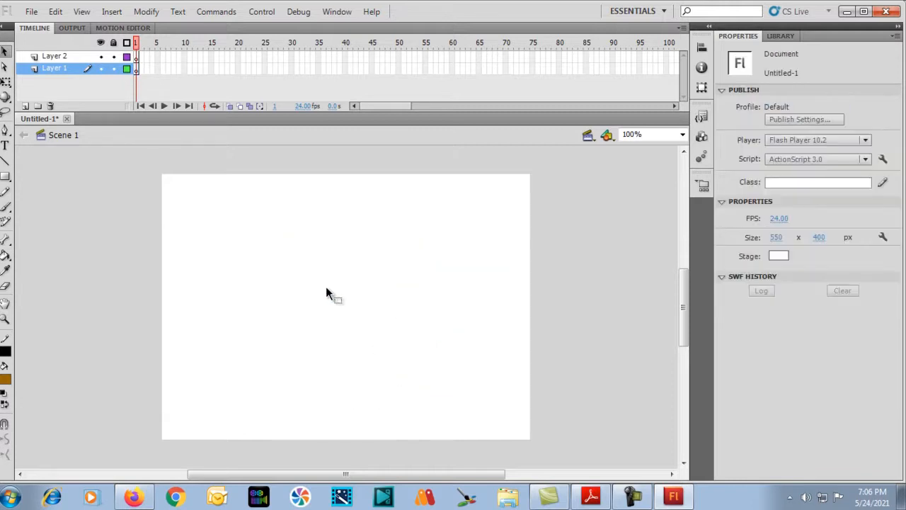
Step: Turn on Object Drawing and draw two overlapping brown rectangles, the first about 151 by 105 px
click(5, 176)
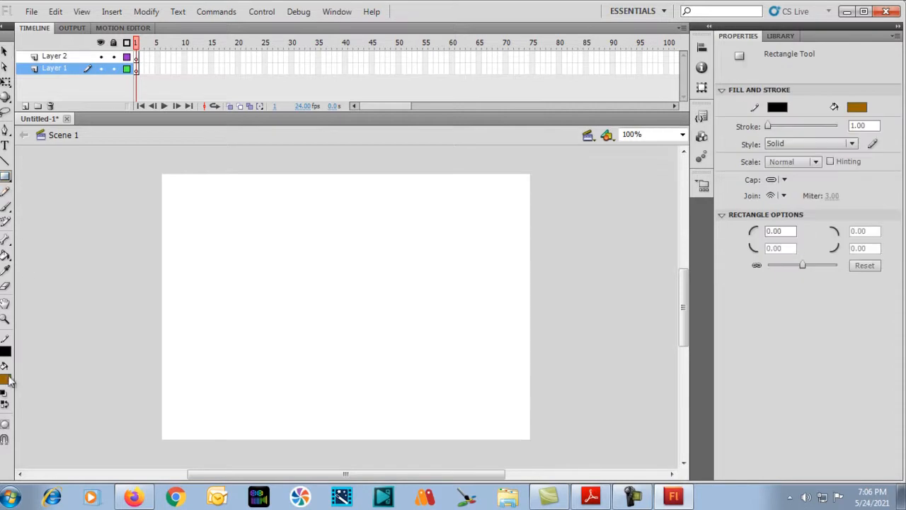
click(2, 425)
drag(286, 229, 388, 299)
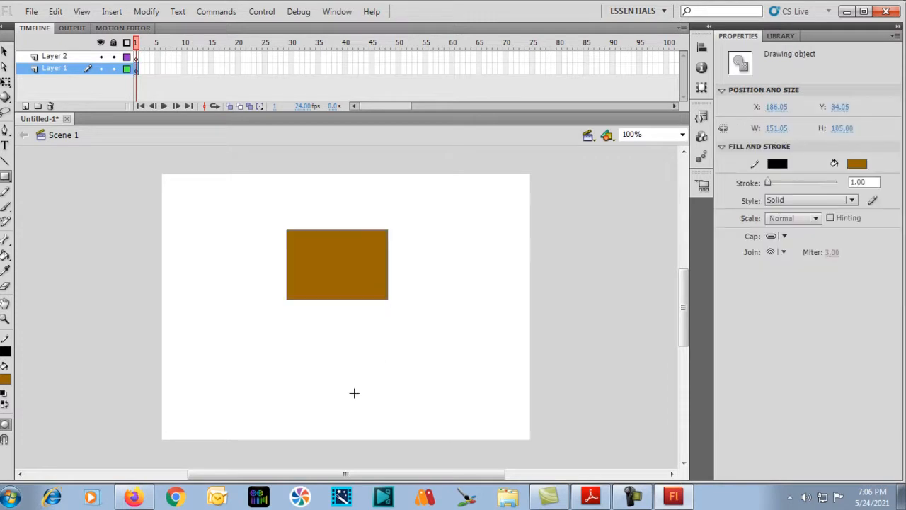
drag(326, 281, 433, 360)
Step: Move the two rectangle objects apart and back over each other on the stage
key(v)
drag(334, 251, 213, 195)
drag(358, 305, 486, 326)
drag(169, 213, 294, 296)
drag(472, 344, 412, 344)
Step: Delete both rectangle objects from the stage
click(286, 301)
click(328, 302)
key(Delete)
click(409, 352)
key(Delete)
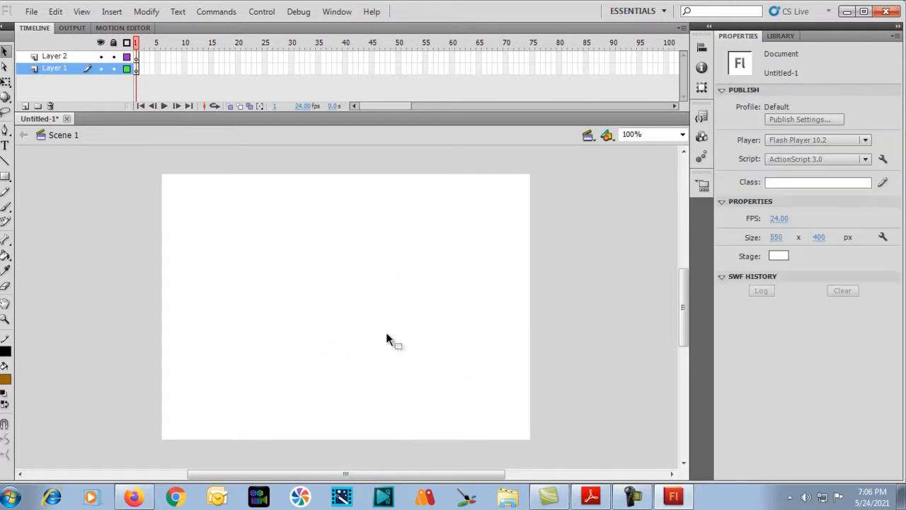
Step: Turn off Object Drawing and draw two overlapping brown rectangles, the second about 163 by 139 px
click(5, 176)
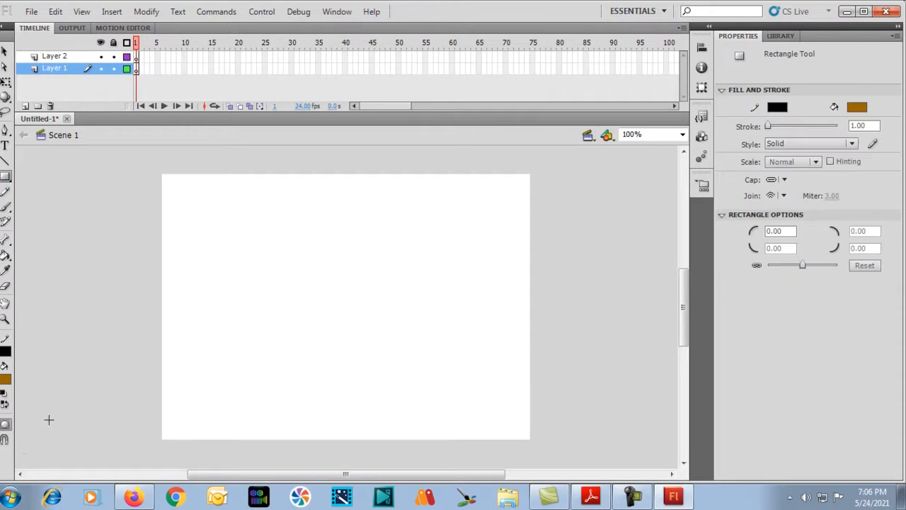
click(4, 425)
drag(243, 207, 333, 270)
drag(288, 234, 397, 326)
Step: Select the second rectangle with its outline and move it away from the first, past the stage's lower-right edge
click(4, 51)
double_click(312, 280)
drag(312, 253, 535, 352)
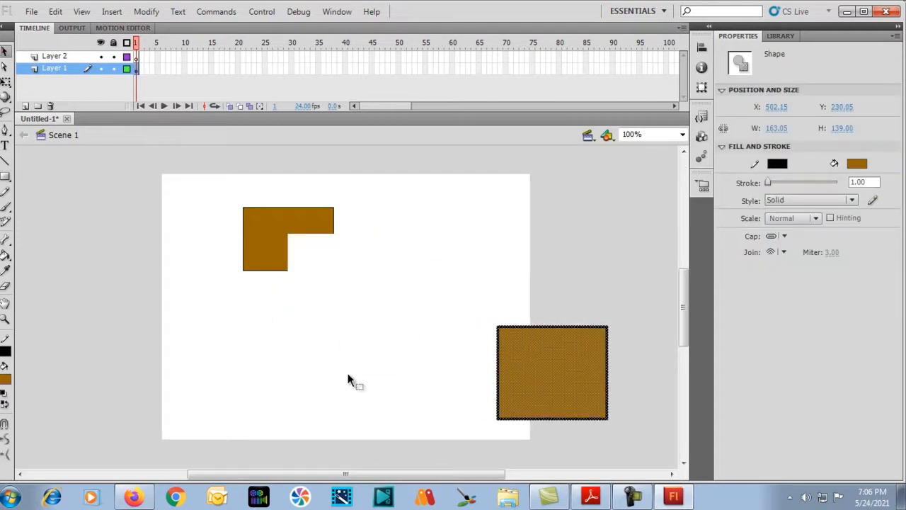
Step: Delete the cut L-shaped remainder and move the remaining rectangle with its outline back near the middle of the stage
drag(177, 176, 354, 277)
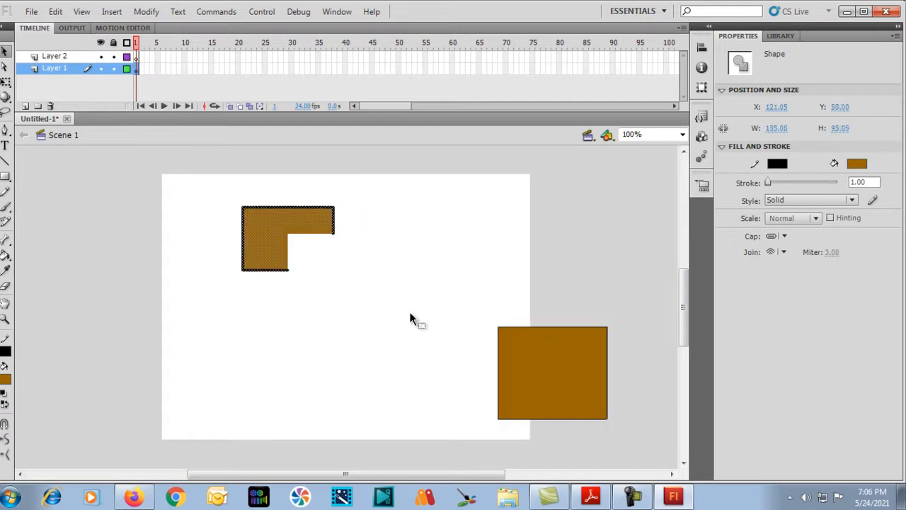
key(Delete)
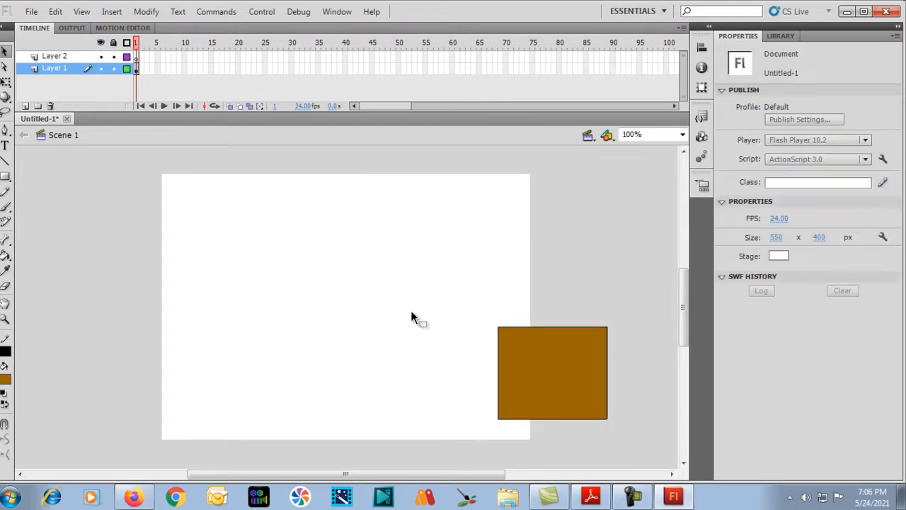
drag(487, 294, 639, 437)
drag(565, 381, 417, 316)
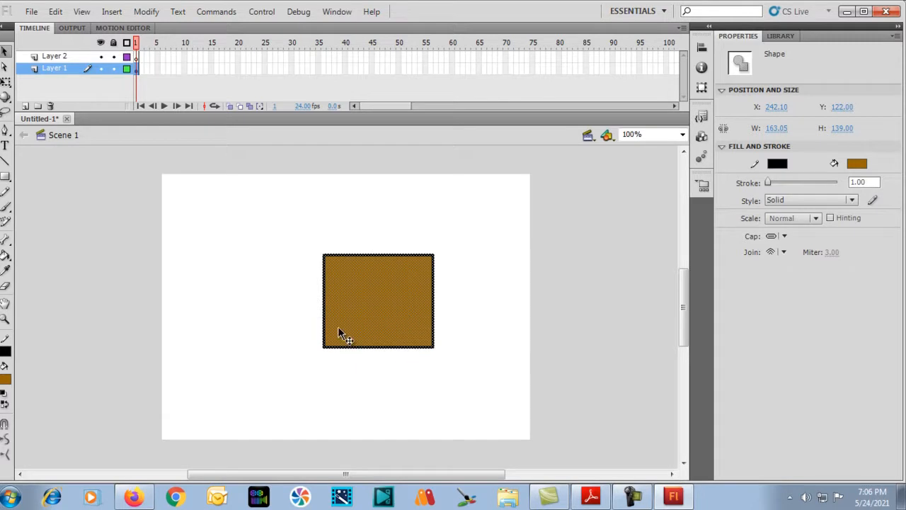
click(6, 174)
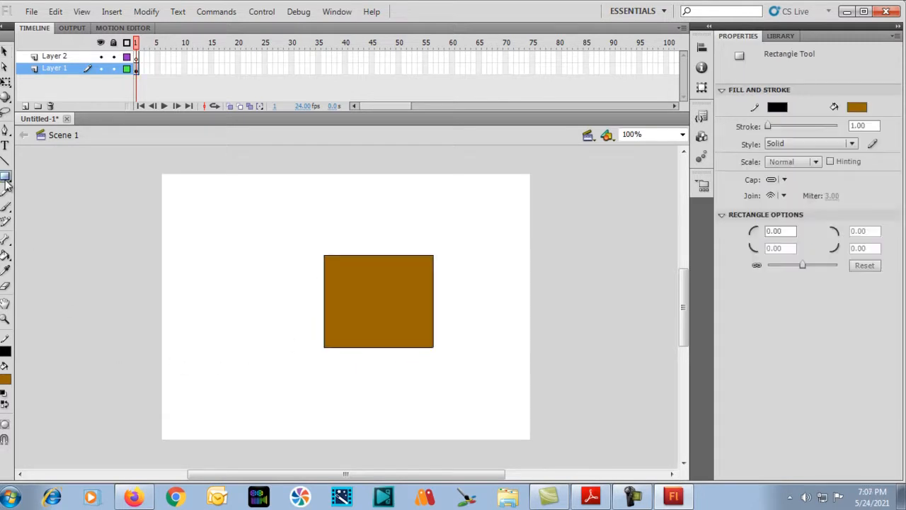
click(5, 145)
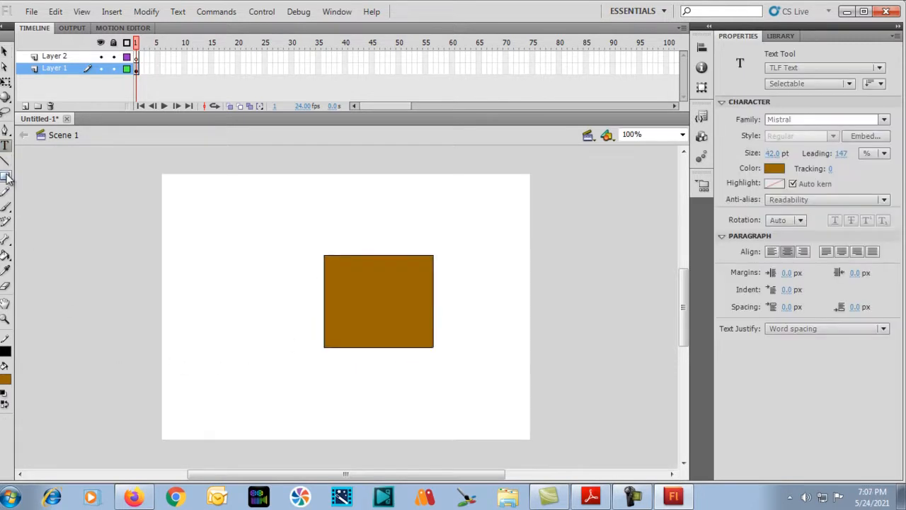
click(6, 176)
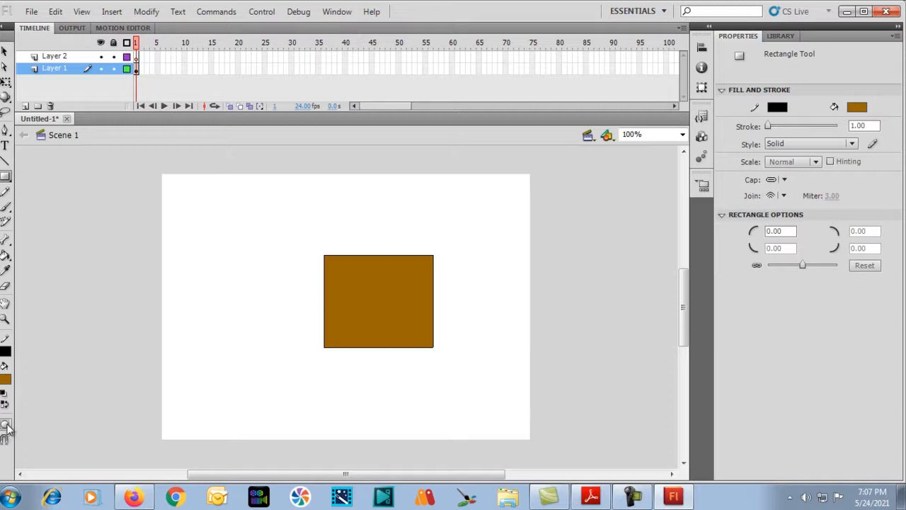
Step: Delete the remaining brown rectangle together with its outline from the stage
click(5, 51)
click(383, 295)
double_click(383, 291)
key(Delete)
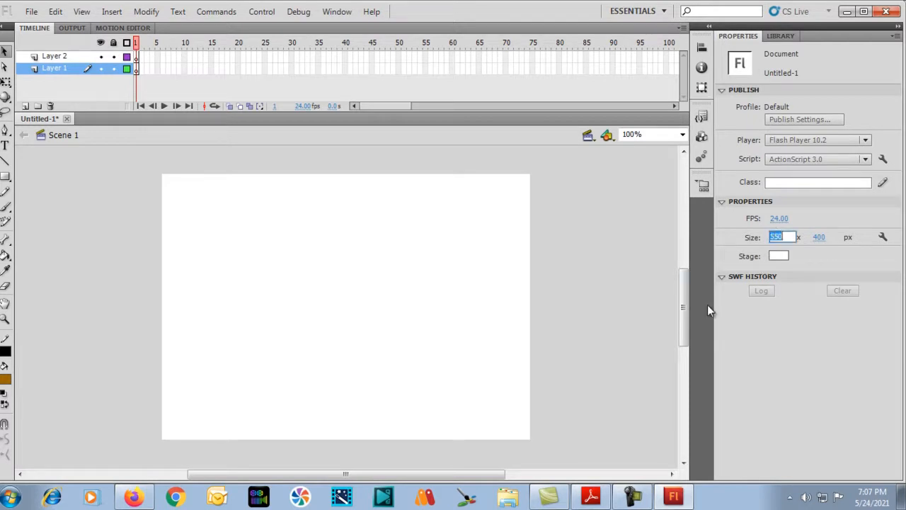
Step: Set the stage size to 600 x 600 px
text(600)
key(Tab)
text(600)
key(Return)
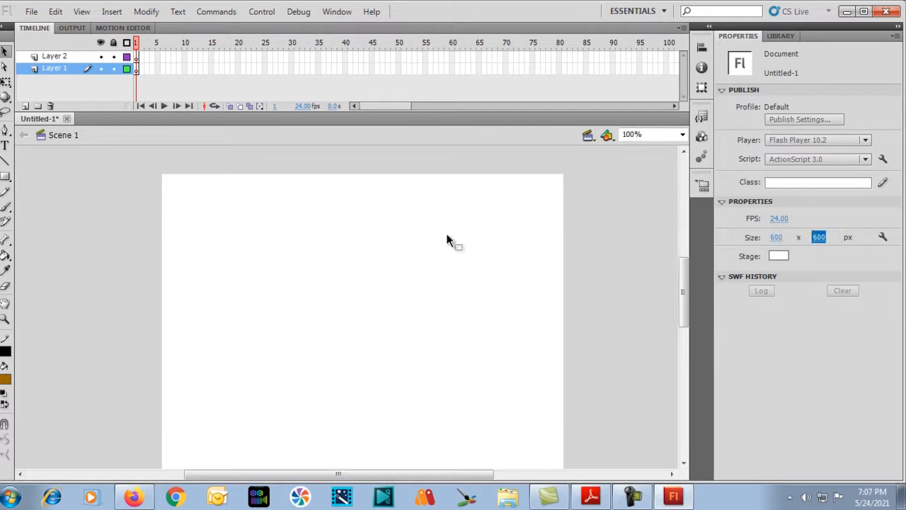
click(4, 51)
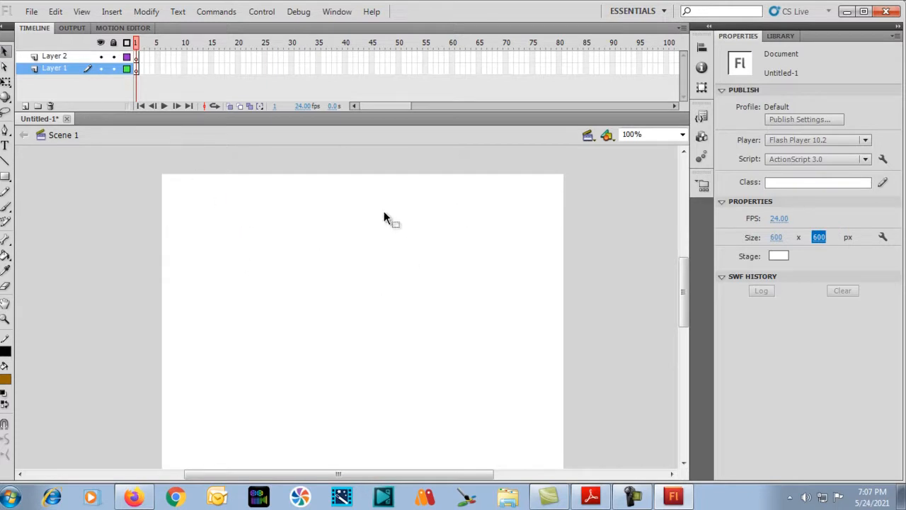
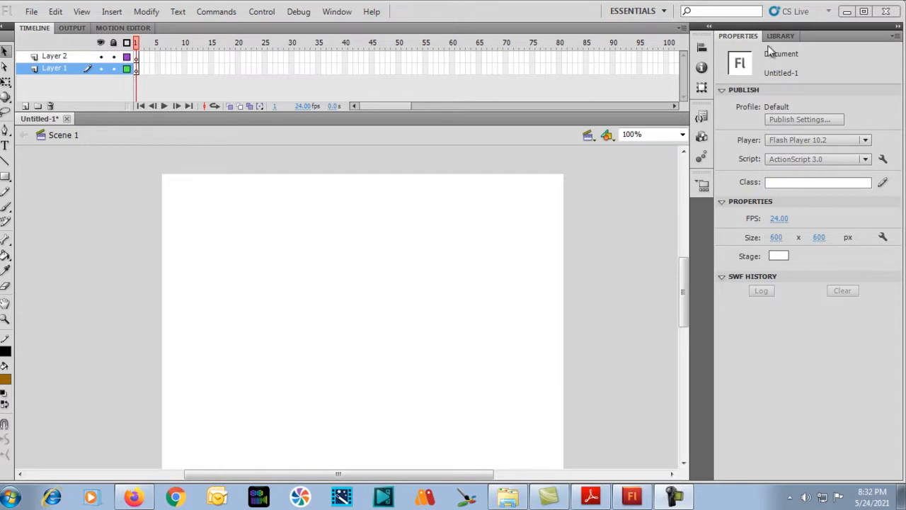
Step: Show the document's library and draw a brown rectangle with a black outline near the middle of the stage
click(770, 37)
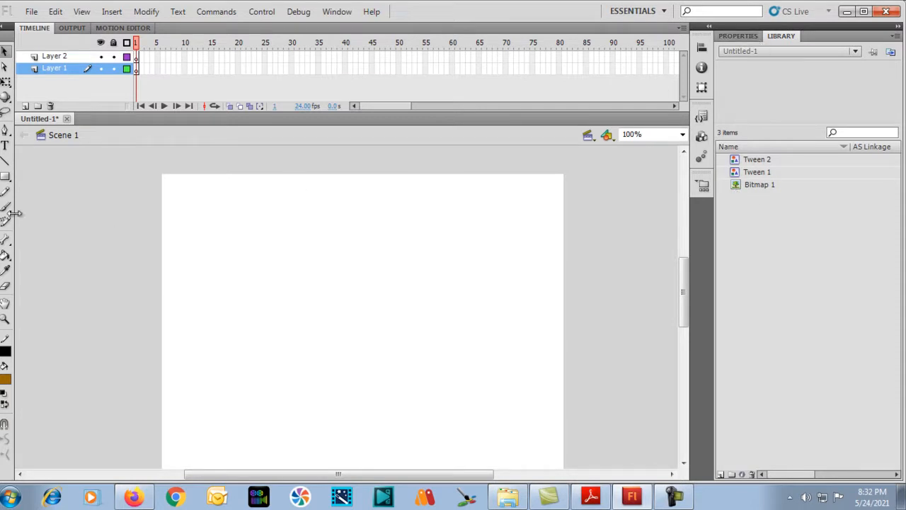
click(4, 177)
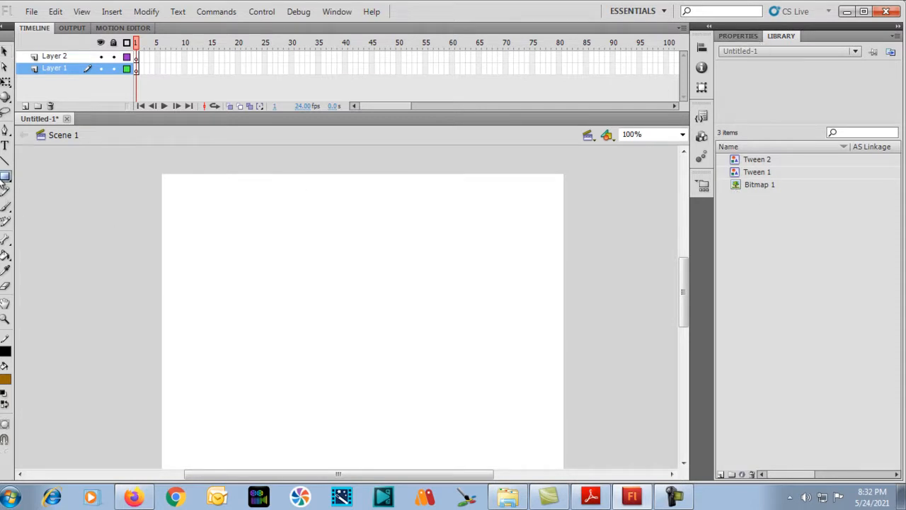
drag(295, 261, 426, 359)
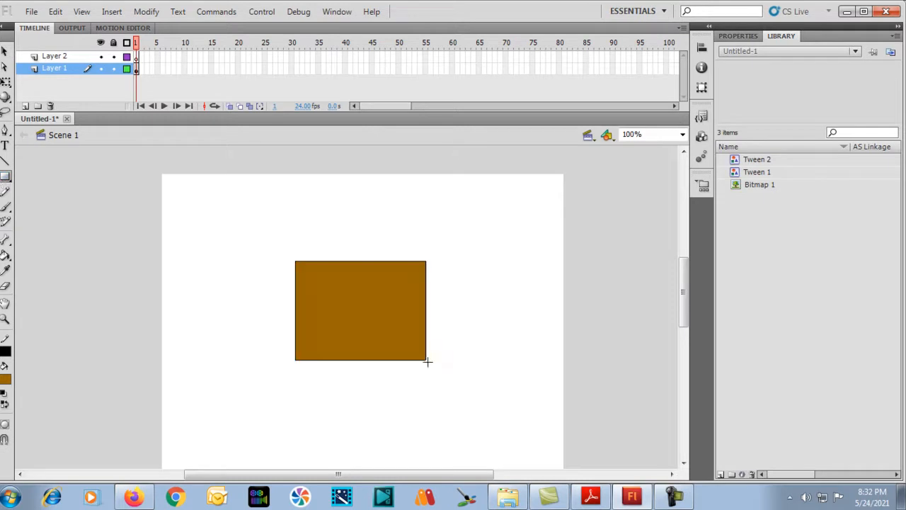
Step: Convert the rectangle's fill and outline into a Graphic symbol, keeping the default name
click(5, 51)
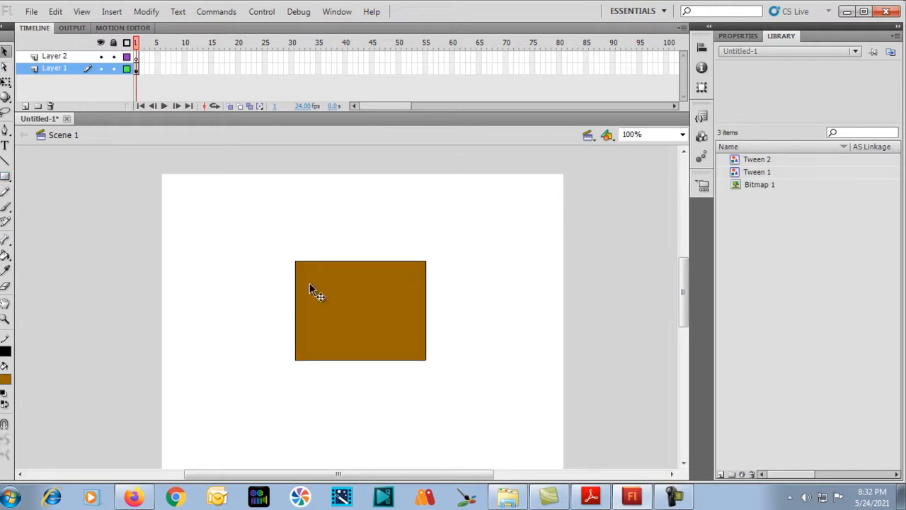
double_click(387, 327)
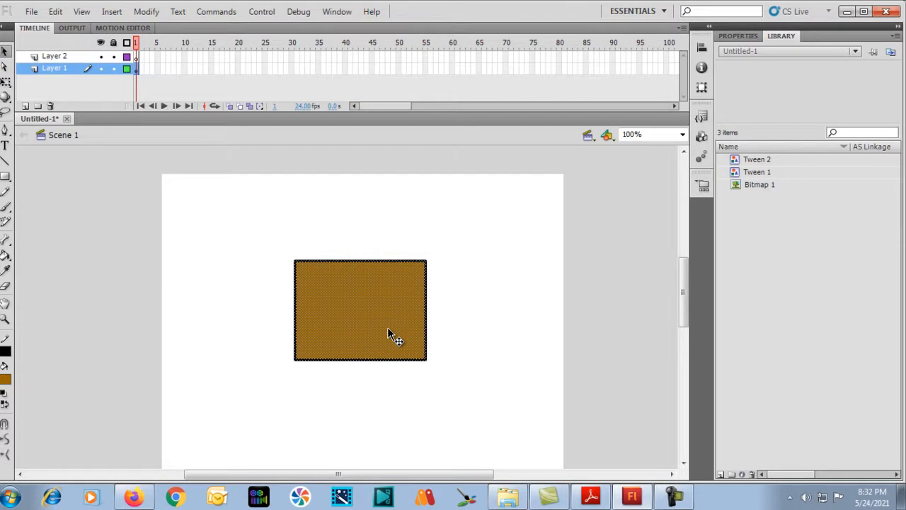
key(F8)
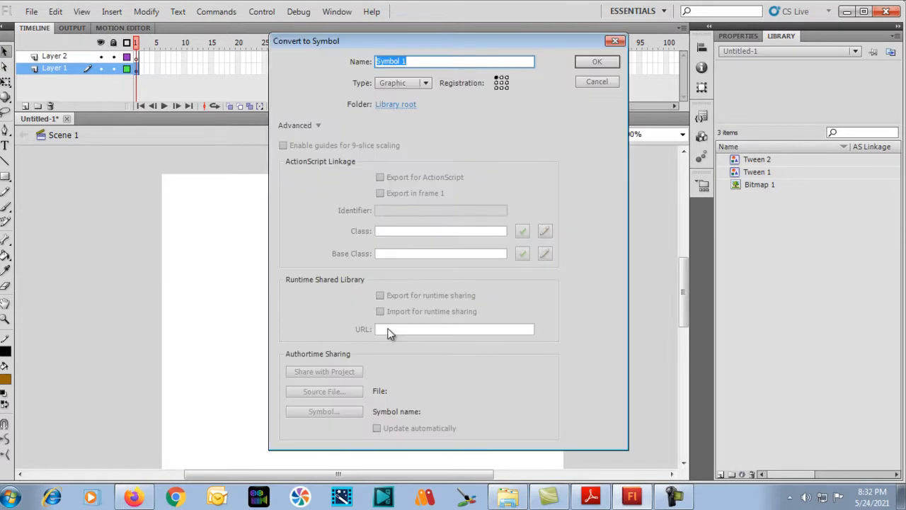
drag(315, 40, 221, 115)
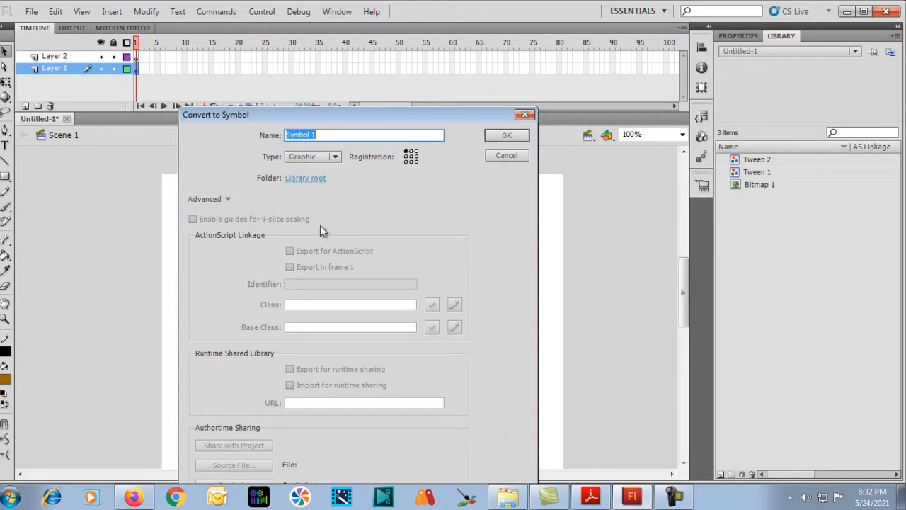
click(333, 158)
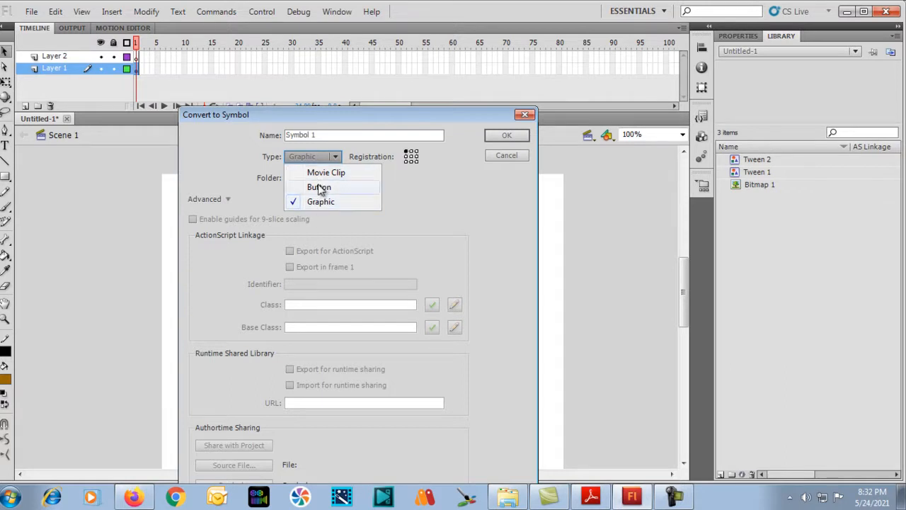
click(408, 206)
drag(361, 114, 298, 35)
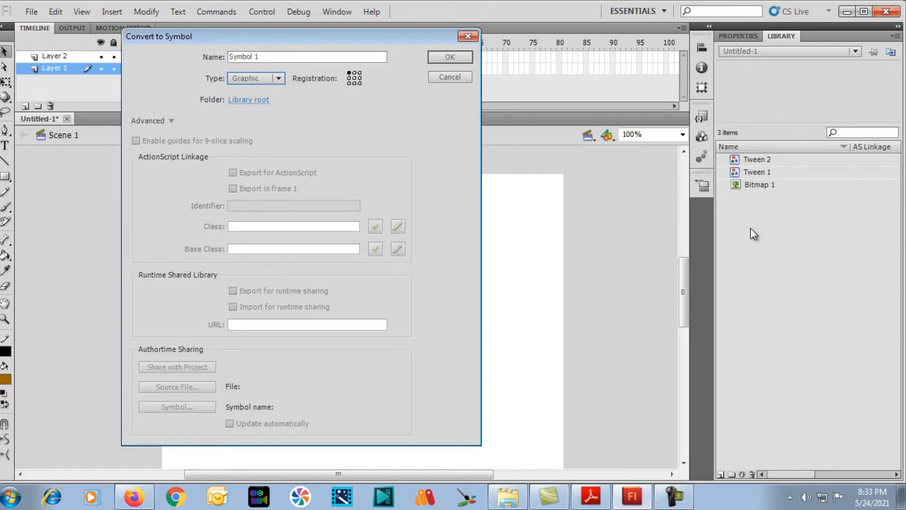
click(441, 56)
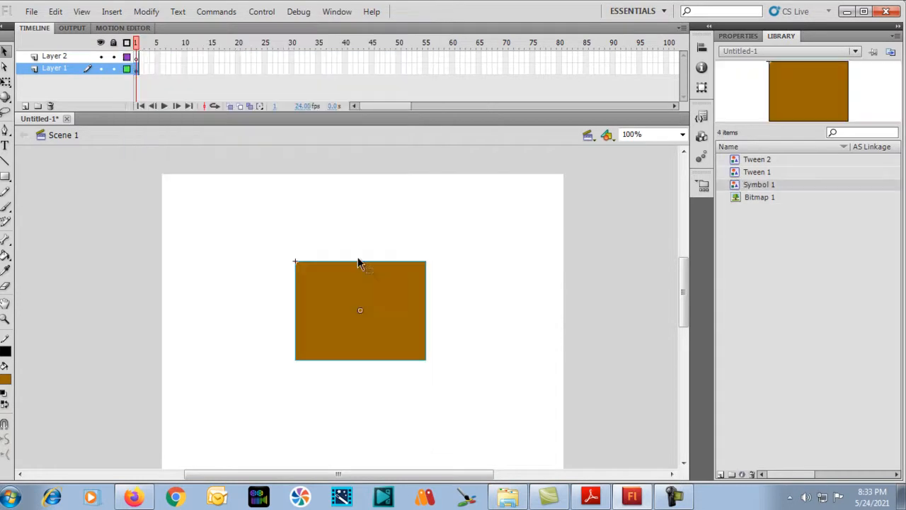
Step: Preview the tween symbols and Symbol 1 in the library, and delete the rectangle instance from the stage
click(748, 161)
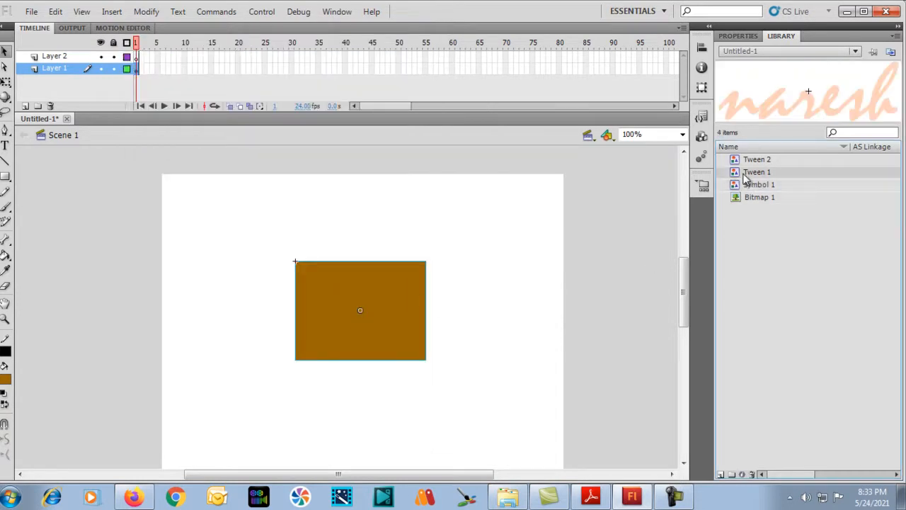
click(748, 175)
click(747, 187)
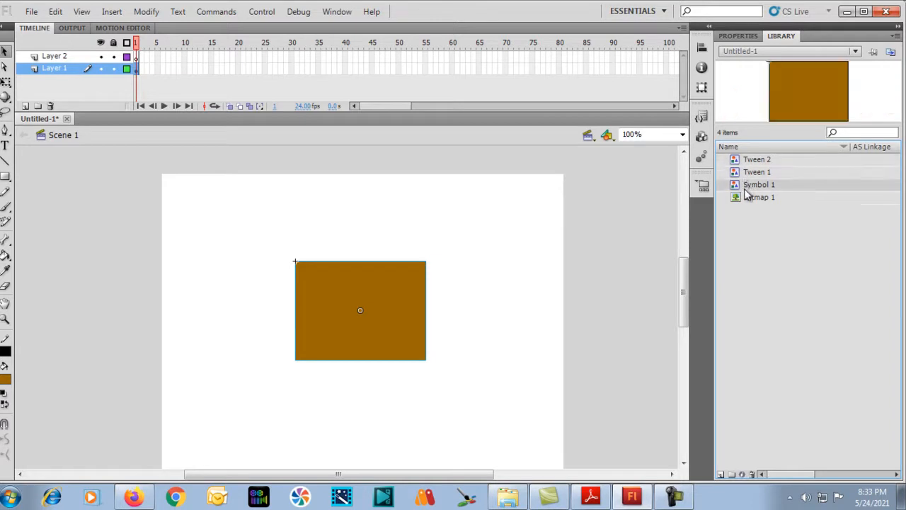
drag(369, 312, 269, 261)
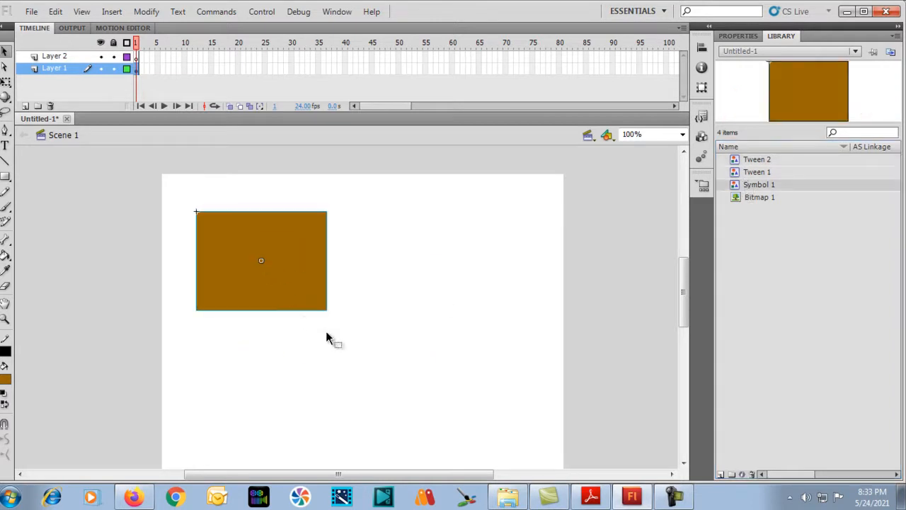
key(Delete)
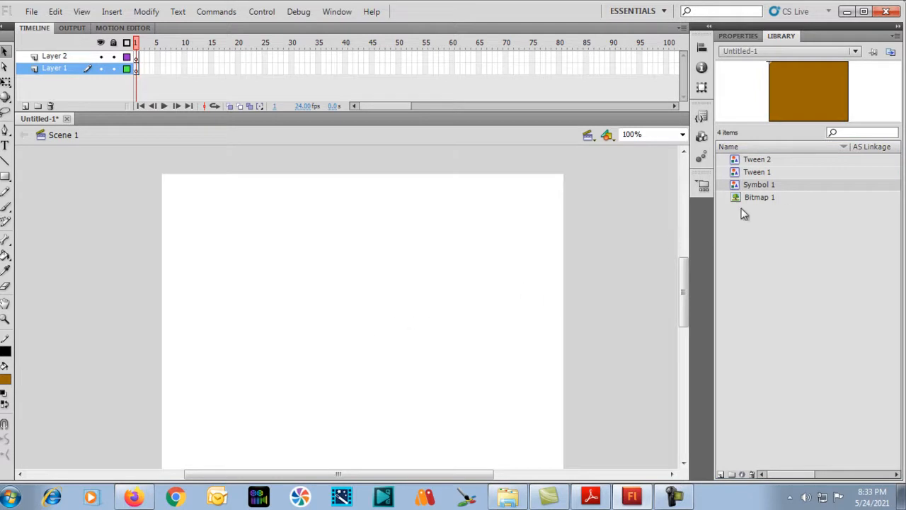
Step: Place a new instance of Symbol 1 from the library on the upper left part of the stage
click(776, 172)
click(768, 186)
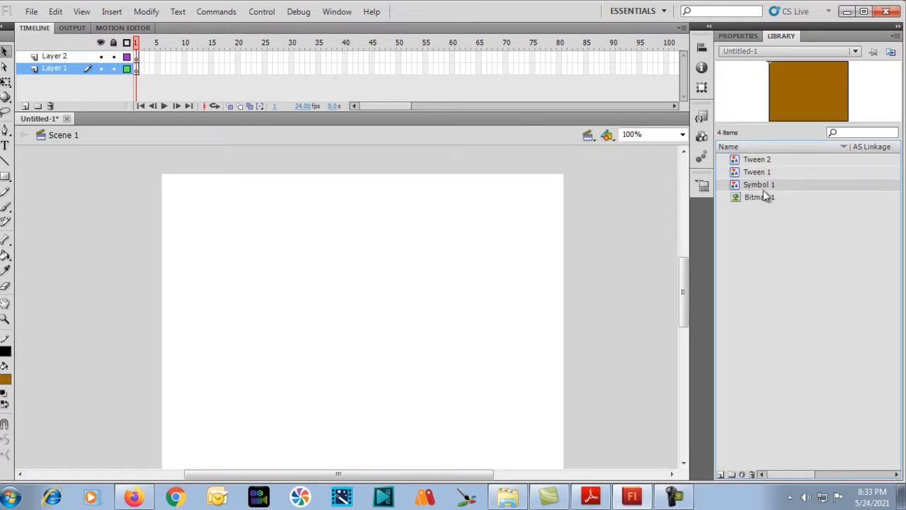
click(758, 198)
click(756, 187)
drag(754, 188, 297, 342)
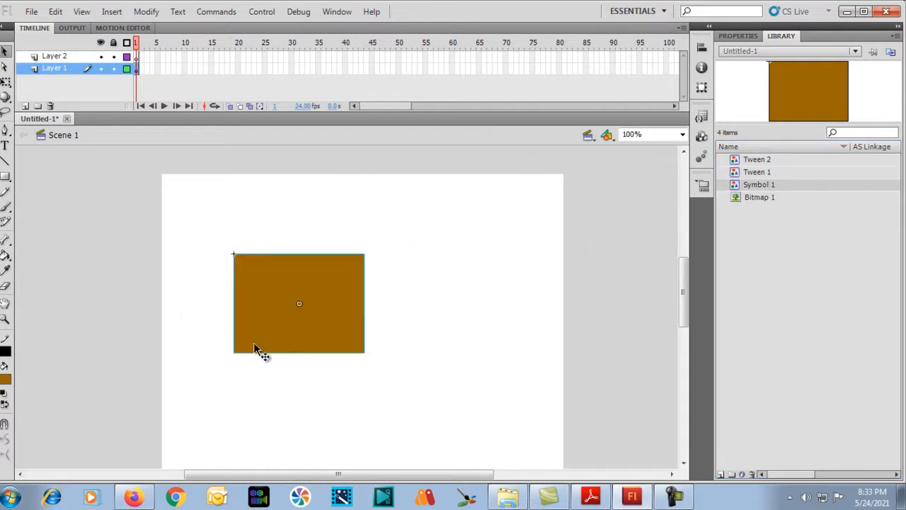
Step: Open the Symbol 1 instance for editing in place on the stage
double_click(283, 301)
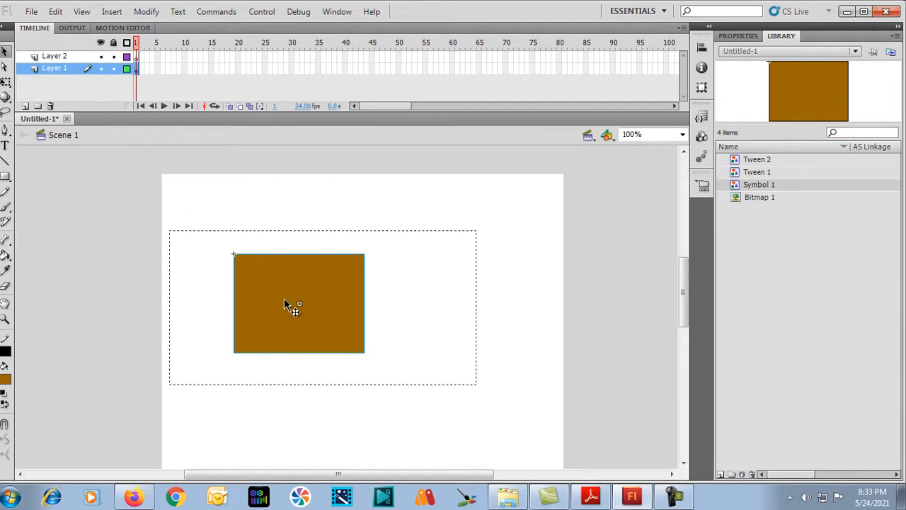
double_click(201, 247)
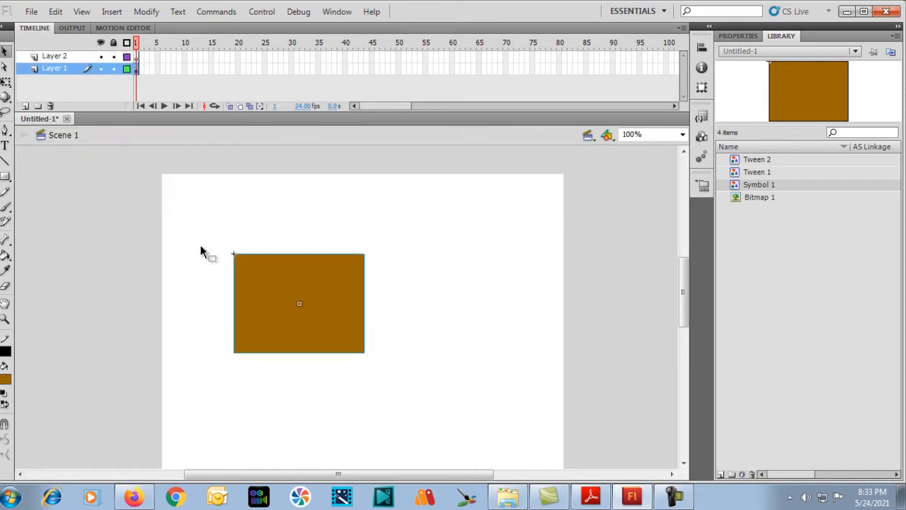
double_click(270, 298)
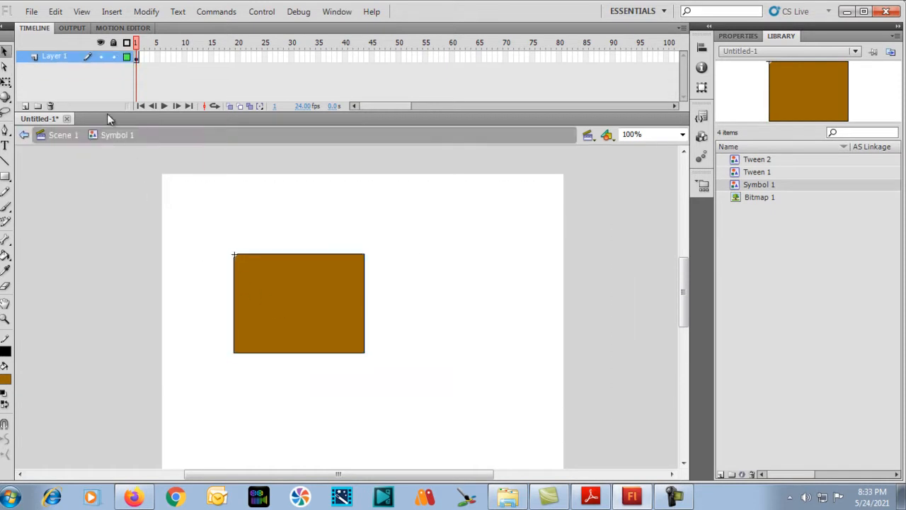
Step: Create a classic tween on the symbol's Layer 1 from frame 1 to a new keyframe at frame 27
right_click(137, 56)
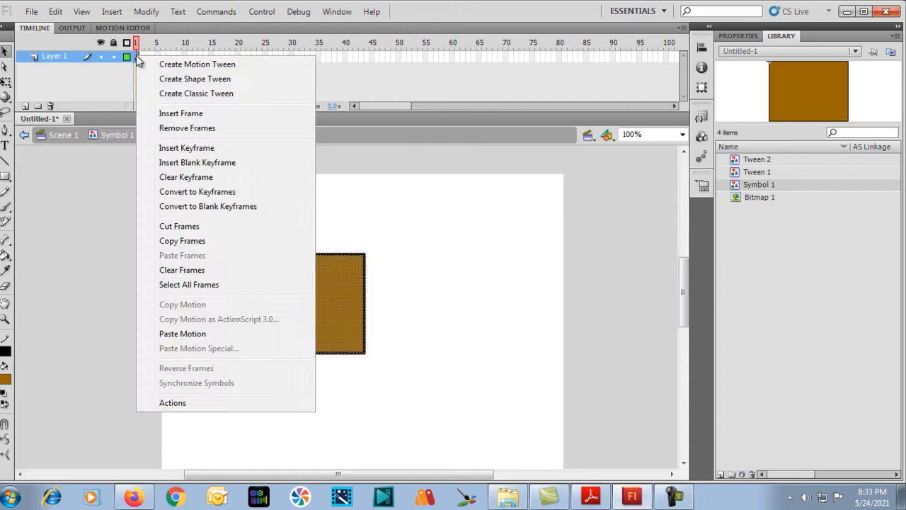
click(162, 93)
click(276, 57)
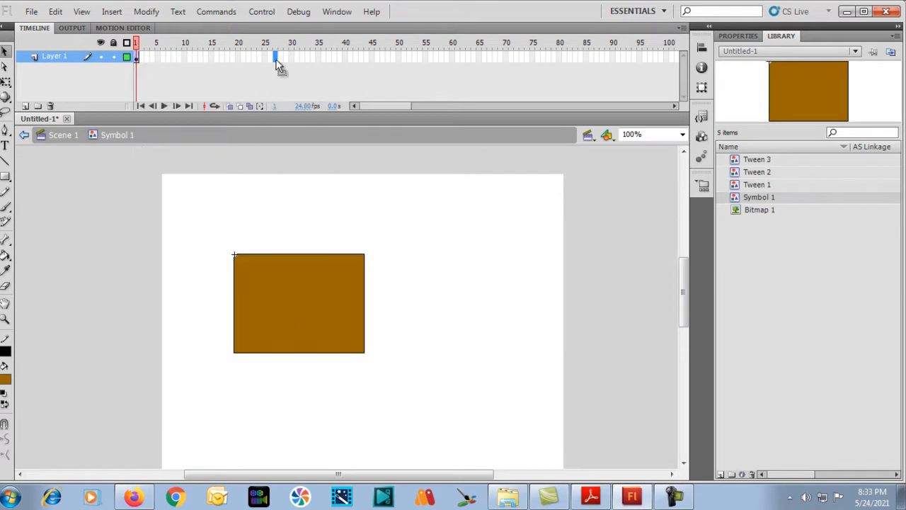
key(F6)
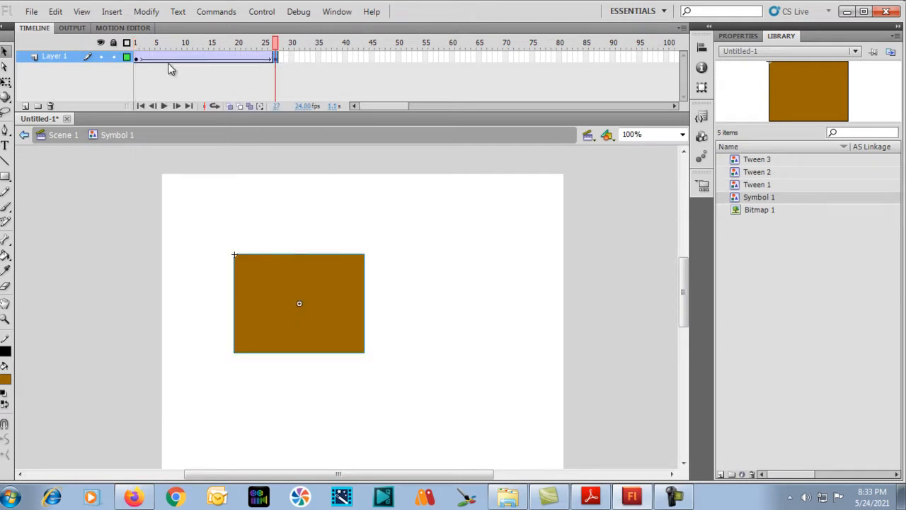
Step: Rotate the rectangle in frame 1 of Symbol 1 about 90 degrees clockwise with Free Transform
drag(274, 44, 136, 46)
click(308, 277)
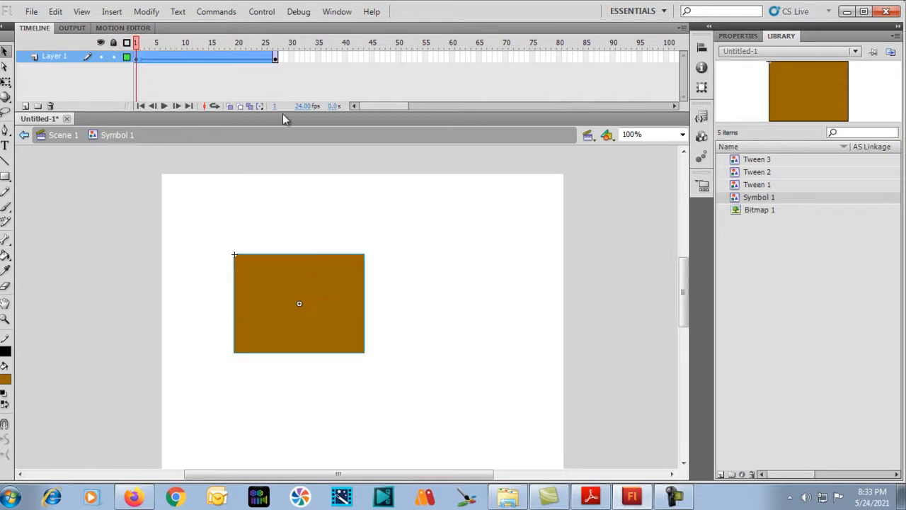
click(193, 215)
click(279, 290)
key(q)
drag(369, 363, 209, 431)
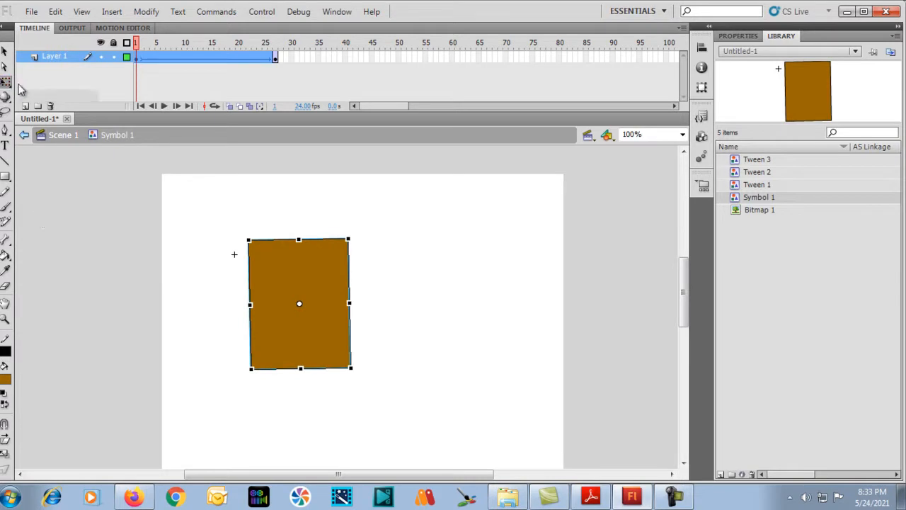
Step: Scrub through Symbol 1's rotation tween and compare its timeline with the Scene 1 timeline
drag(139, 44, 276, 44)
drag(283, 86, 132, 176)
double_click(128, 249)
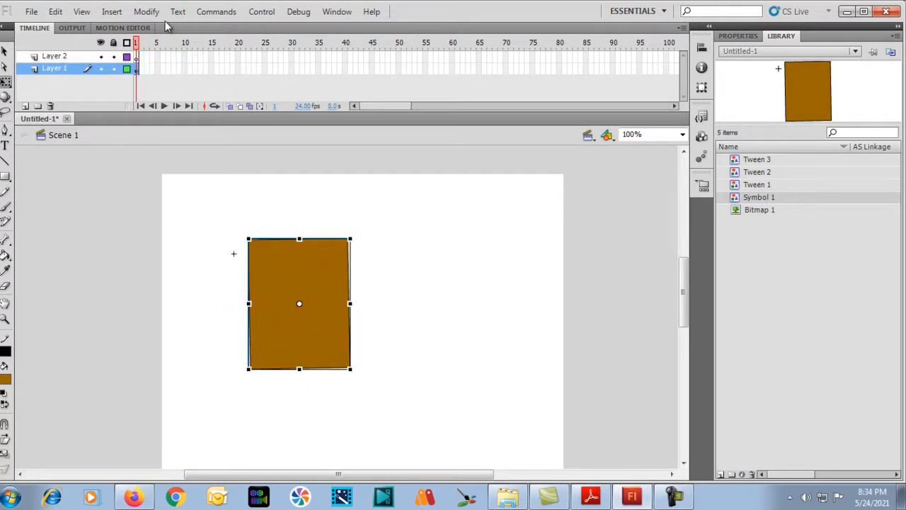
double_click(285, 291)
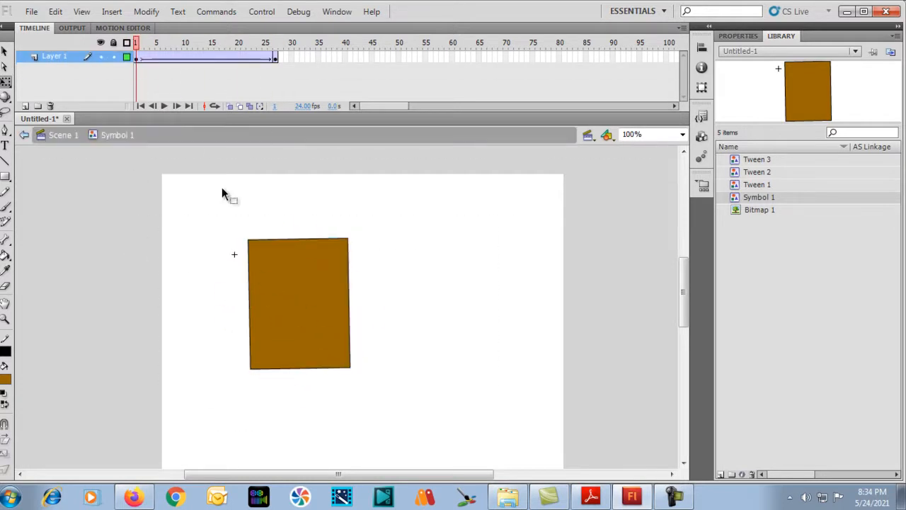
double_click(154, 249)
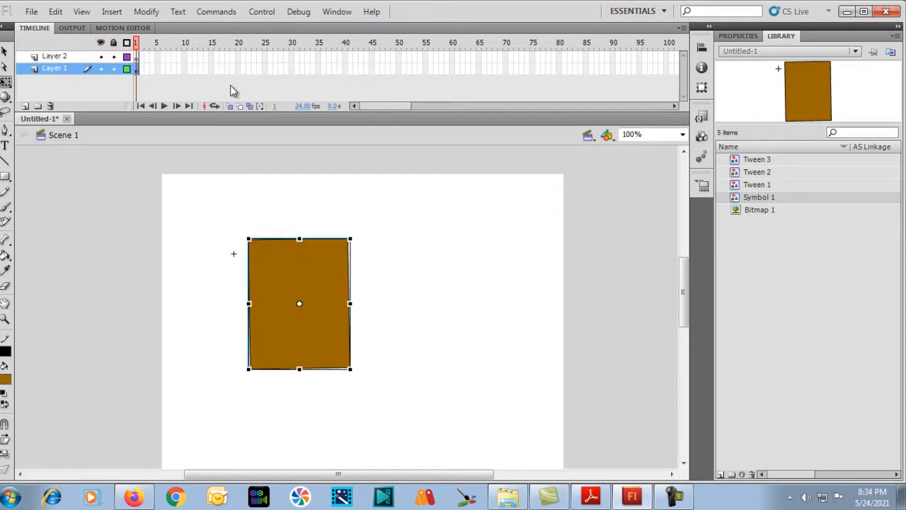
Step: Insert keyframes at frames 22 and 42 on Layer 1 of Scene 1 and preview the symbol's rotation
click(249, 70)
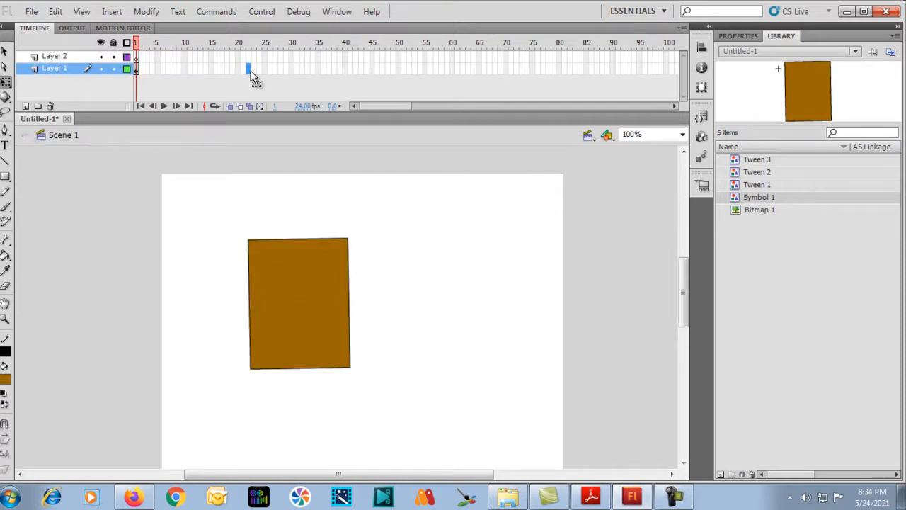
key(Return)
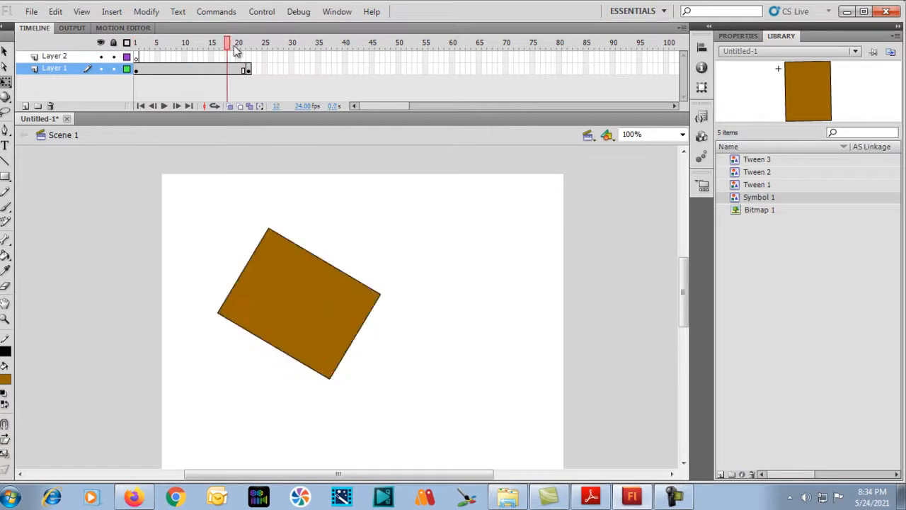
key(F6)
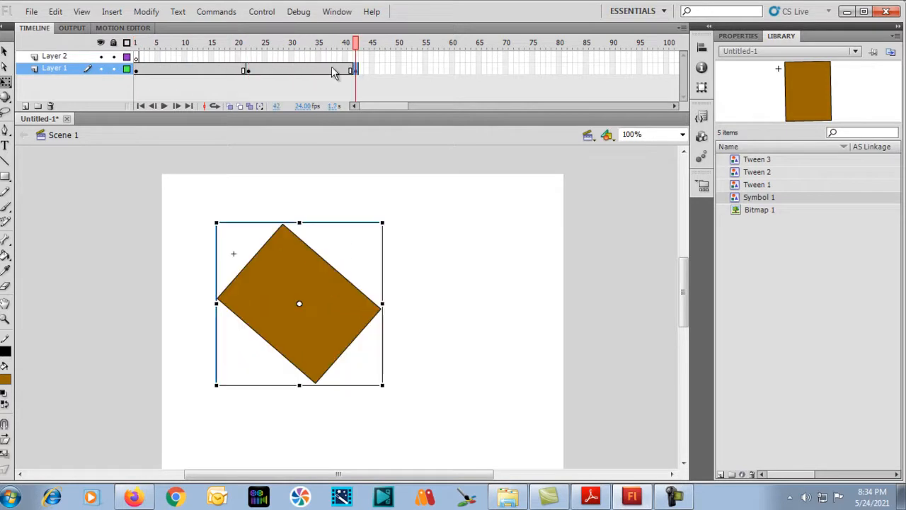
click(281, 44)
key(Return)
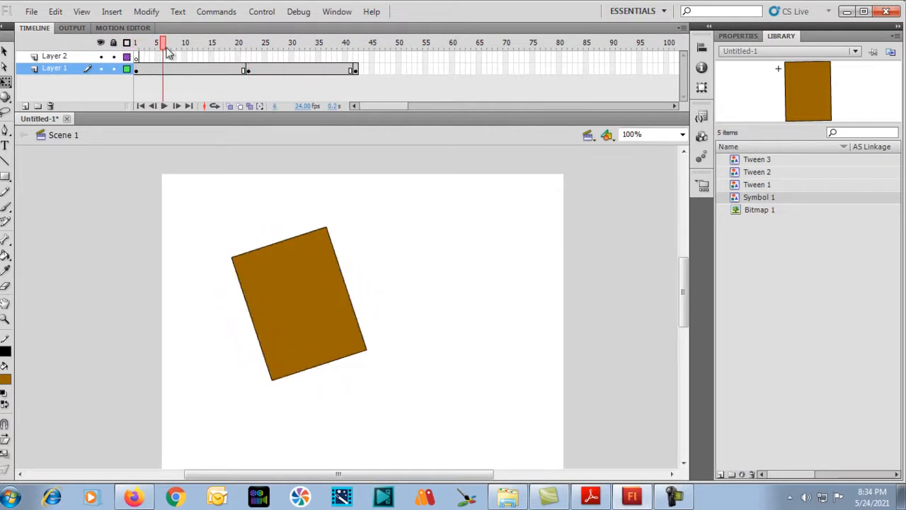
drag(359, 60, 418, 117)
Step: Examine the length and first and last frames of Symbol 1's internal tween against the main Scene 1 timeline
double_click(284, 301)
drag(209, 45, 277, 60)
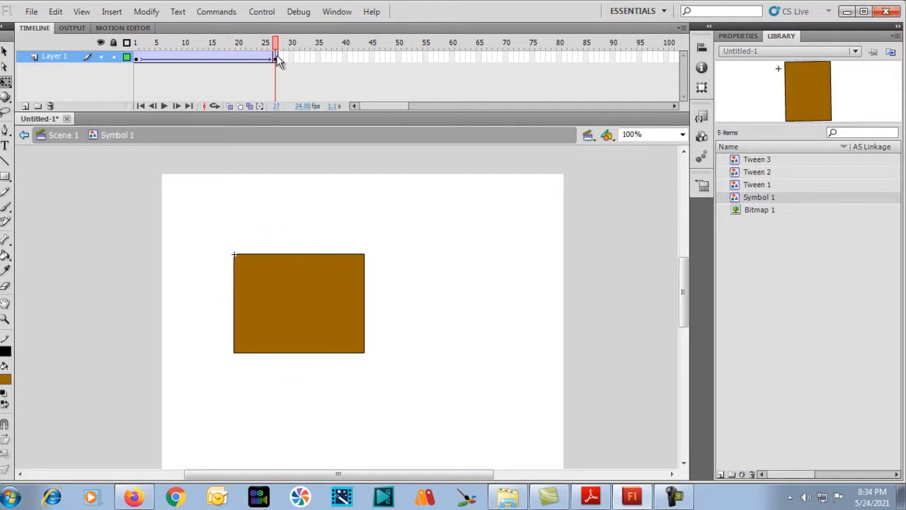
click(275, 57)
mouse_move(276, 43)
mouse_down()
mouse_move(239, 39)
mouse_move(267, 25)
mouse_move(277, 32)
mouse_up()
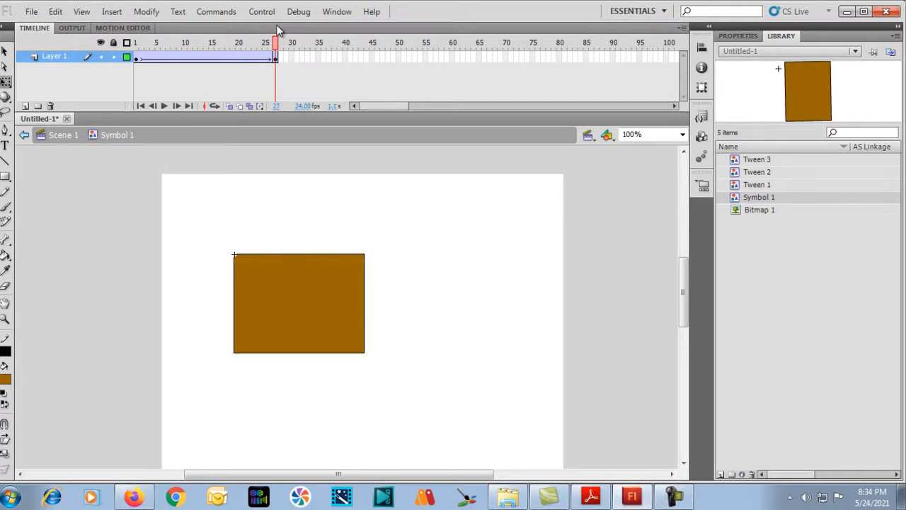
double_click(138, 190)
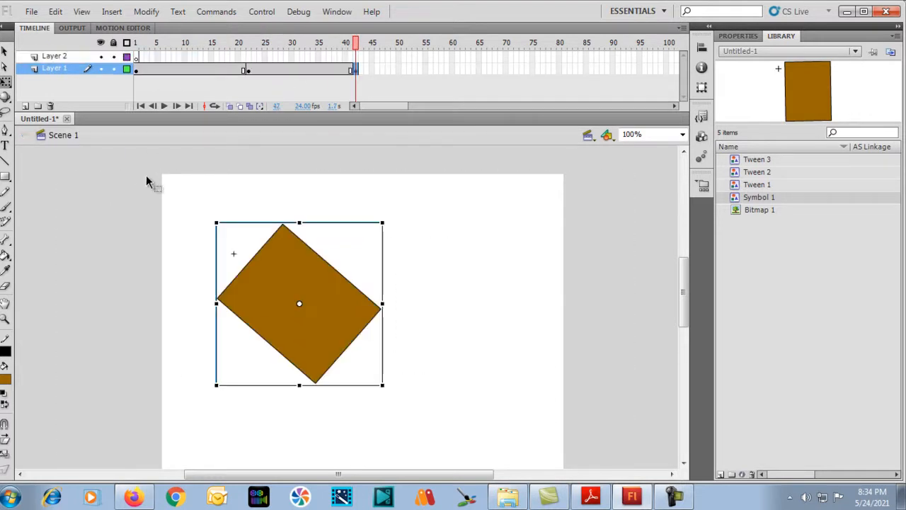
drag(356, 44, 380, 70)
double_click(291, 263)
drag(211, 43, 139, 58)
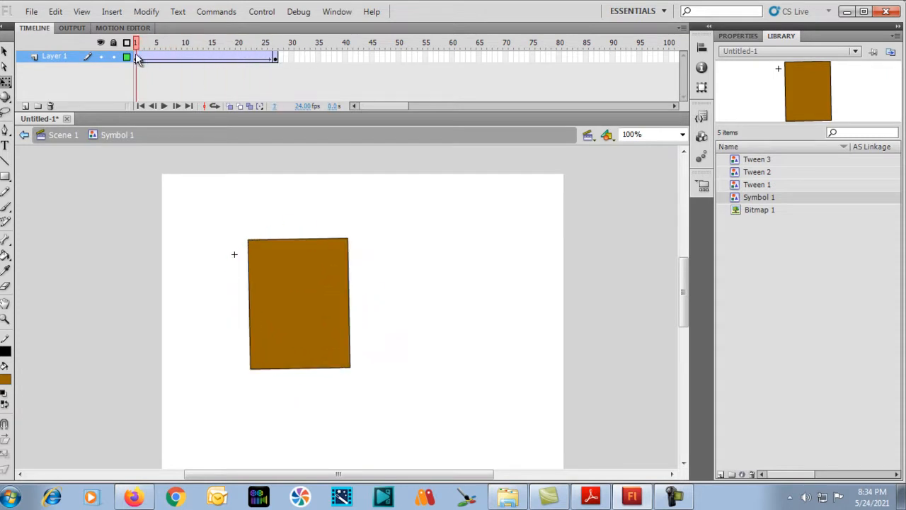
double_click(102, 178)
Step: Delete the Symbol 1 instance at frame 42 and remove Layer 1 from the Scene 1 timeline
click(586, 268)
click(280, 284)
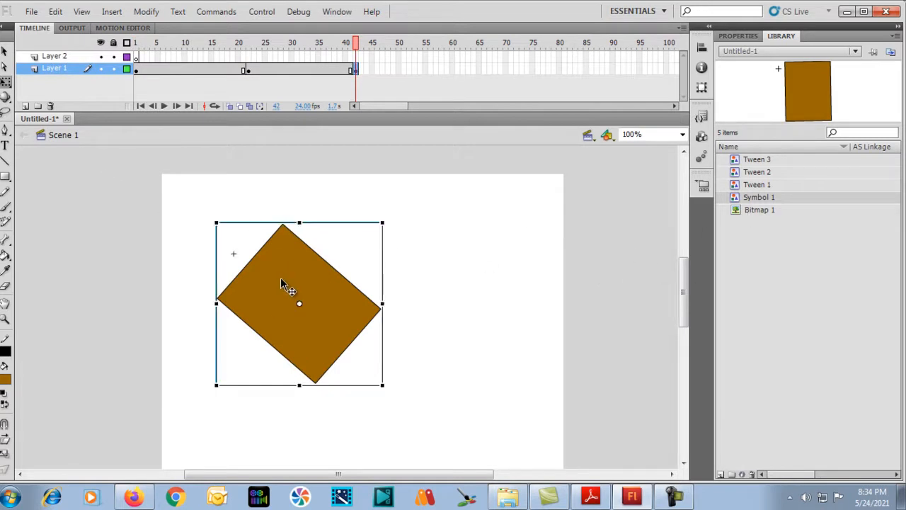
key(Delete)
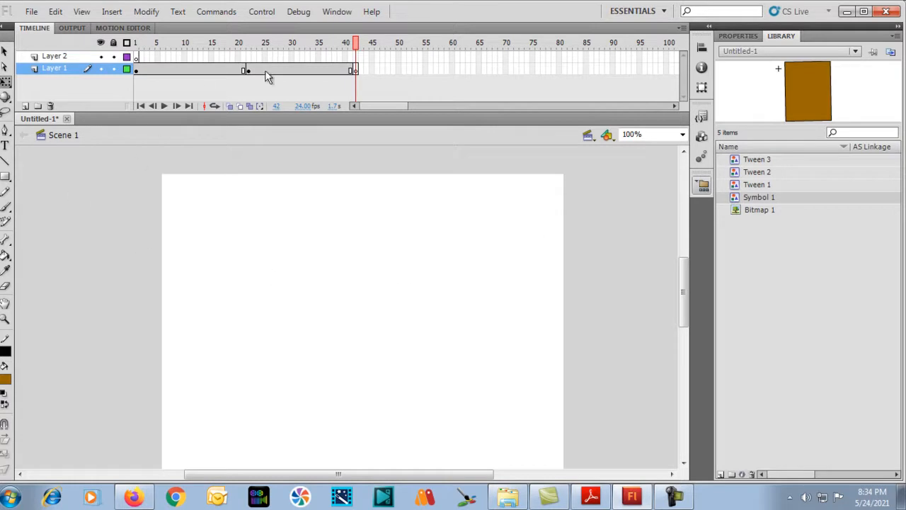
click(249, 70)
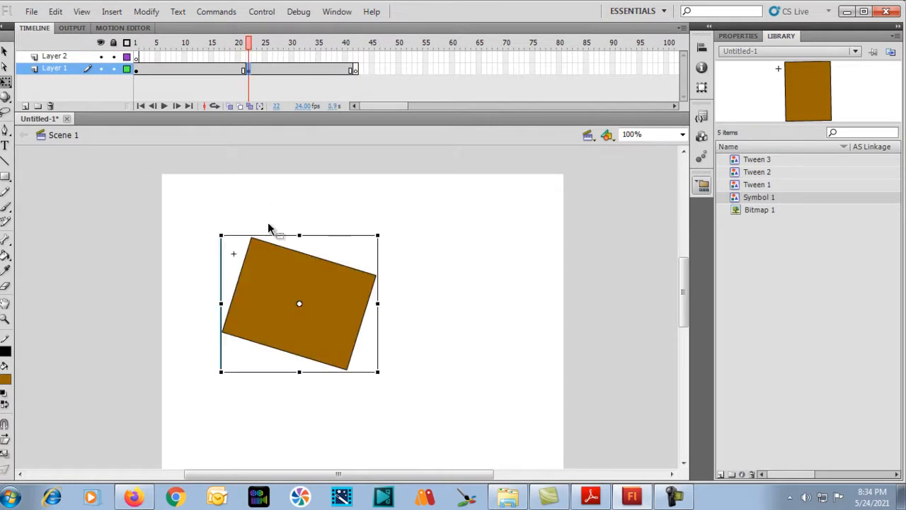
click(50, 106)
Step: Draw a large brown rectangle with a black outline in the middle of the stage on Layer 2
click(5, 177)
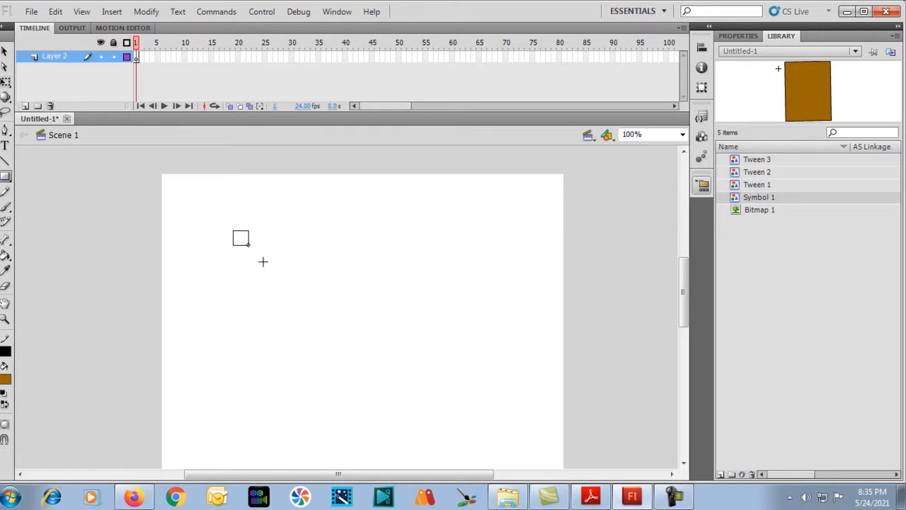
drag(233, 230, 471, 380)
click(5, 51)
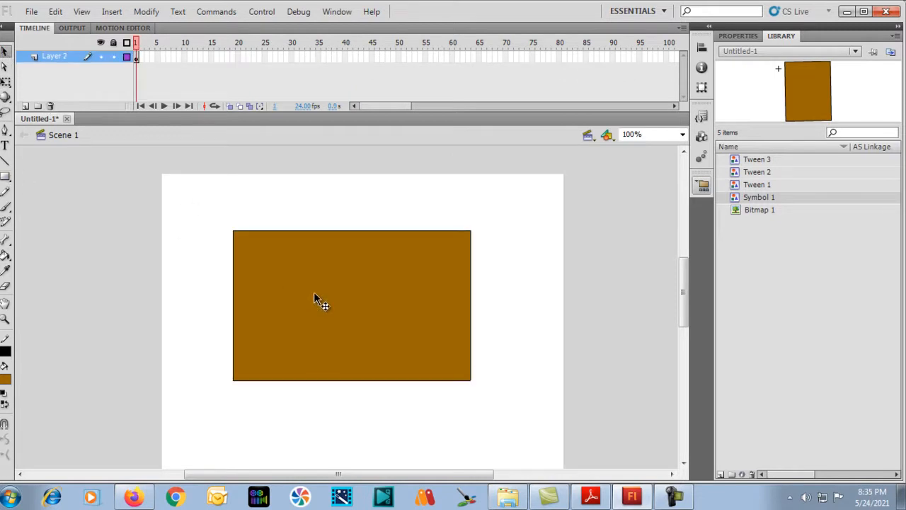
Step: Convert the rectangle's fill and outline to a Movie Clip symbol named Symbol 2
double_click(314, 296)
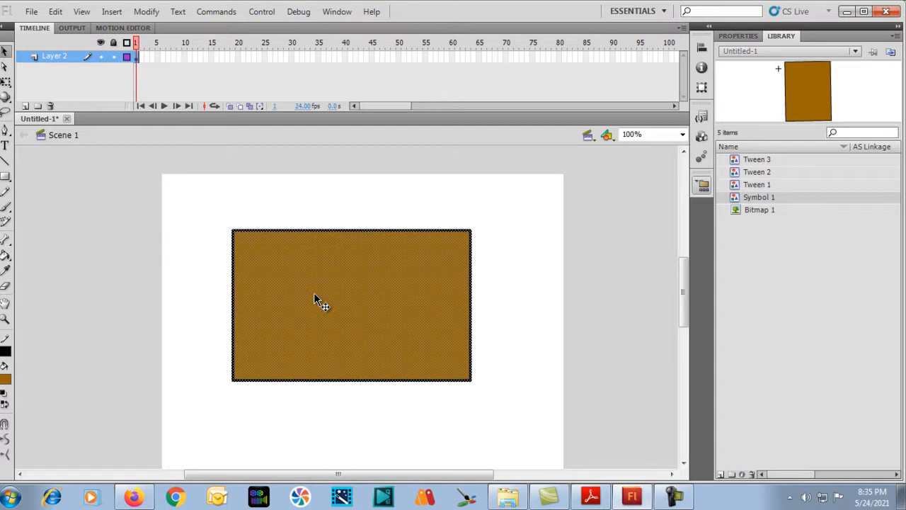
key(F8)
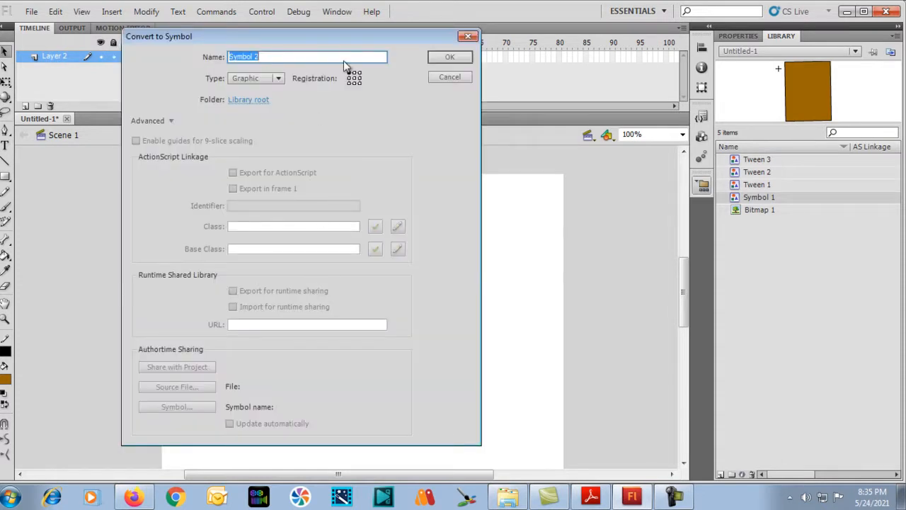
click(275, 78)
click(260, 94)
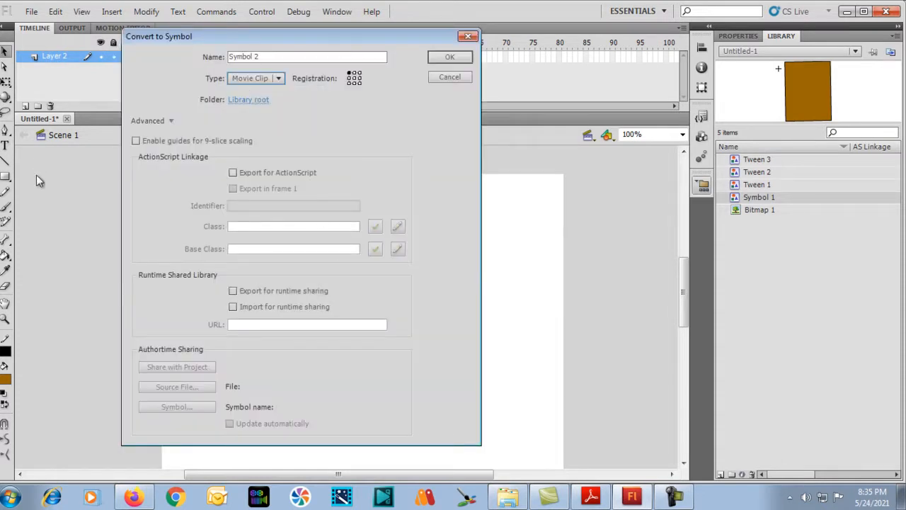
click(450, 58)
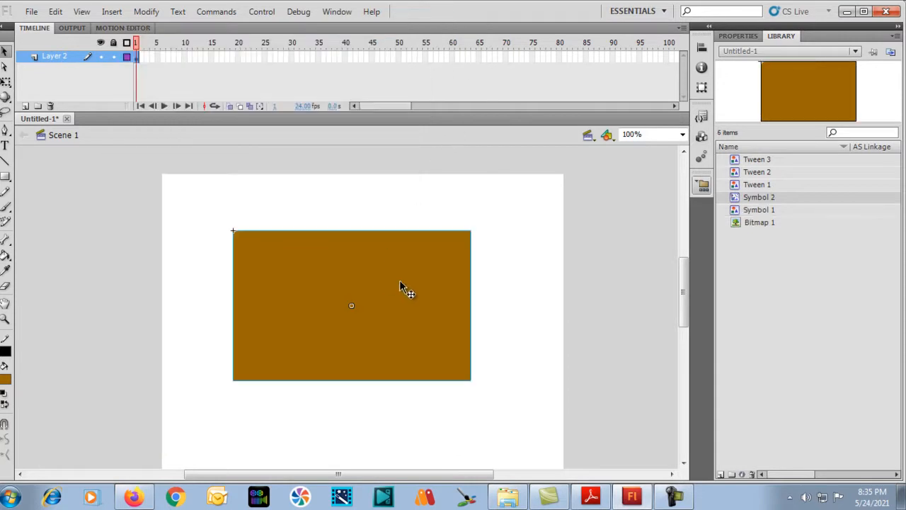
Step: Rename Symbol 2 in the library as react
click(751, 208)
click(755, 200)
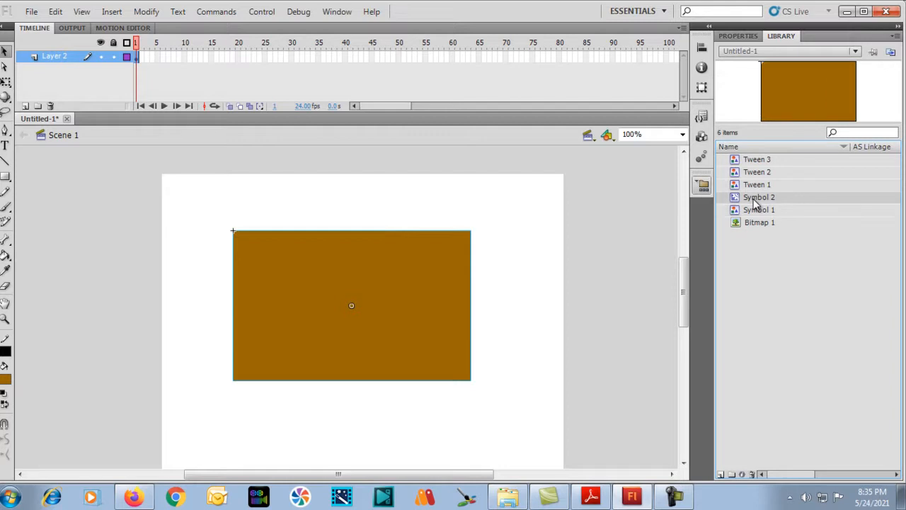
double_click(755, 201)
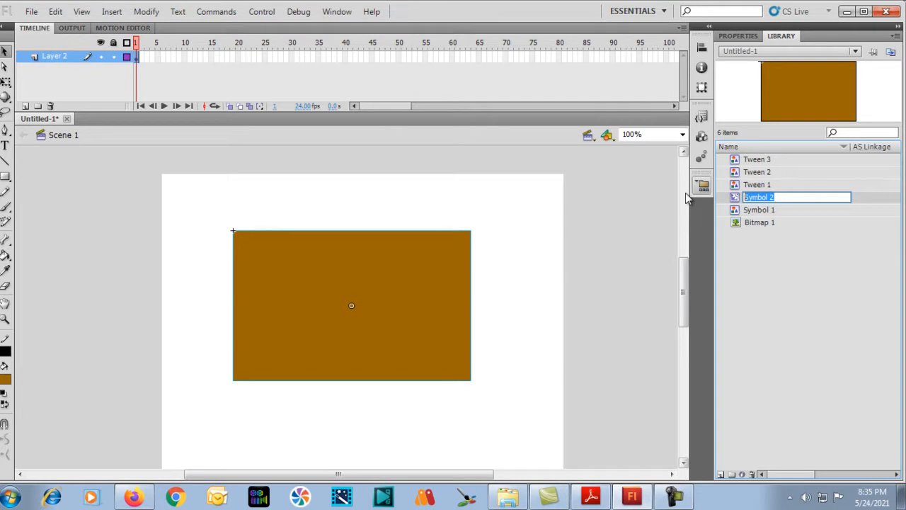
text(react)
click(761, 295)
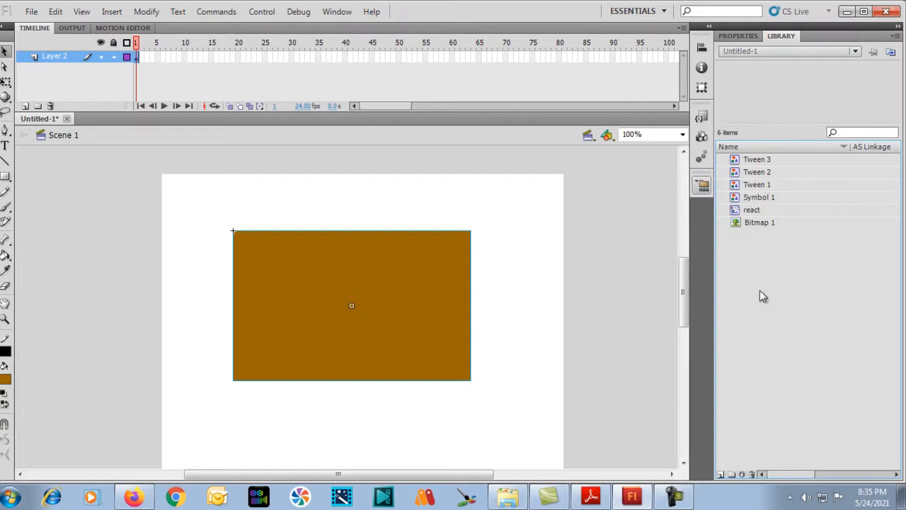
click(752, 209)
Step: Reposition the react instance near the middle of the stage and open it for editing in place
drag(326, 274, 389, 322)
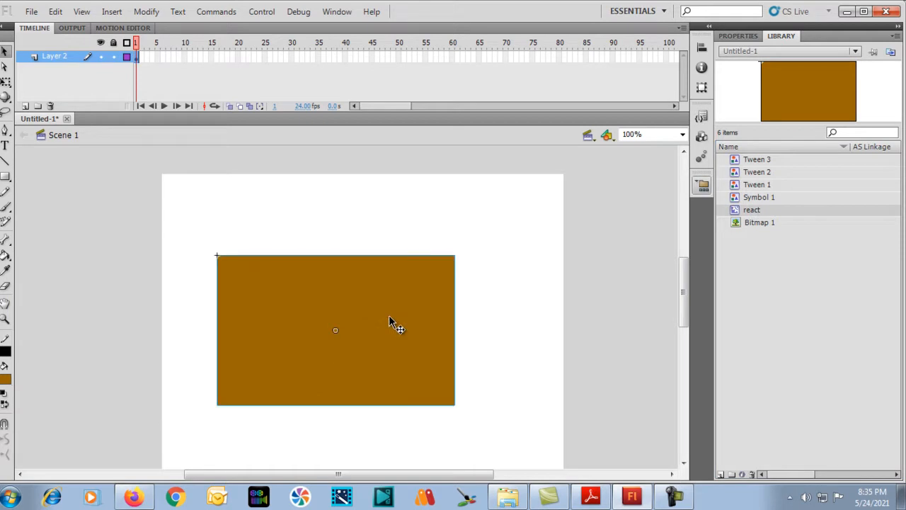
drag(331, 320, 360, 295)
double_click(360, 295)
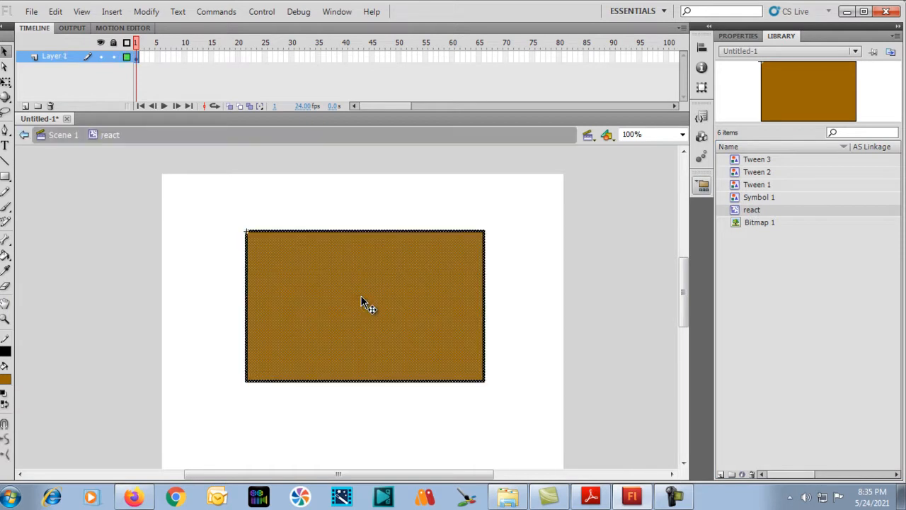
click(201, 255)
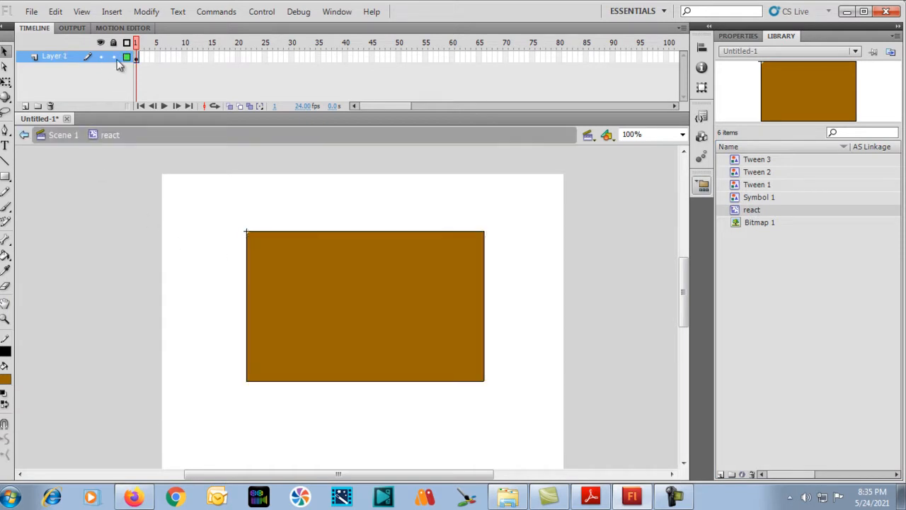
Step: Insert a keyframe at frame 25 on the react clip's Layer 1 and return to frame 1
click(264, 57)
key(F6)
drag(263, 44, 136, 45)
Step: Shrink the rectangle's fill in frame 1 to about 157 by 100 px and delete its outline
click(331, 238)
click(5, 81)
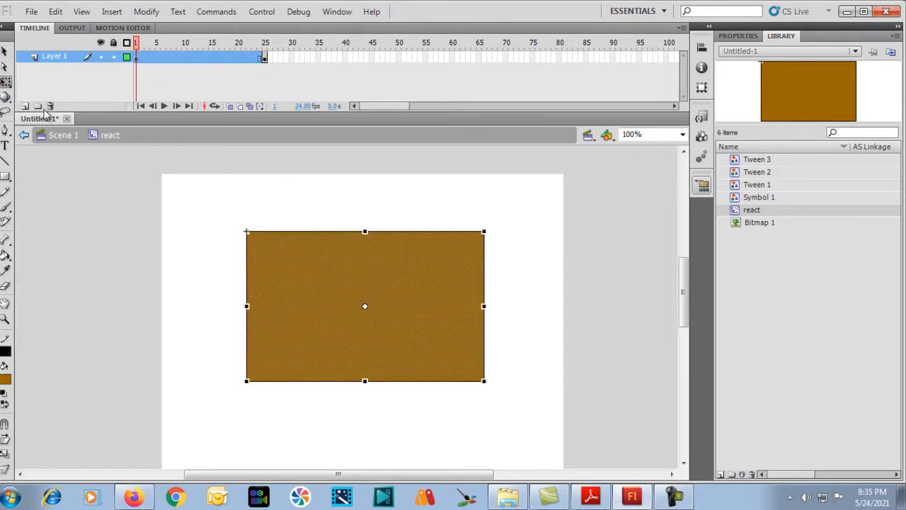
drag(485, 231, 351, 315)
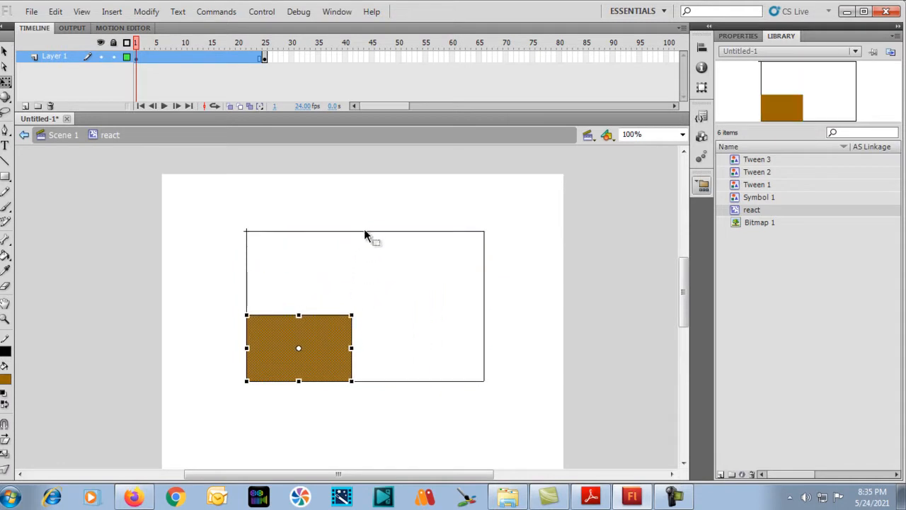
click(364, 231)
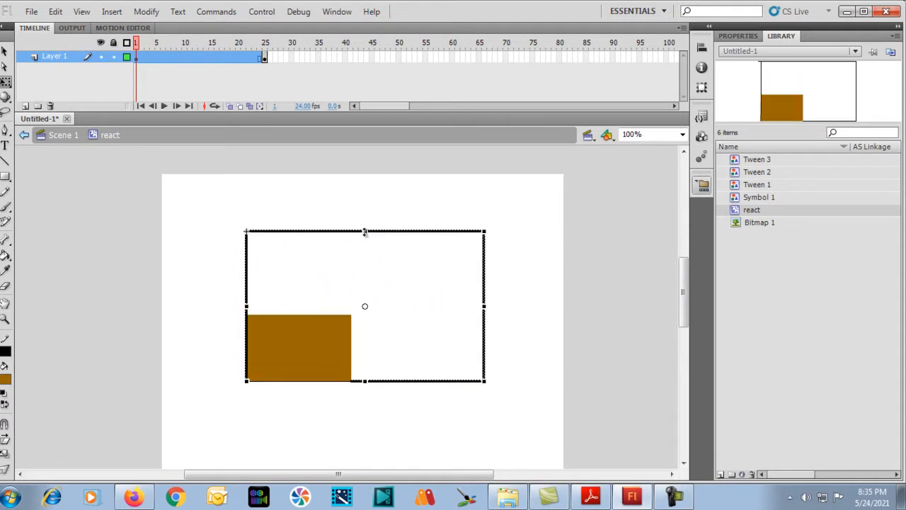
click(293, 343)
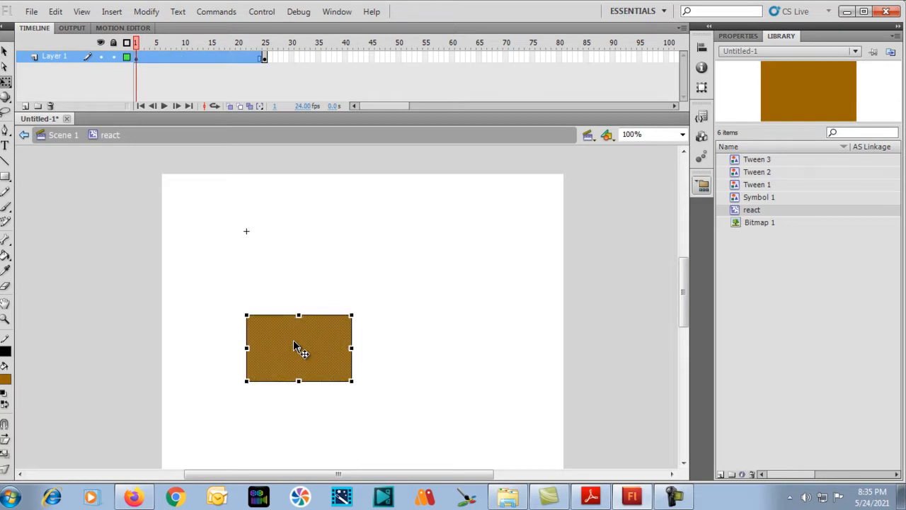
Step: Create a classic tween between frames 1 and 25 on the react clip's Layer 1
click(137, 59)
drag(137, 59, 267, 60)
right_click(137, 57)
click(151, 92)
Step: Apply an Alpha color effect to the rectangle in frame 1 and lower it until the rectangle is fully transparent
click(702, 47)
click(384, 328)
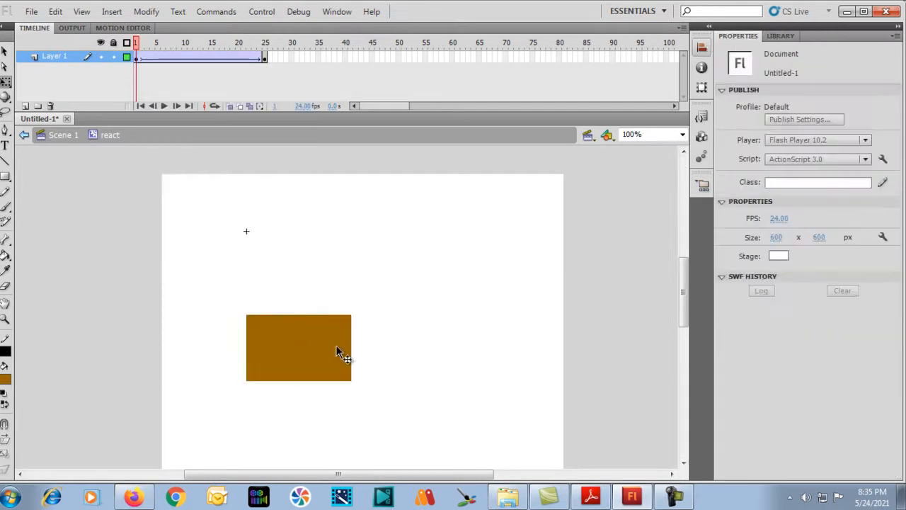
click(325, 349)
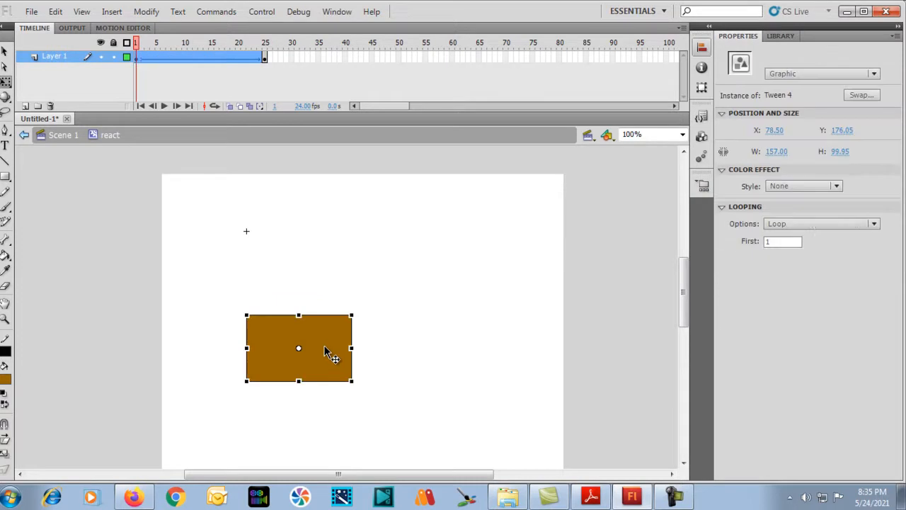
click(828, 186)
click(798, 260)
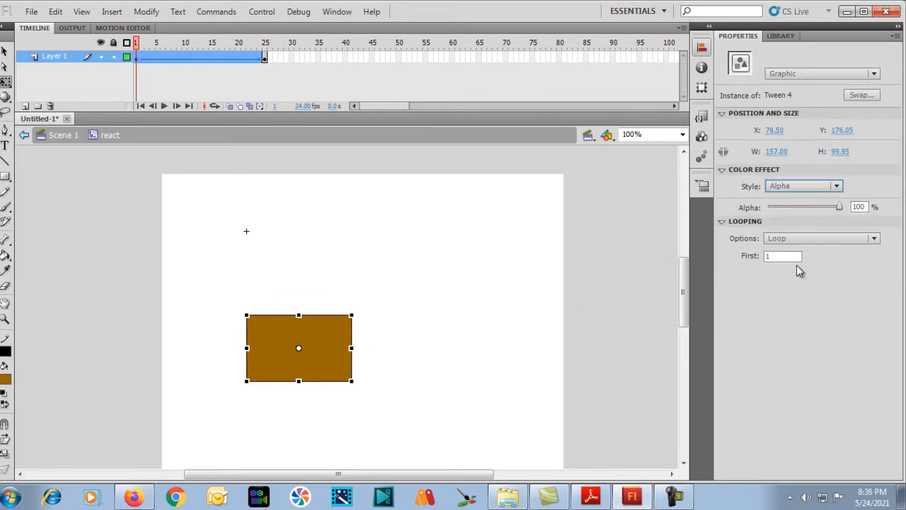
drag(840, 208, 768, 207)
Step: Enlarge the rectangle in frame 25 of the react clip to about 443 by 282 px and deselect it
click(141, 57)
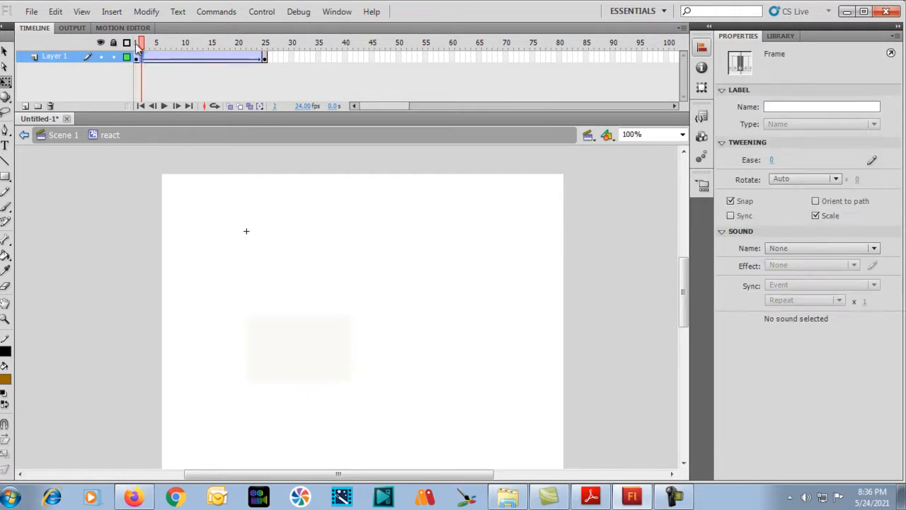
drag(138, 42, 267, 47)
click(265, 58)
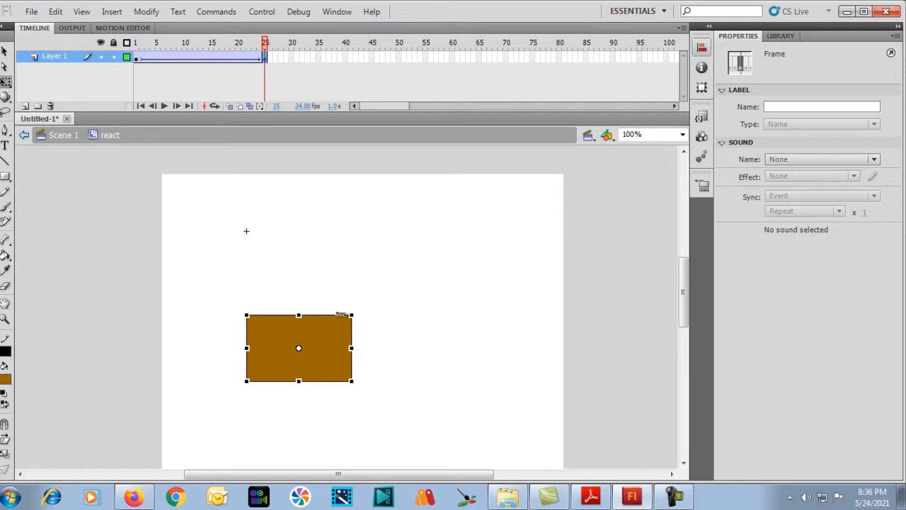
drag(352, 314, 388, 309)
mouse_move(272, 45)
mouse_down()
mouse_move(69, 81)
mouse_move(202, 57)
mouse_move(279, 58)
mouse_move(139, 67)
mouse_move(254, 65)
mouse_move(268, 47)
mouse_up()
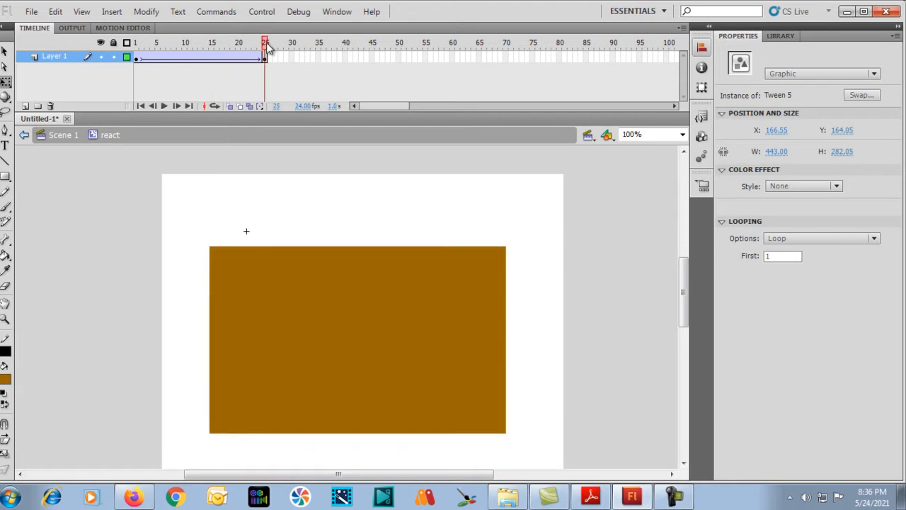
drag(268, 47, 344, 66)
click(344, 67)
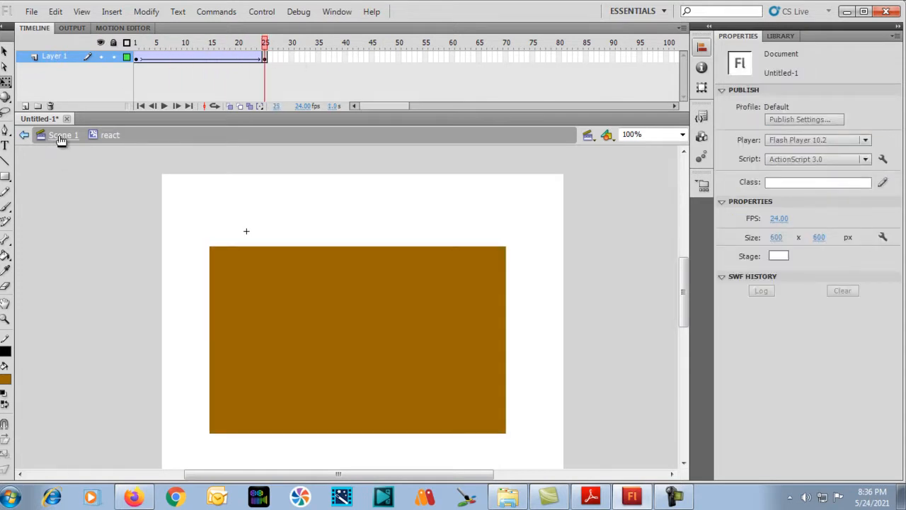
Step: Leave the react clip for Scene 1, switch to the Selection tool and show the library
click(62, 136)
click(5, 54)
click(780, 36)
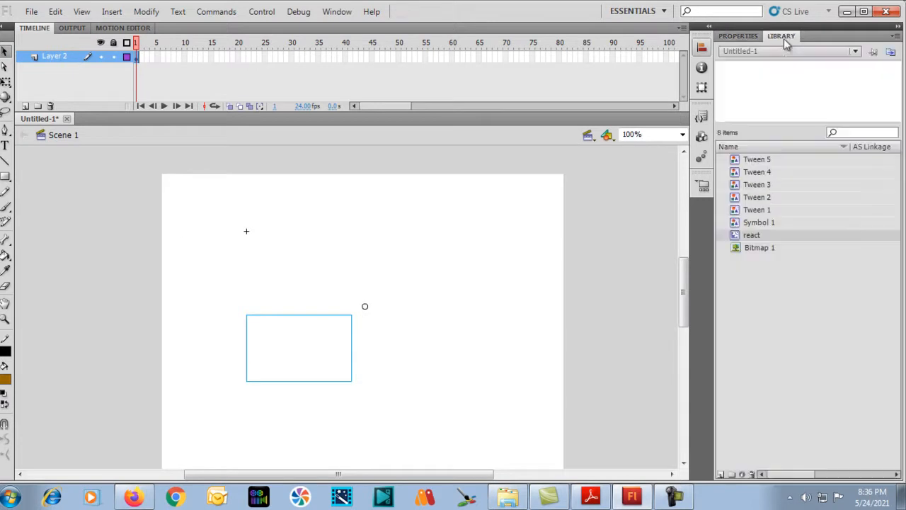
Step: Examine the library previews of Tween 1 to Tween 5, Symbol 1 and react to compare their contents
click(768, 209)
click(764, 195)
click(755, 160)
click(746, 172)
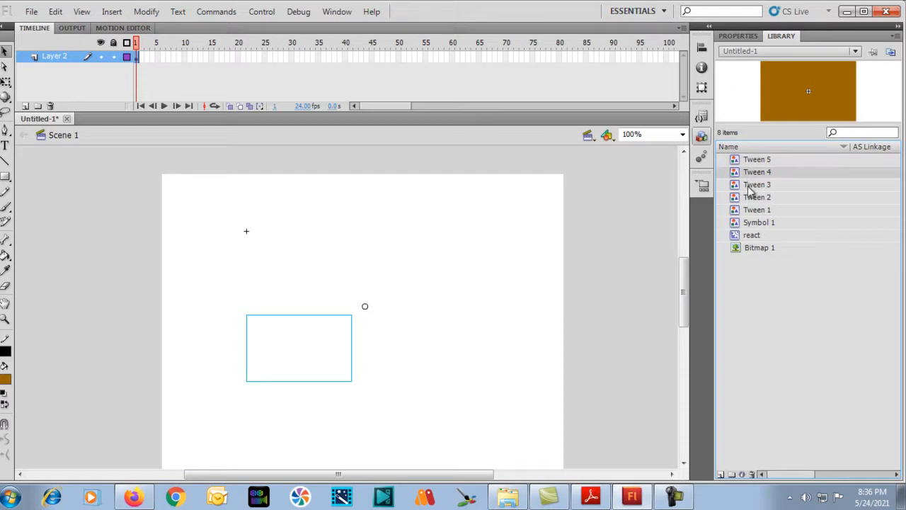
click(748, 186)
click(747, 197)
click(746, 211)
click(750, 198)
click(751, 183)
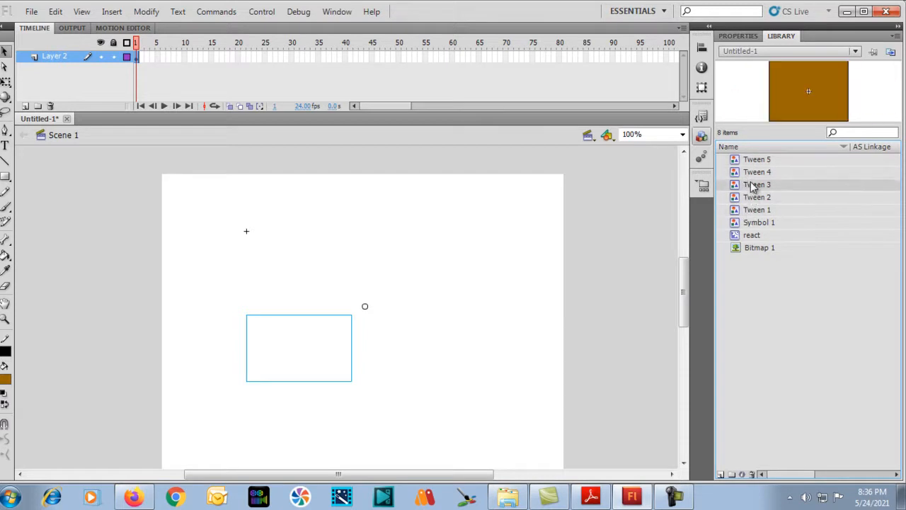
click(752, 160)
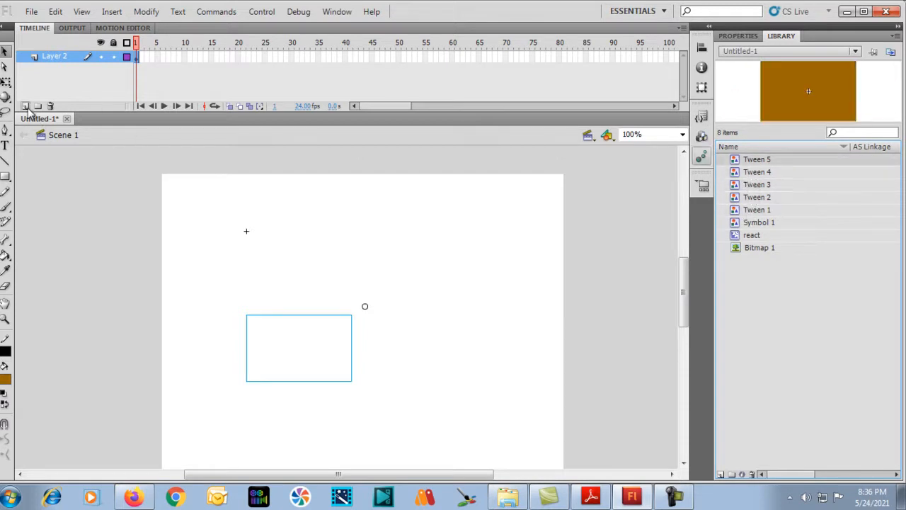
click(196, 254)
click(289, 344)
click(748, 197)
click(752, 211)
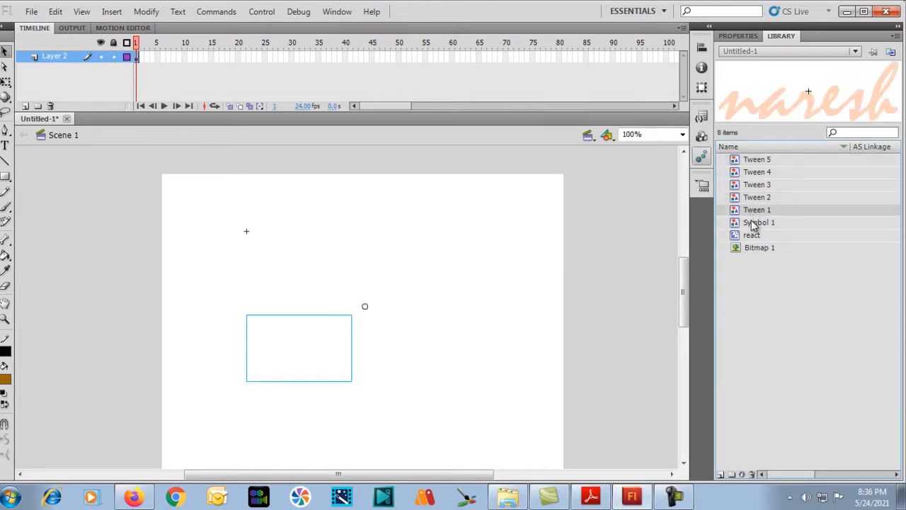
click(751, 223)
click(749, 237)
click(751, 224)
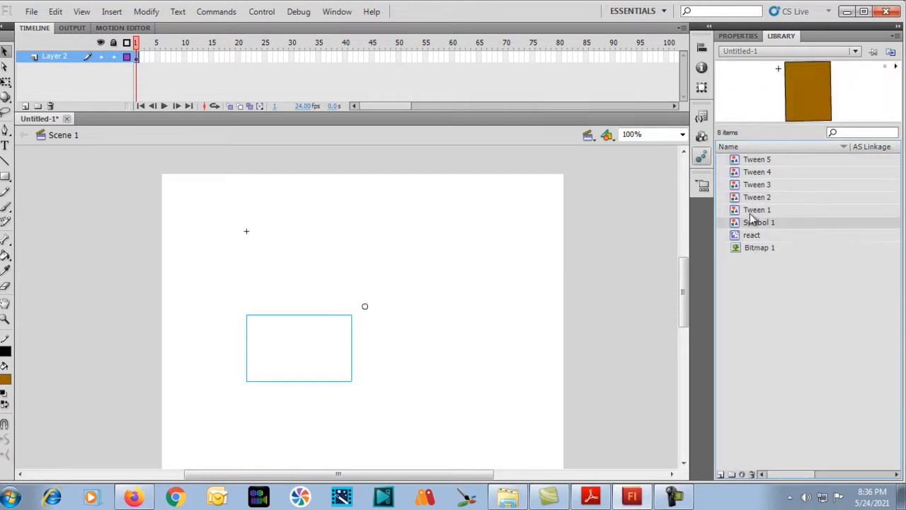
click(751, 211)
click(752, 199)
click(753, 174)
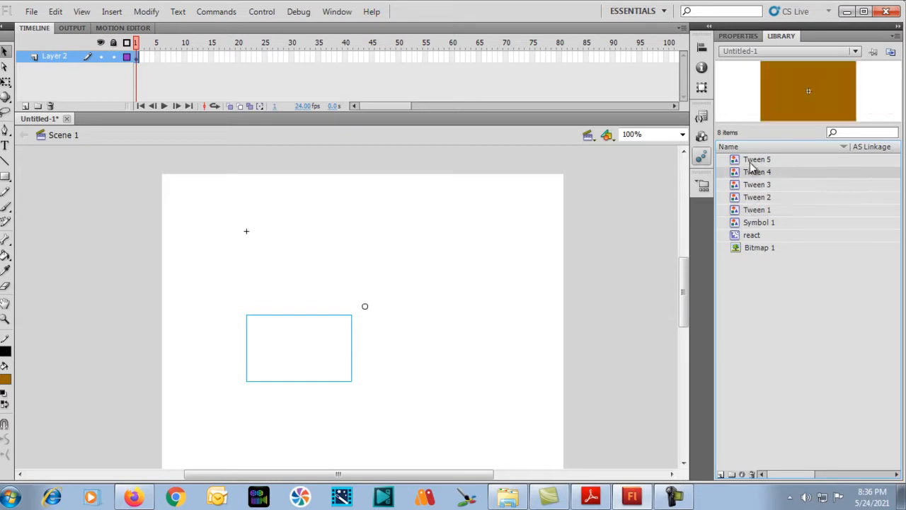
click(749, 161)
click(749, 185)
click(751, 198)
click(749, 220)
click(754, 211)
double_click(753, 211)
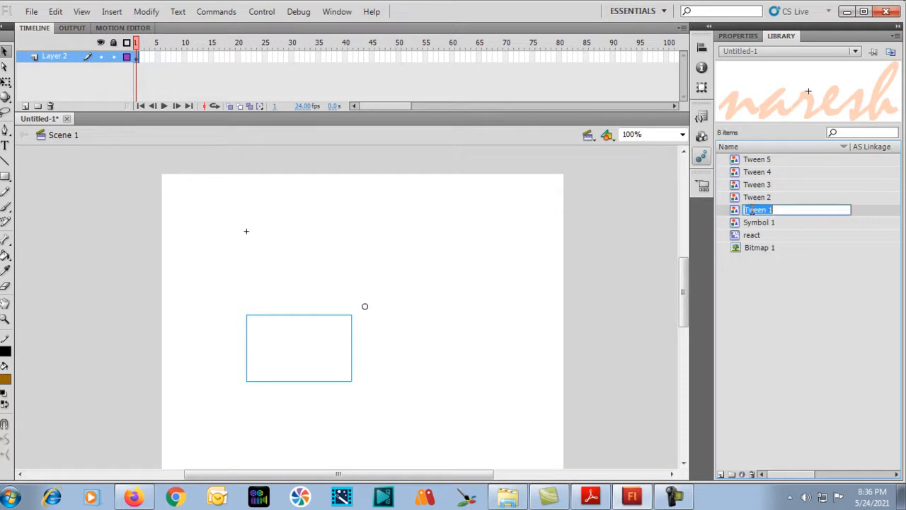
click(700, 231)
Step: Place a Tween 1 instance in the upper middle of the stage, edit it in place and delete its lettering
click(762, 210)
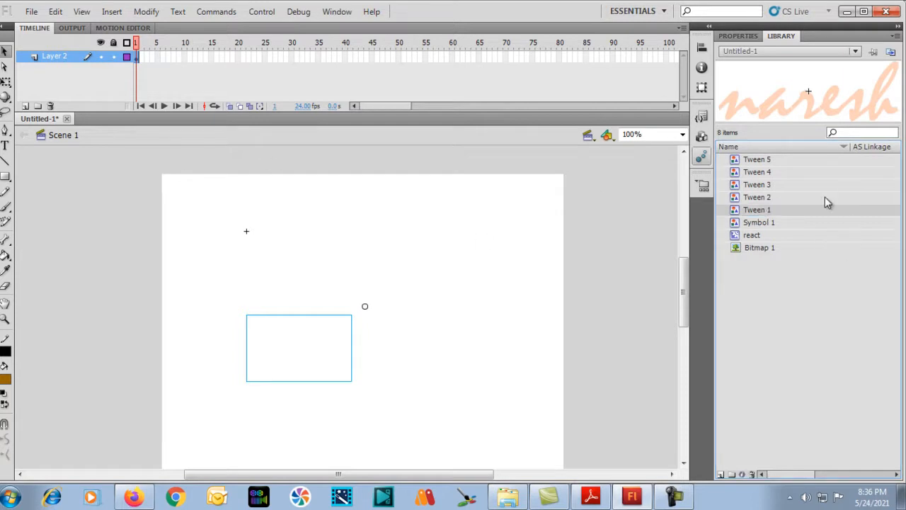
drag(770, 210, 335, 249)
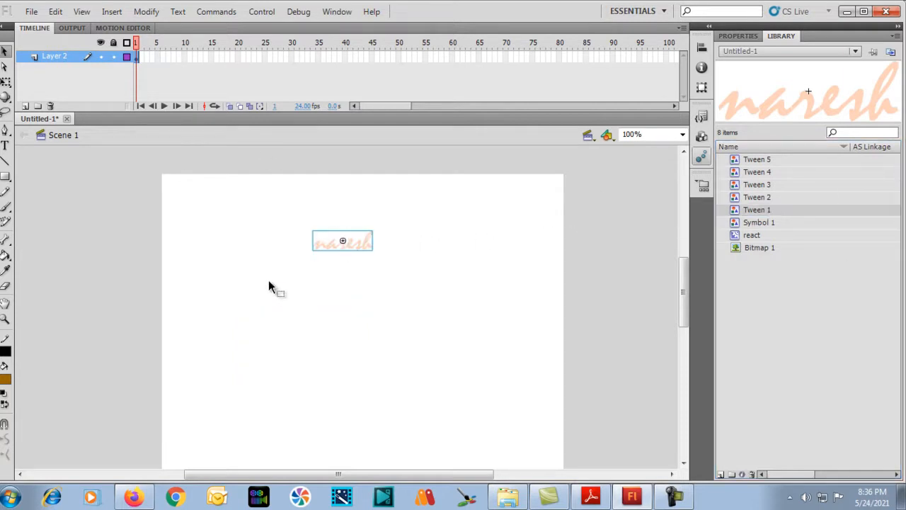
double_click(351, 245)
double_click(351, 244)
click(262, 266)
drag(250, 201, 410, 275)
key(Delete)
Step: Compare the library previews of Tween 2, Tween 3 and Tween 1, and return to Scene 1
double_click(358, 296)
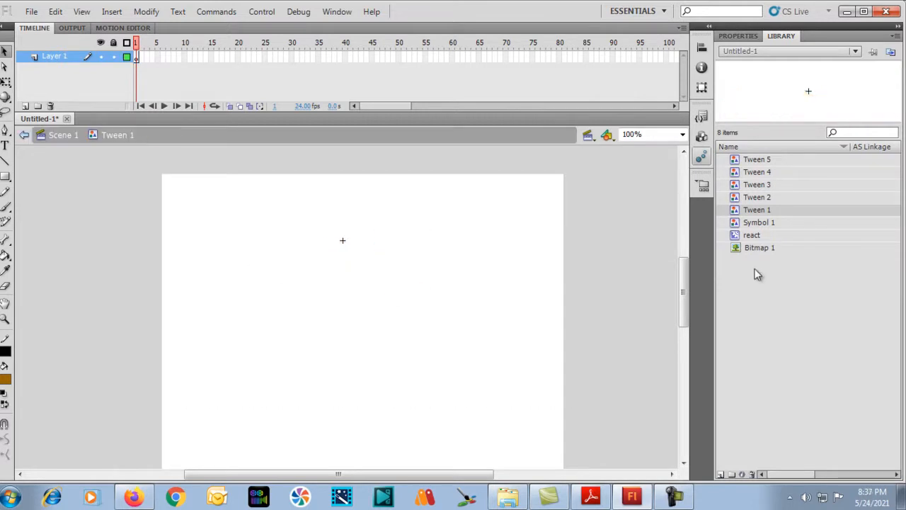
click(763, 198)
click(766, 186)
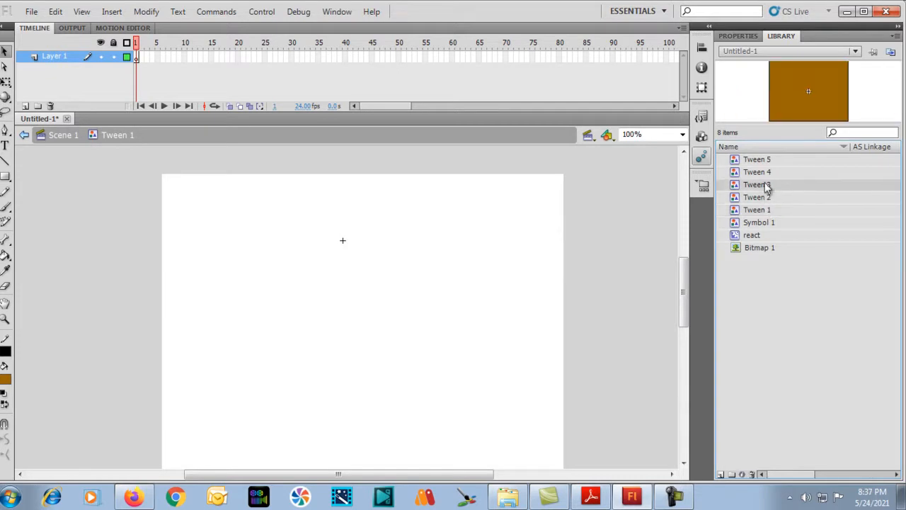
click(762, 210)
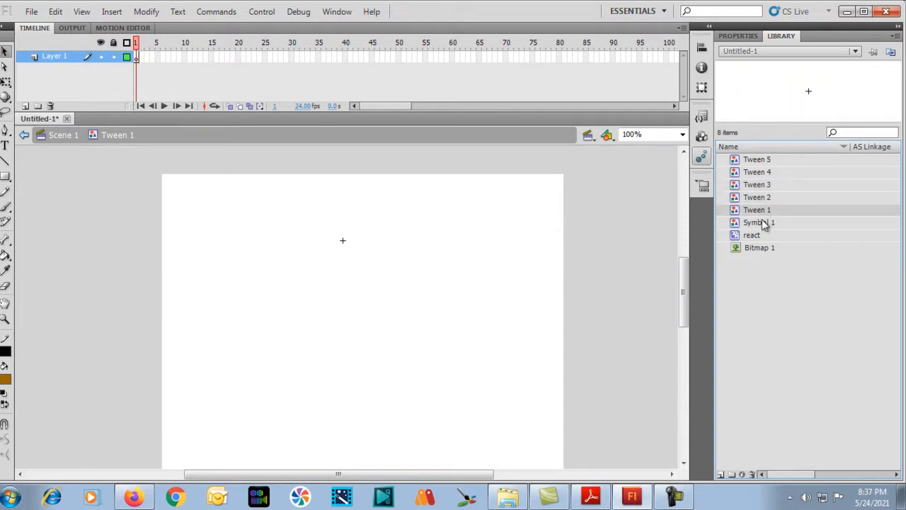
double_click(465, 216)
click(461, 213)
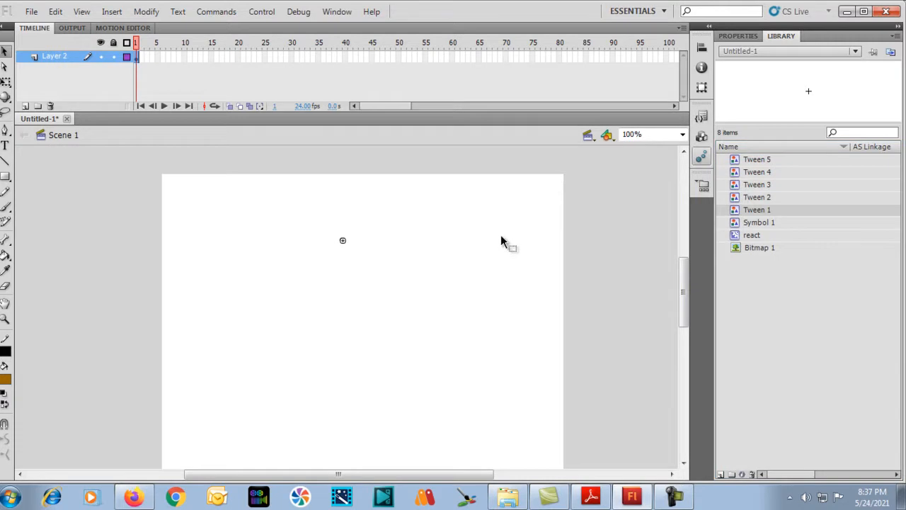
Step: Copy the Tween 2 symbol from the library and paste it into a new 550 by 400 px ActionScript 3.0 document
click(768, 199)
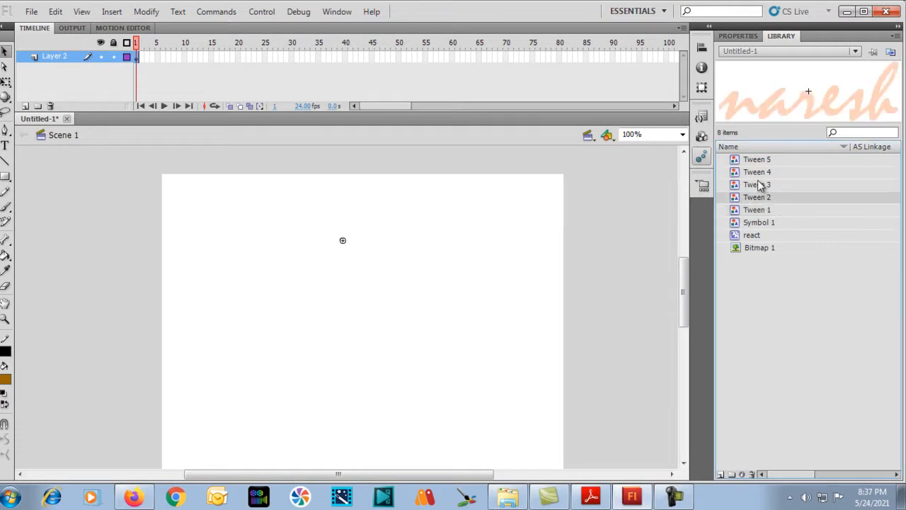
click(760, 185)
click(757, 169)
click(760, 197)
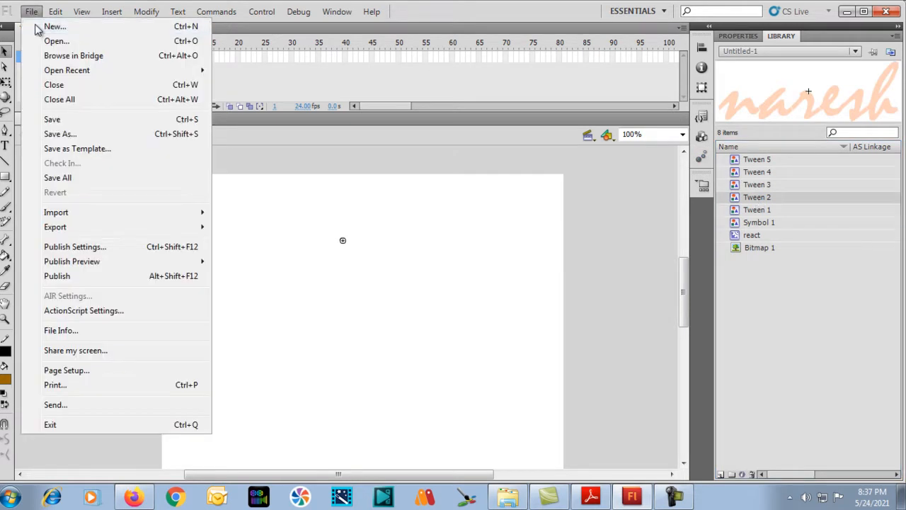
click(55, 27)
click(610, 393)
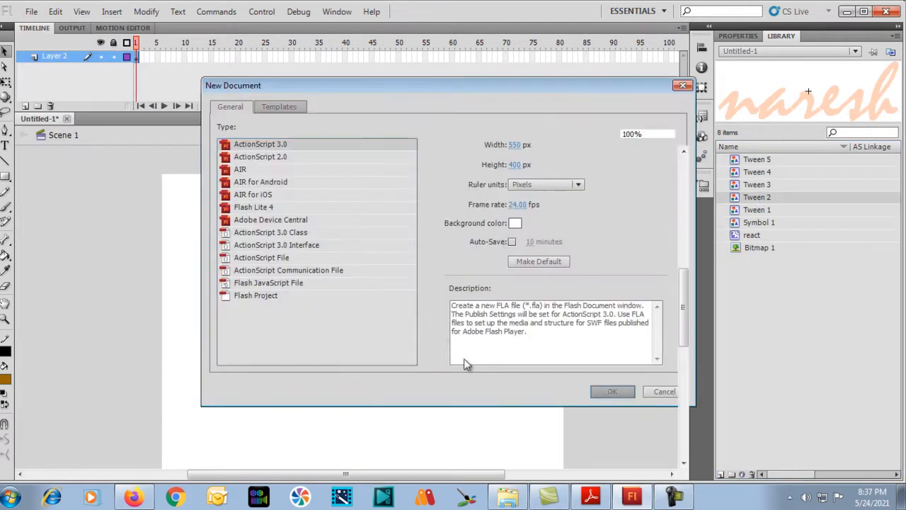
key(ctrl+v)
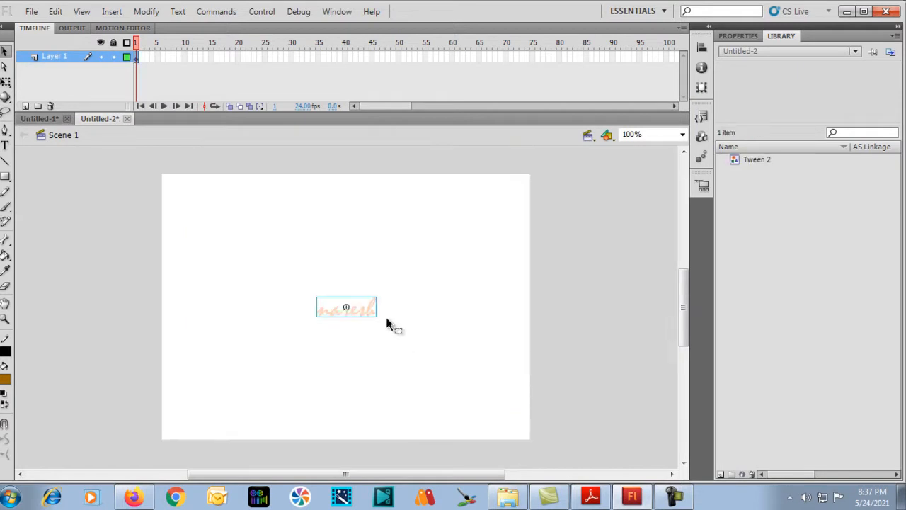
Step: Break apart the pasted instance into plain shapes and delete the Tween 2 symbol from the new document's library
click(386, 320)
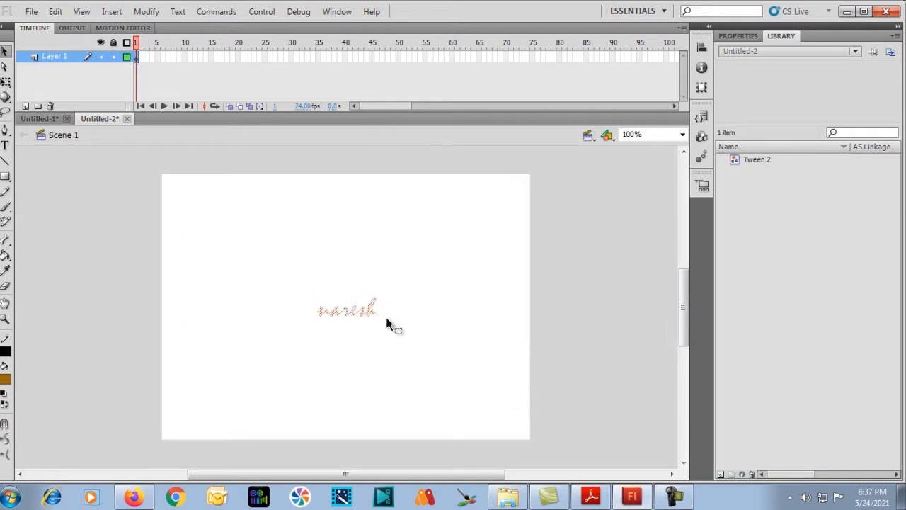
drag(275, 267, 478, 372)
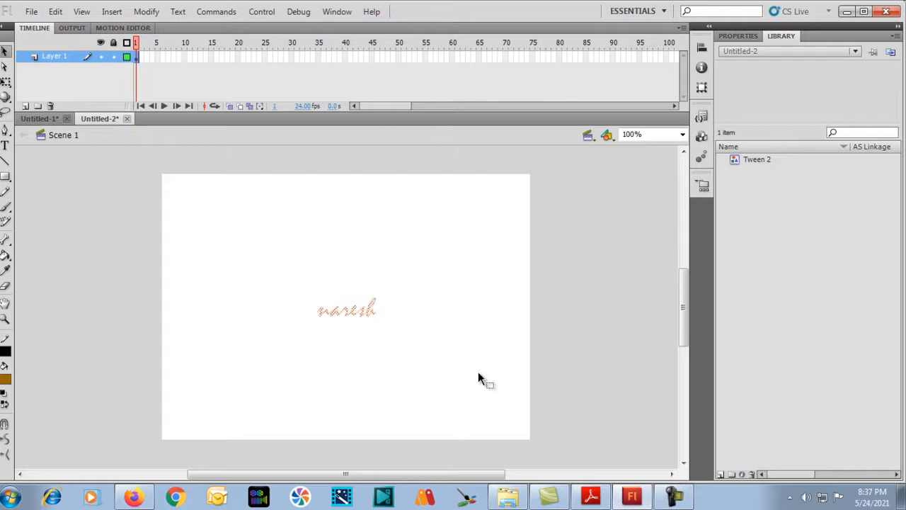
click(753, 166)
key(Delete)
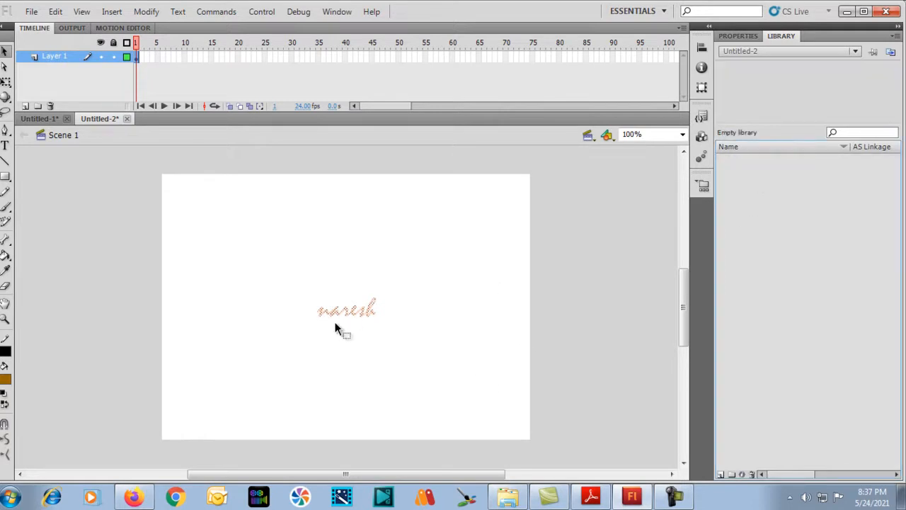
Step: Convert the lettering shapes to a Movie Clip symbol named Symbol 1 and move it to the stage's upper-left area
drag(290, 271, 473, 378)
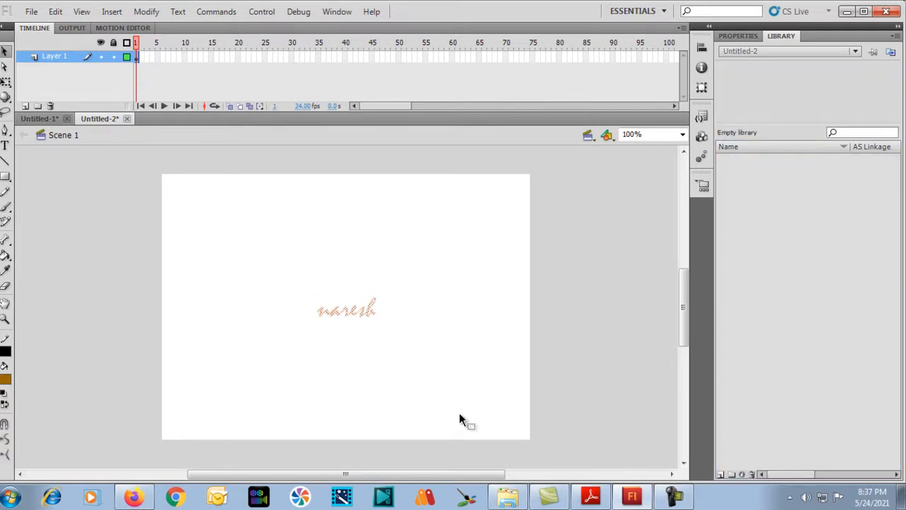
drag(245, 253, 526, 388)
key(F8)
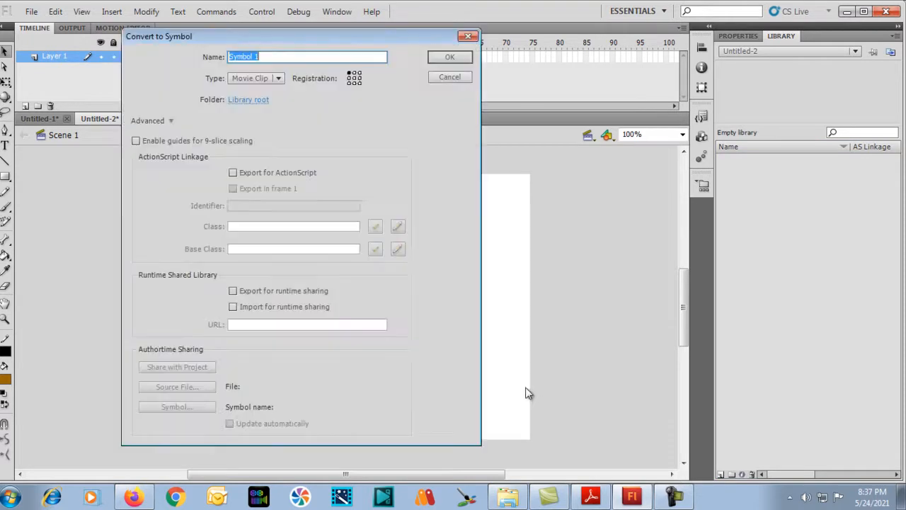
click(466, 60)
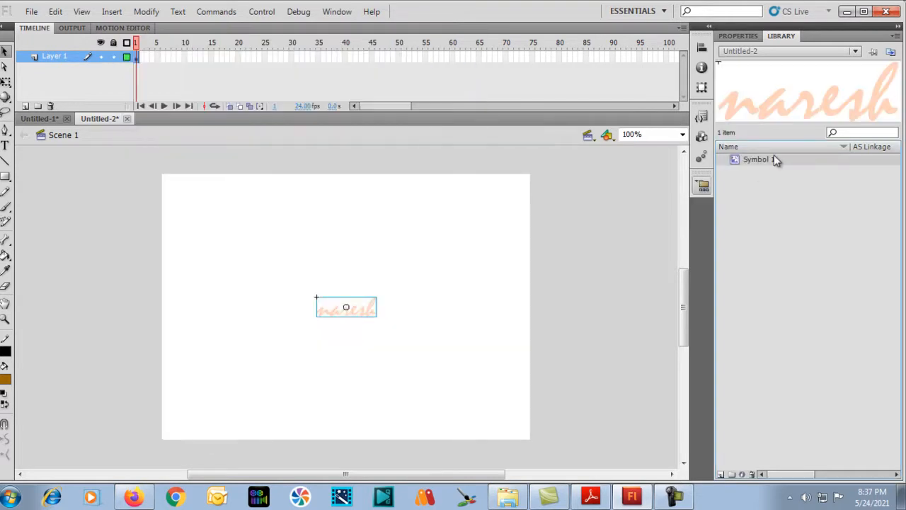
drag(340, 312, 267, 264)
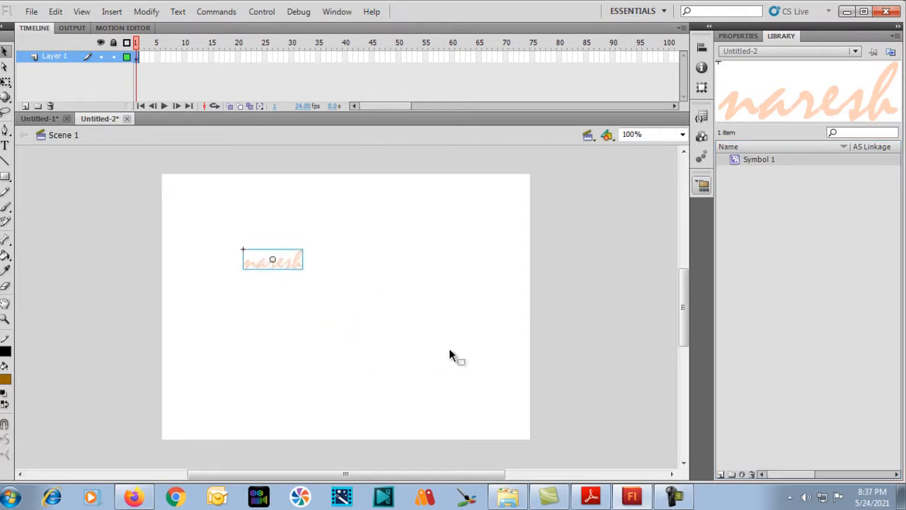
Step: Switch back to the Untitled-1 document and preview Tween 2 and Tween 4 in its library
click(39, 118)
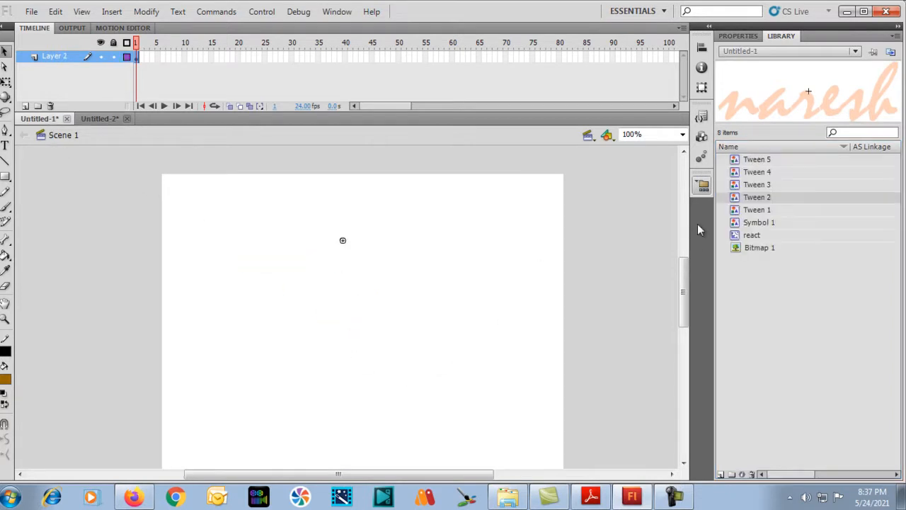
click(754, 203)
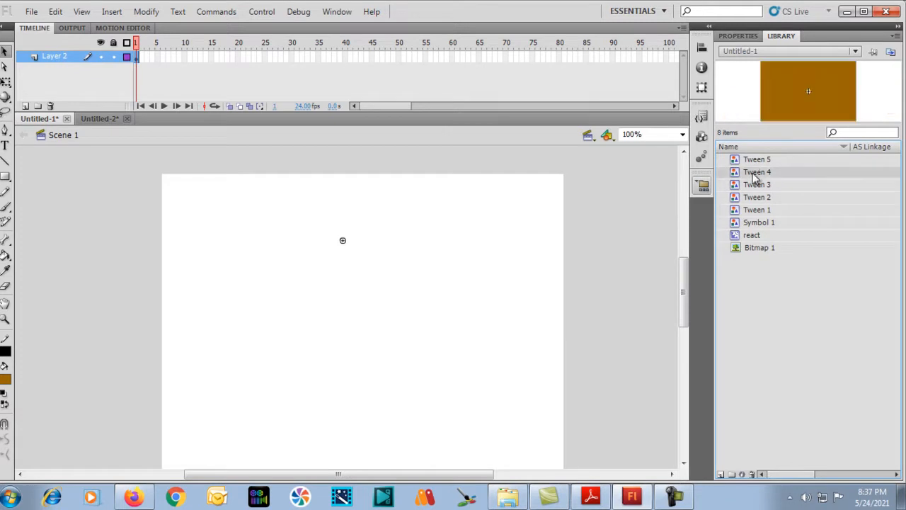
click(753, 175)
click(748, 203)
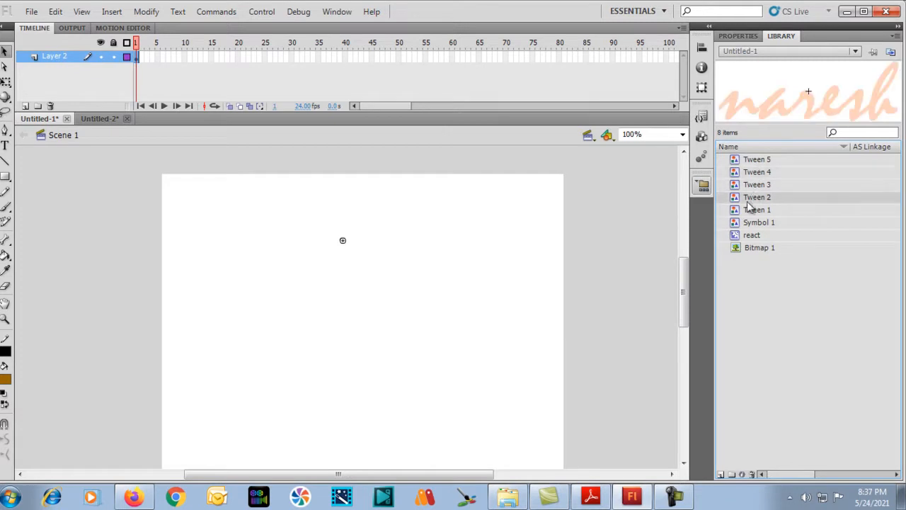
Step: Compare the Untitled-1 and Untitled-2 documents, then delete the empty leftover object from the Untitled-1 stage
click(97, 119)
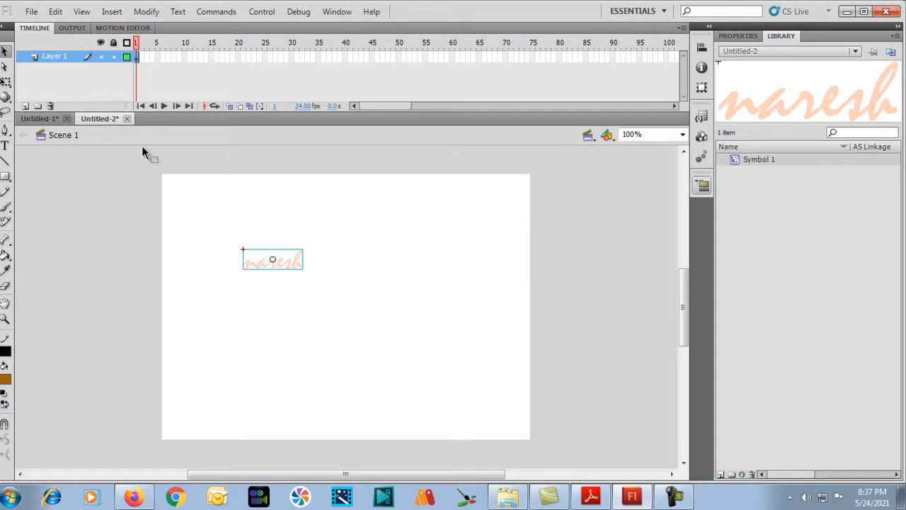
click(40, 118)
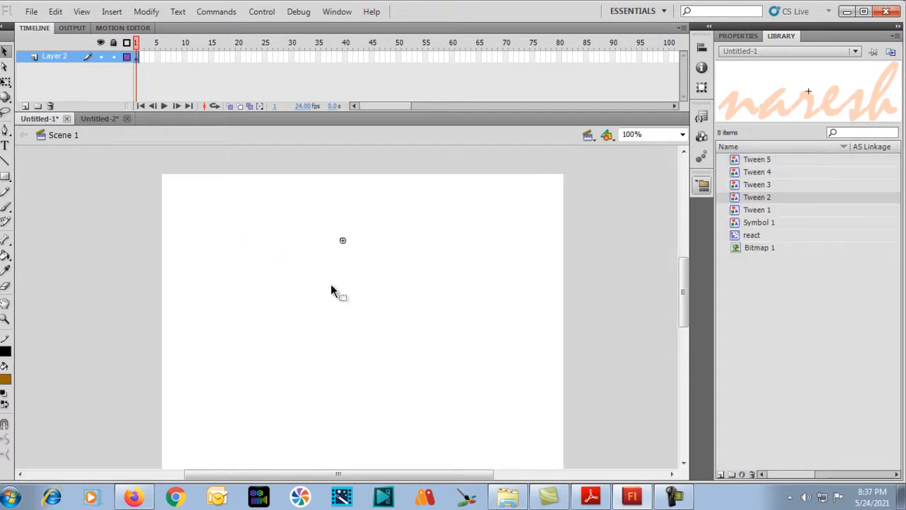
drag(262, 222, 377, 324)
key(Delete)
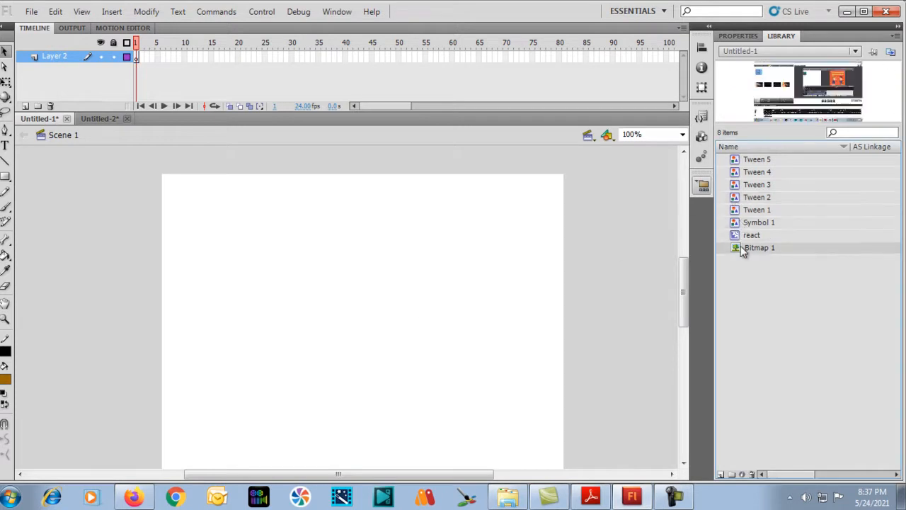
click(740, 177)
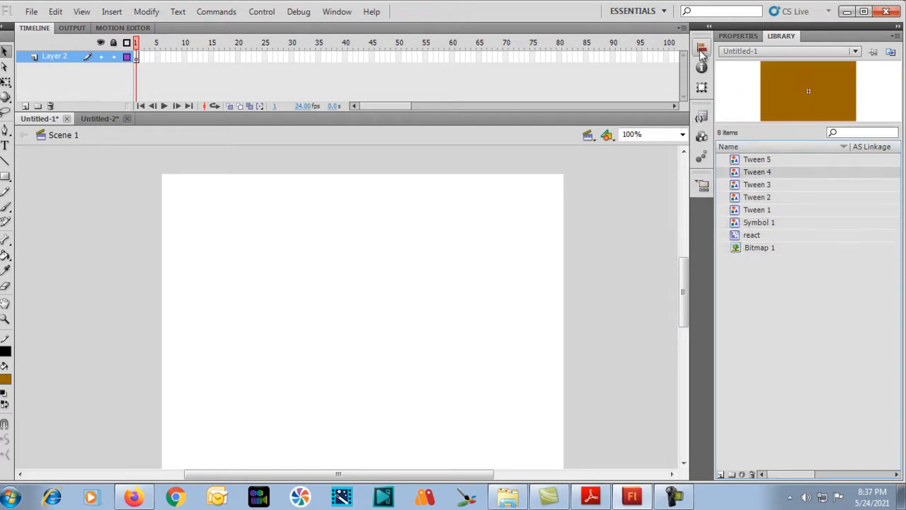
Step: Draw a brown rectangle about 195 by 184 px mid-stage and place a copy of it beside its left edge
click(5, 177)
drag(284, 261, 416, 384)
click(5, 52)
double_click(299, 313)
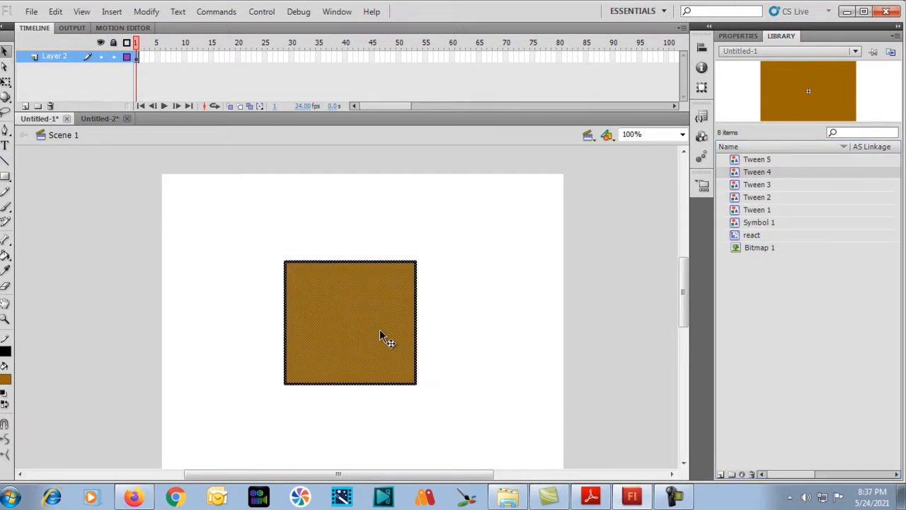
drag(376, 332, 228, 336)
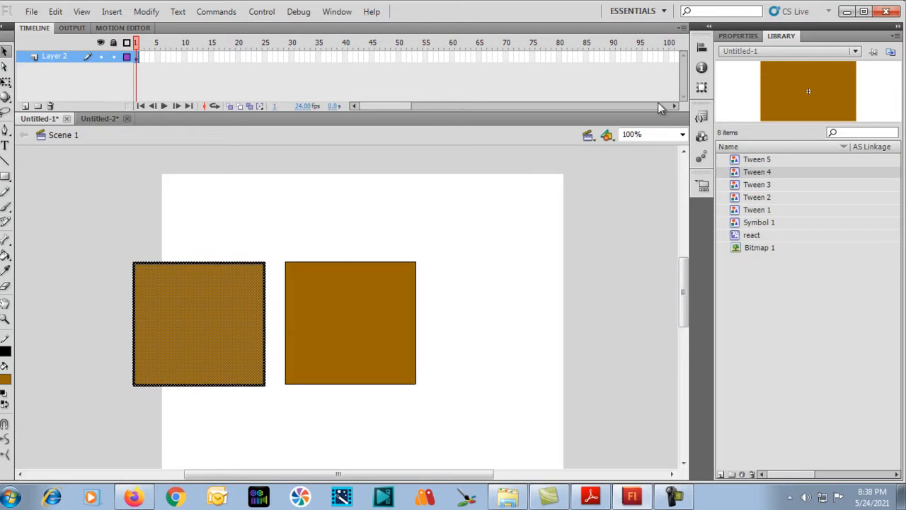
Step: Expand the collapsed panel group and examine the Transform, Info and Align options
click(710, 28)
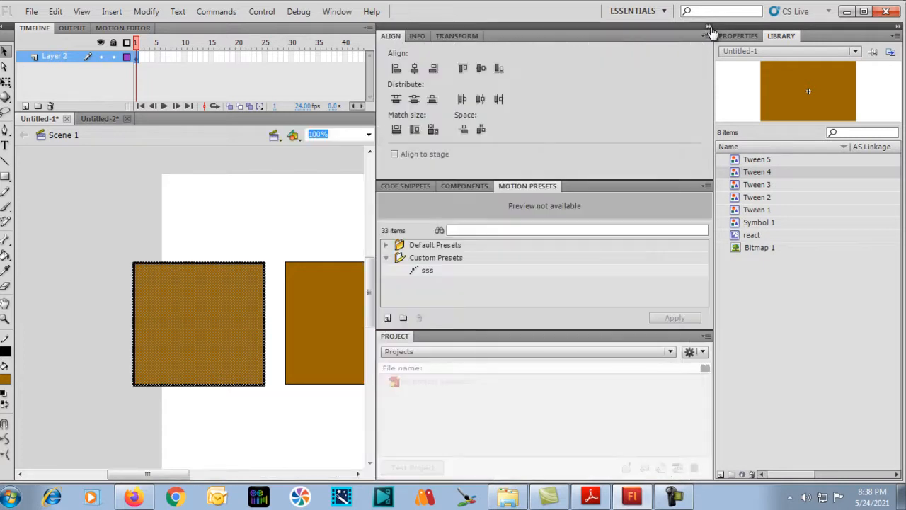
click(465, 40)
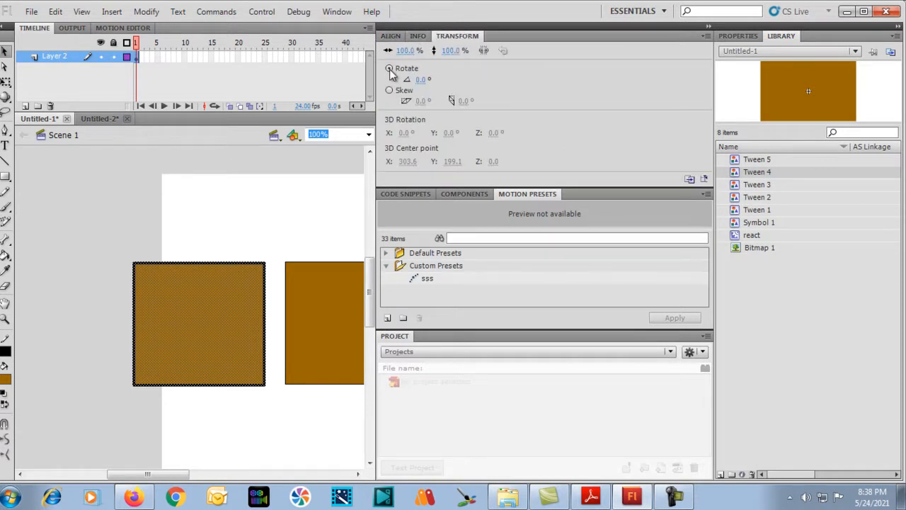
click(419, 37)
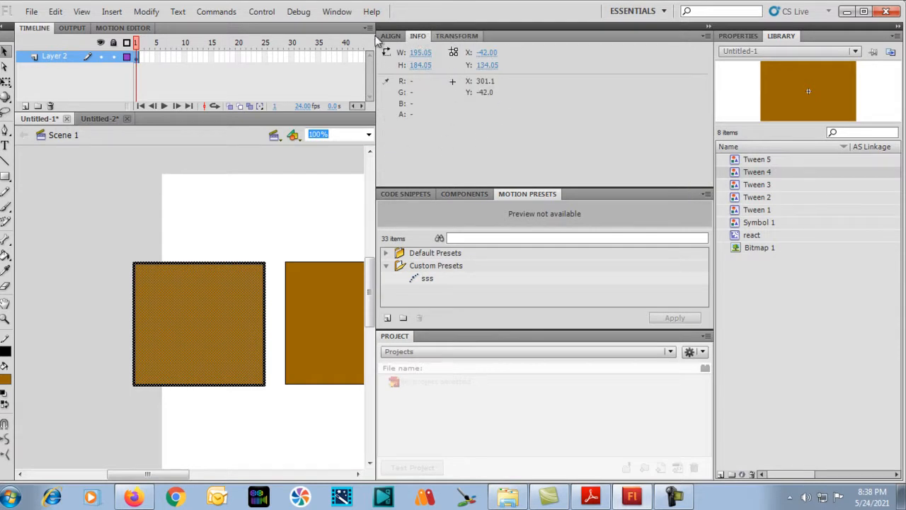
click(385, 36)
Step: Collapse the expanded panel group and detach the panels so they float over the work area
click(527, 29)
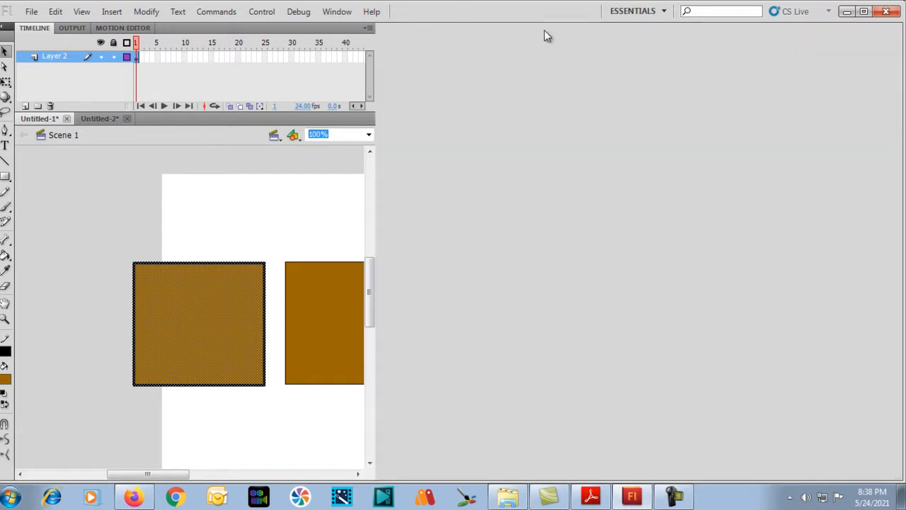
click(727, 28)
drag(520, 30, 660, 41)
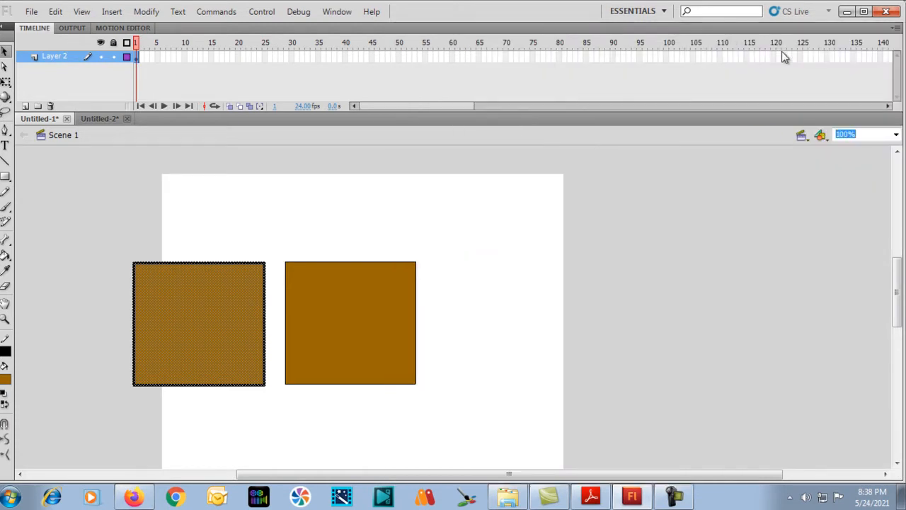
Step: Select both squares and try evening out their vertical spacing with the Align options
click(667, 73)
click(197, 190)
drag(74, 220, 466, 418)
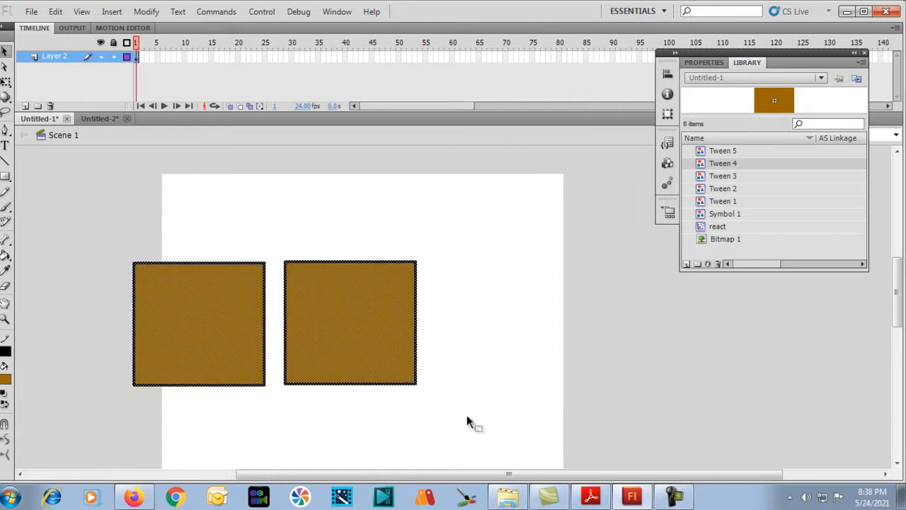
click(668, 73)
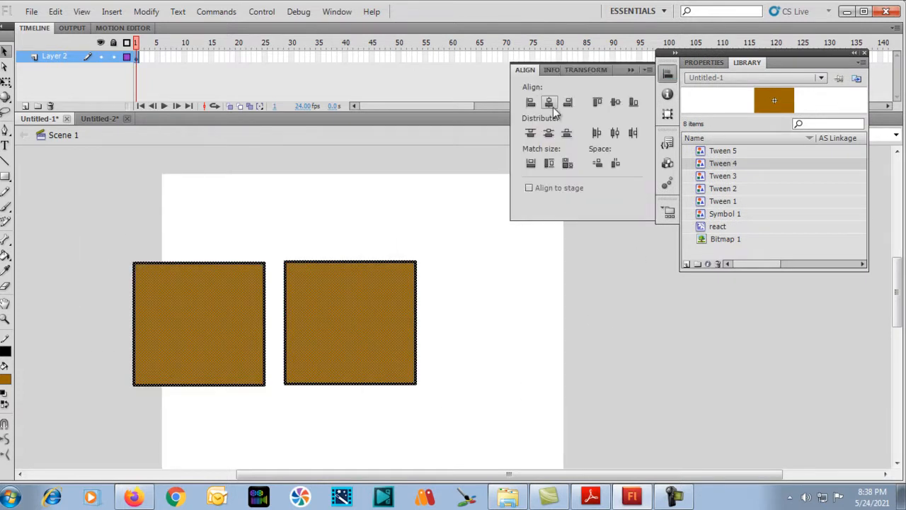
click(600, 165)
click(69, 259)
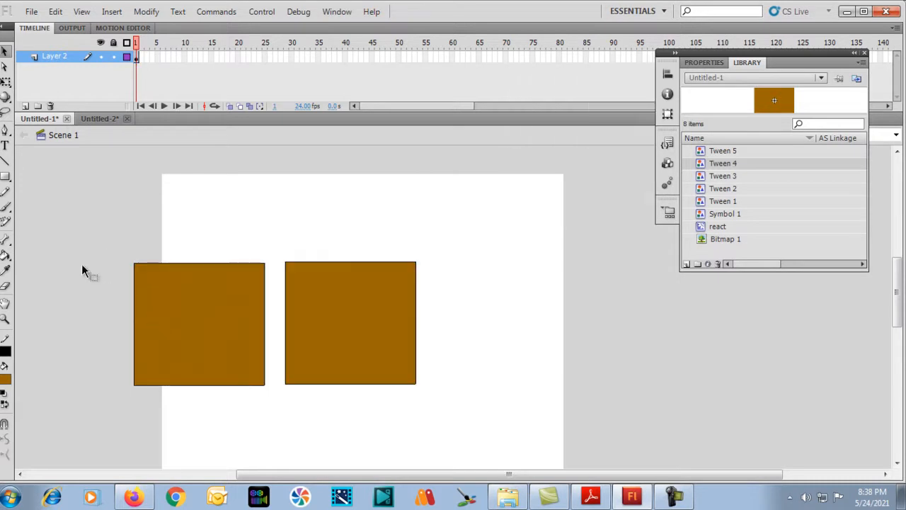
click(150, 313)
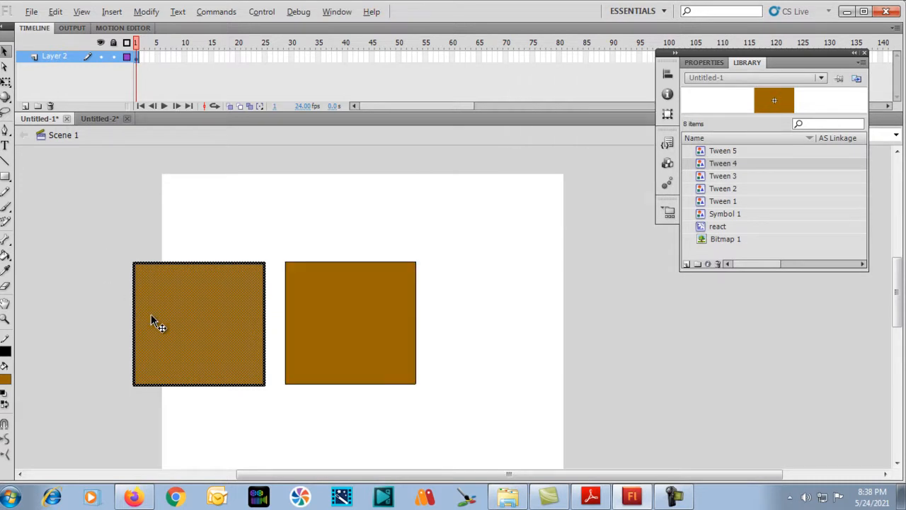
drag(150, 313, 148, 240)
drag(177, 276, 119, 238)
key(ctrl+z)
key(ctrl+z)
Step: Copy the mid-stage square to the upper right, and copy that one to the area right of the stage
click(356, 306)
drag(355, 306, 517, 247)
drag(495, 287, 716, 402)
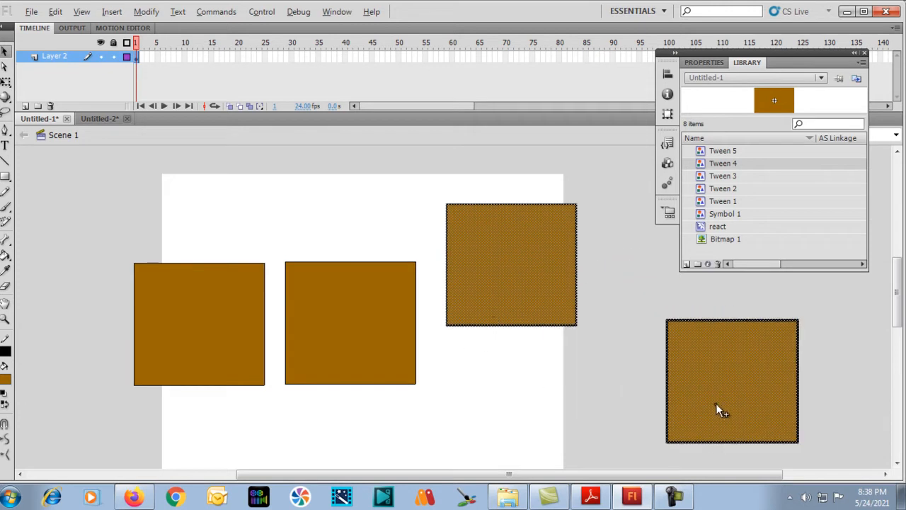
Step: Align all four squares by their vertical centers and space them evenly in the horizontal direction
click(165, 247)
drag(80, 194, 849, 469)
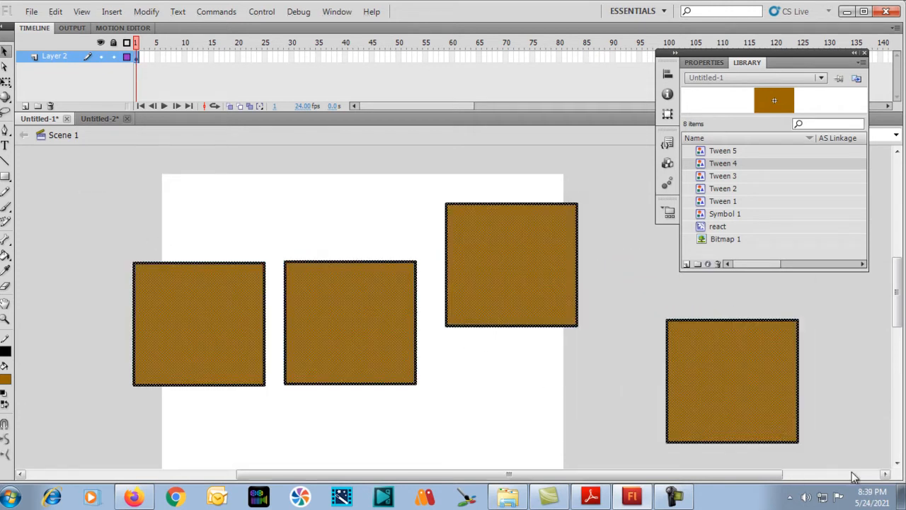
click(668, 73)
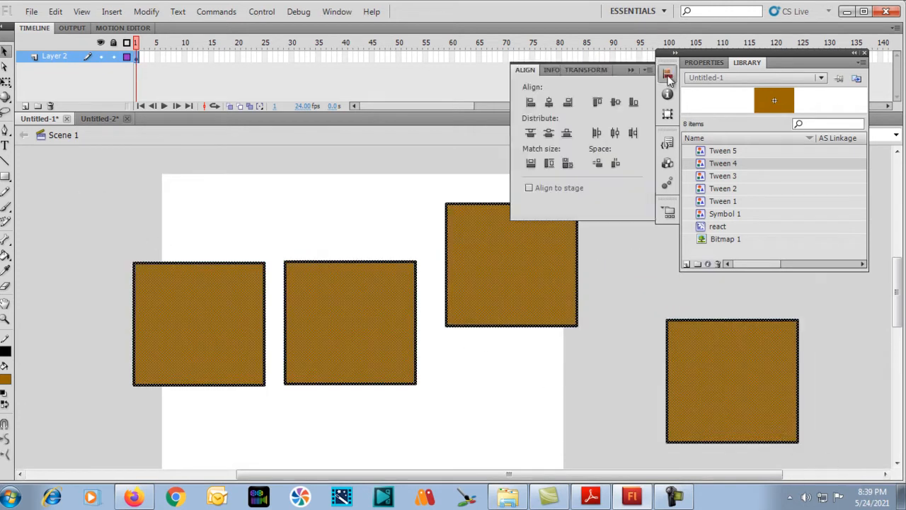
click(531, 102)
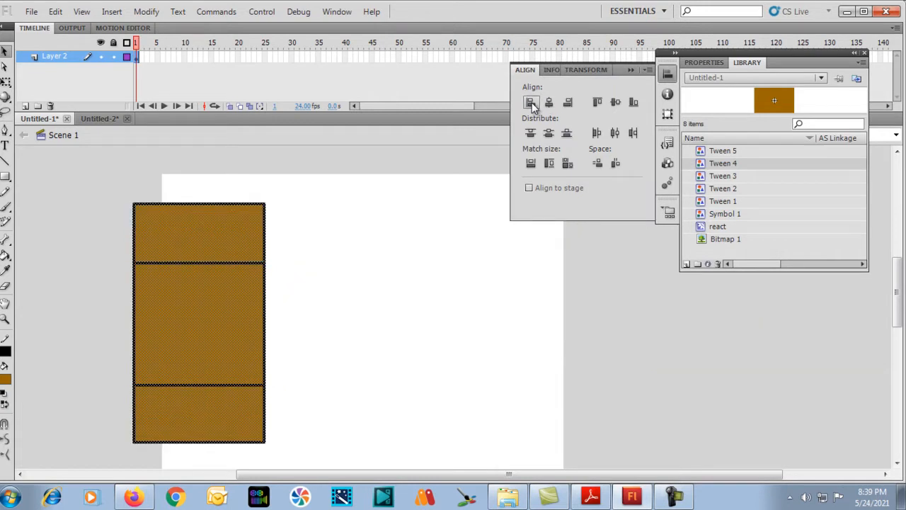
key(ctrl+z)
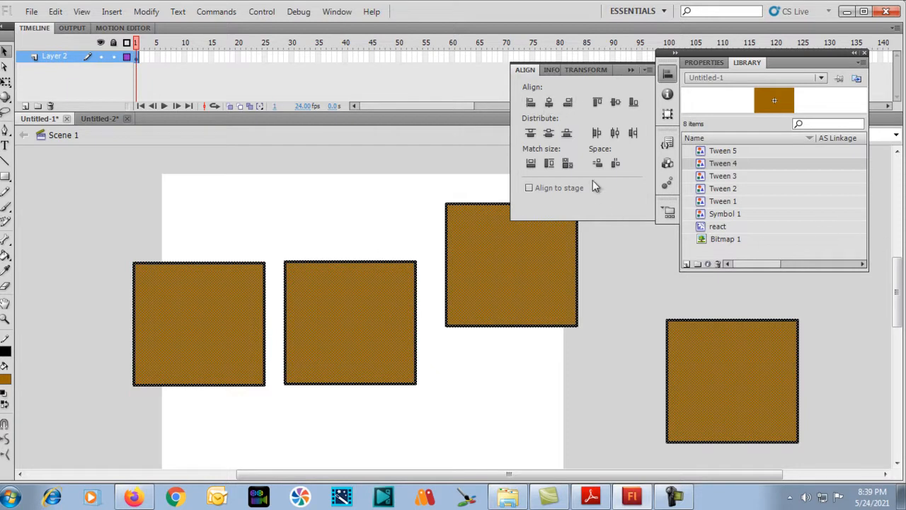
click(615, 104)
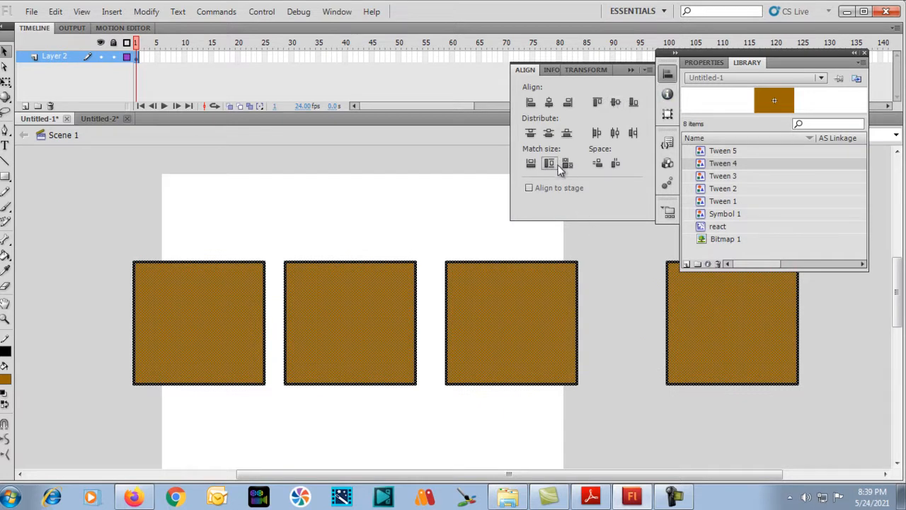
click(614, 164)
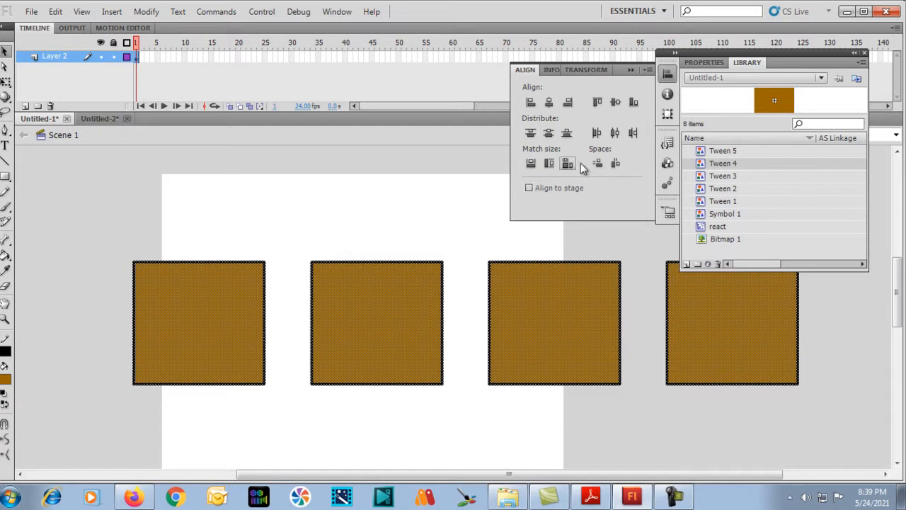
Step: Scale the width of all four squares to 90% and move the row slightly up and to the left
click(668, 114)
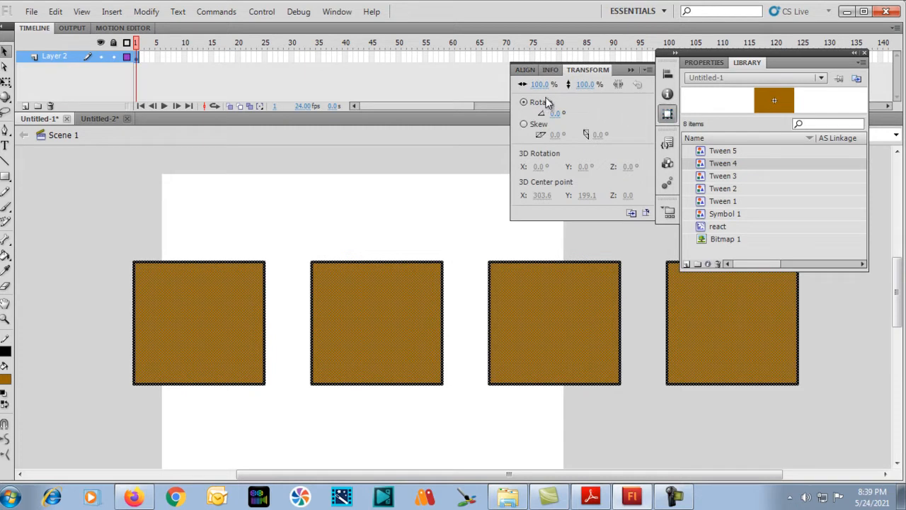
mouse_move(540, 85)
mouse_down()
mouse_move(569, 88)
mouse_move(531, 90)
mouse_up()
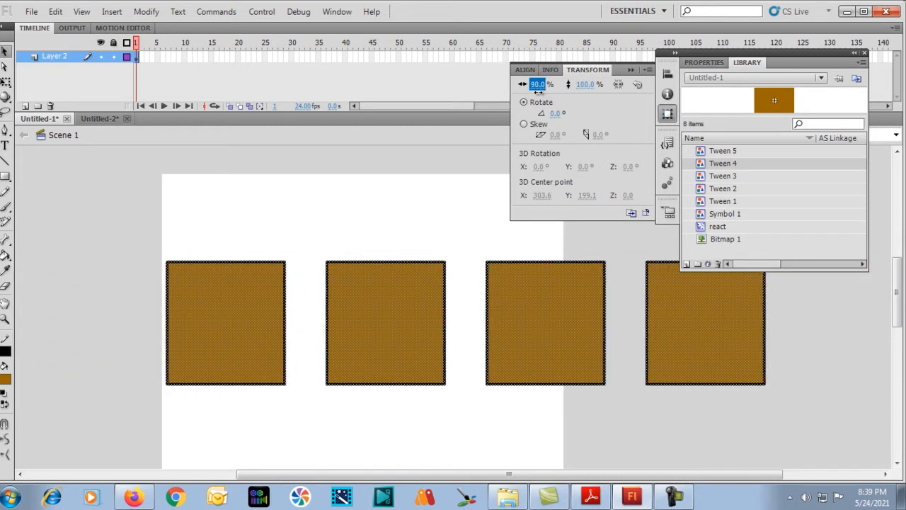
click(237, 297)
drag(242, 345, 215, 305)
Step: Rotate the leftmost square slightly counterclockwise using the Transform rotation value
drag(91, 196, 268, 386)
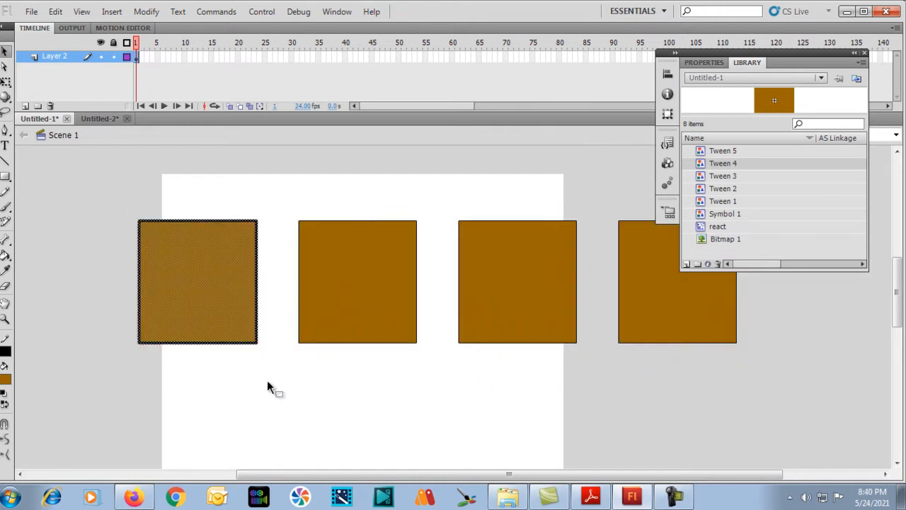
click(669, 77)
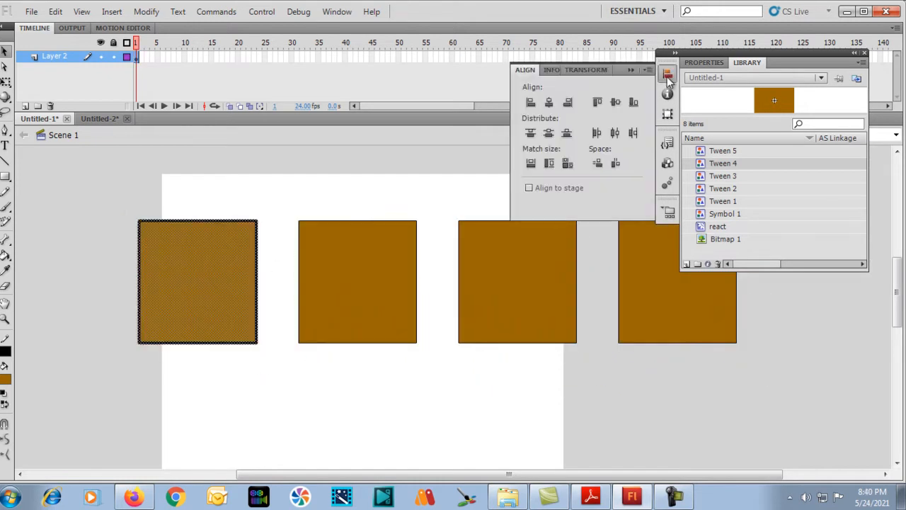
click(577, 74)
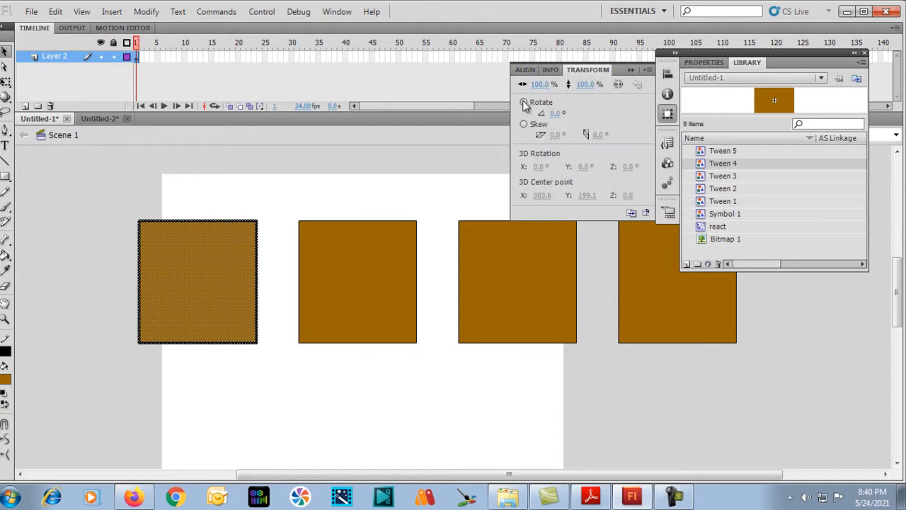
click(559, 114)
drag(559, 116, 474, 188)
click(368, 205)
Step: Select all four squares and delete them from the stage
drag(263, 195, 834, 376)
drag(67, 197, 885, 425)
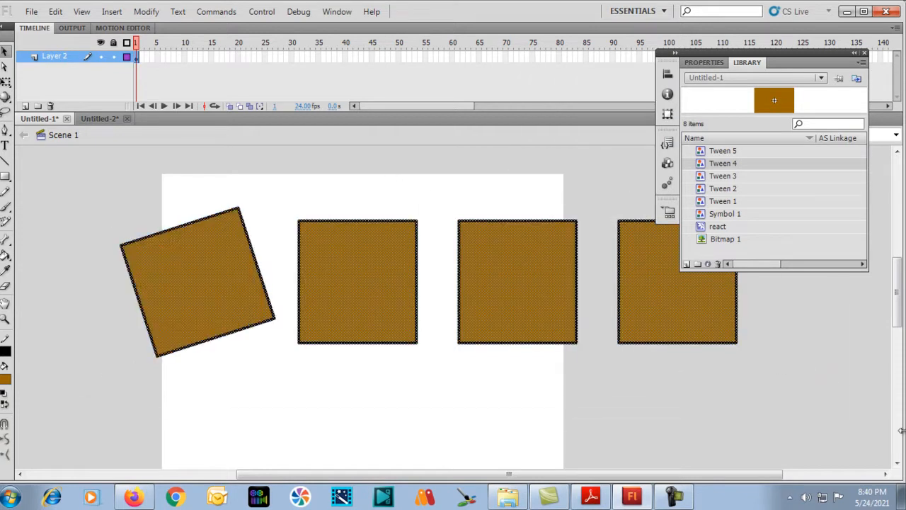
key(Delete)
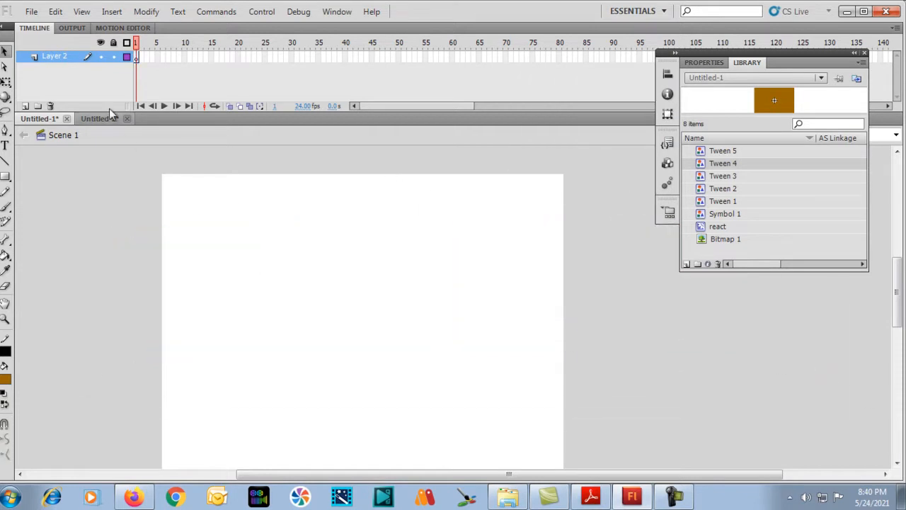
Step: Draw a large brown rectangle in the middle of the stage and delete its black outline
click(4, 176)
drag(238, 220, 466, 394)
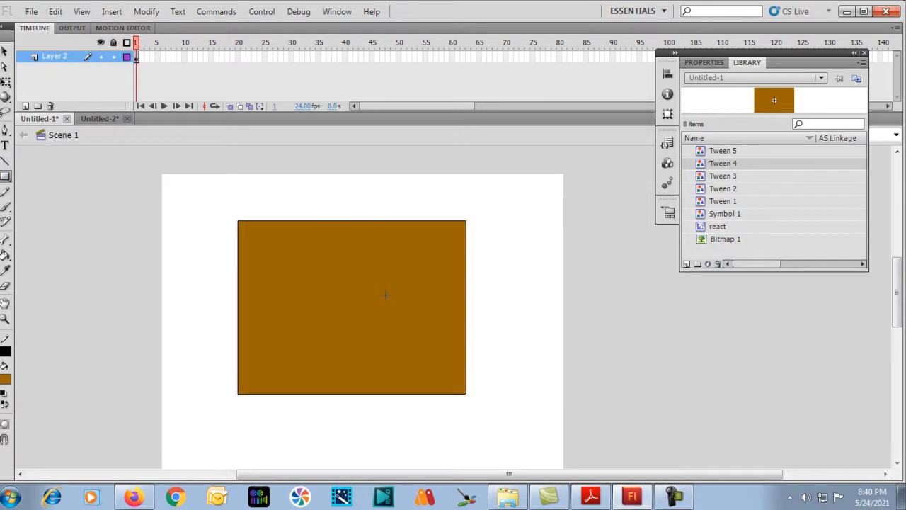
key(v)
click(380, 283)
double_click(384, 244)
click(403, 214)
double_click(405, 221)
key(Delete)
click(362, 296)
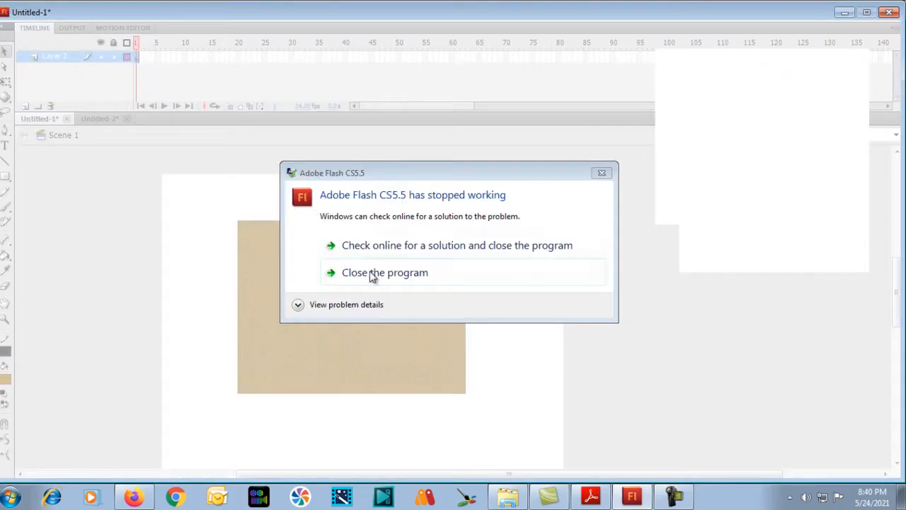
Step: Close the crashed Flash program and minimize the Camtasia Studio window to reach the desktop
click(363, 276)
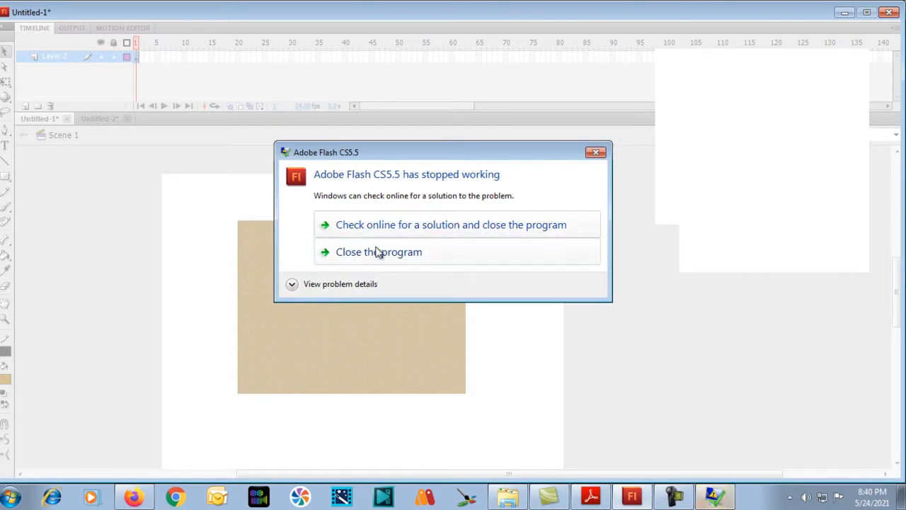
click(376, 252)
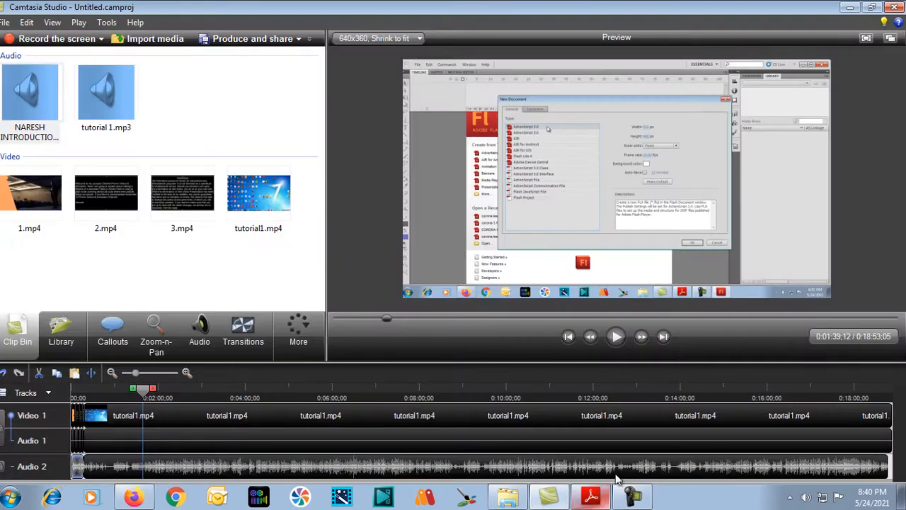
click(849, 7)
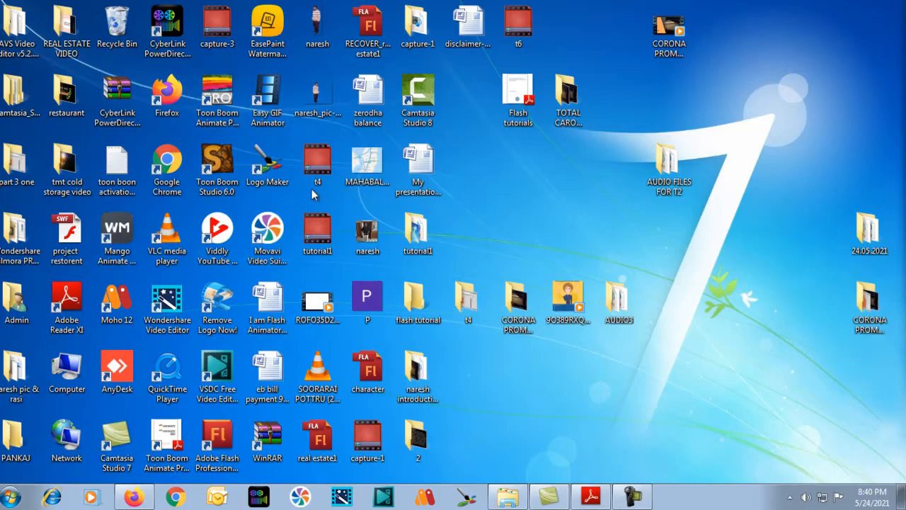
Step: Relaunch Adobe Flash Professional CS5.5 and open the auto-recovered file from the previous session
click(11, 496)
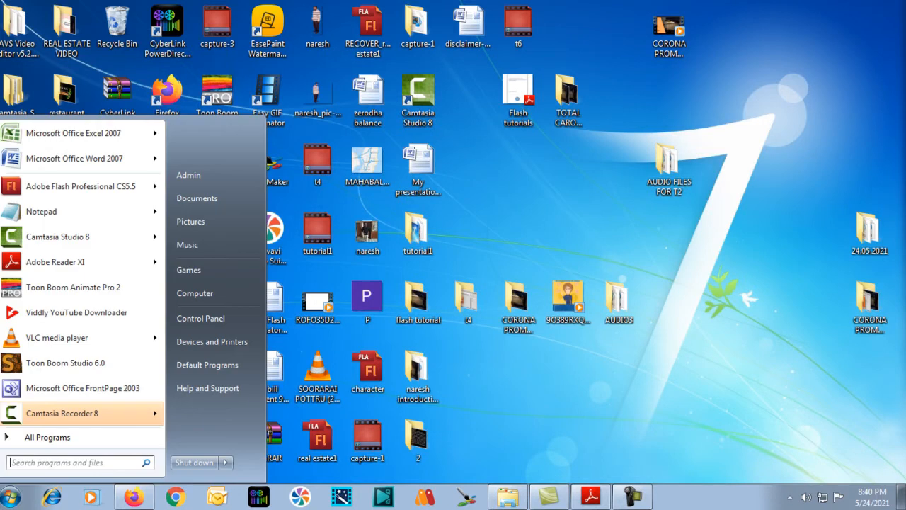
click(51, 189)
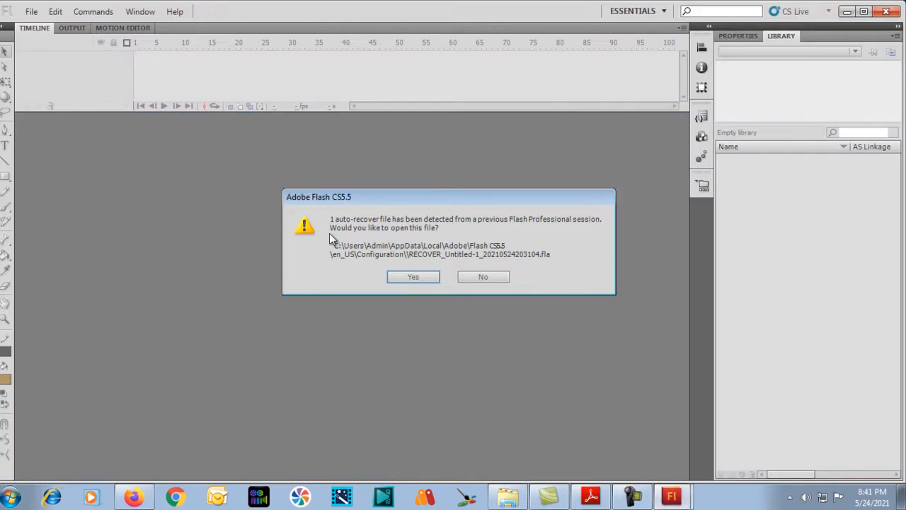
click(413, 275)
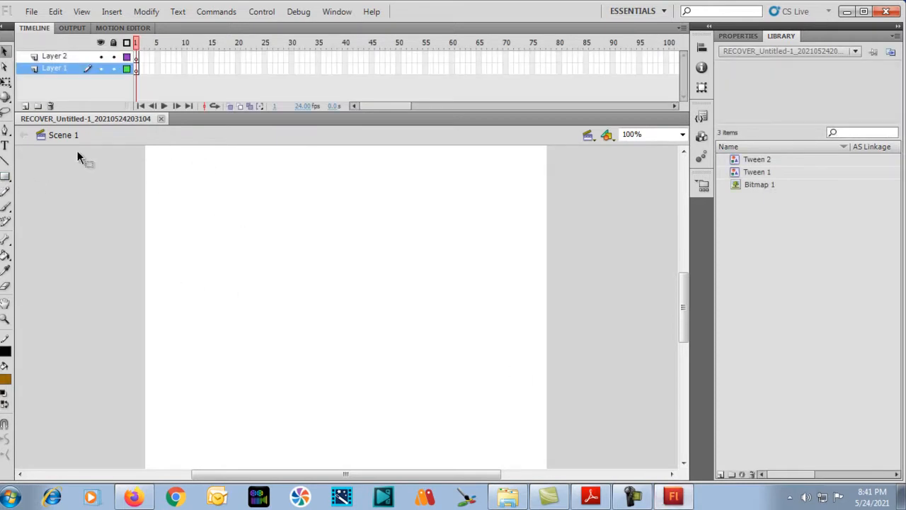
Step: Draw a large brown rectangle in the middle of the stage on Layer 1 and delete its black outline
click(5, 176)
drag(212, 209, 450, 419)
click(5, 51)
click(213, 219)
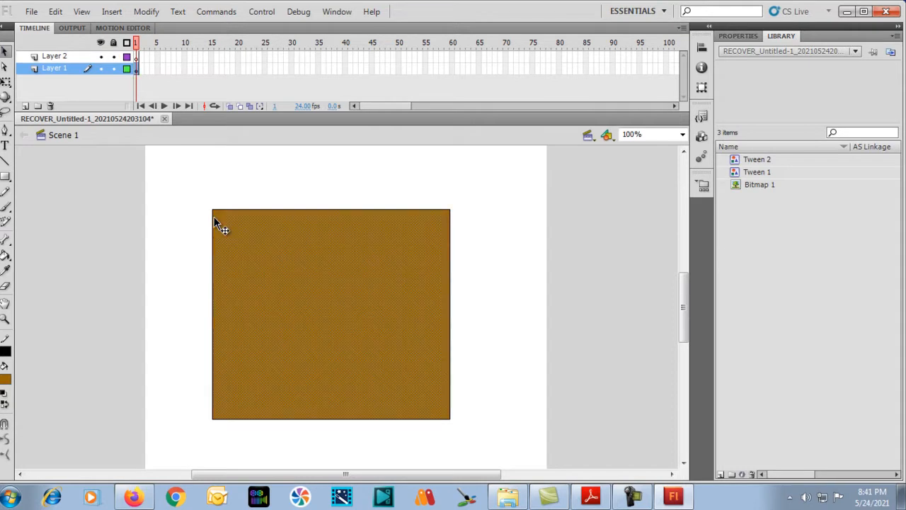
click(209, 221)
double_click(212, 221)
key(Delete)
click(243, 236)
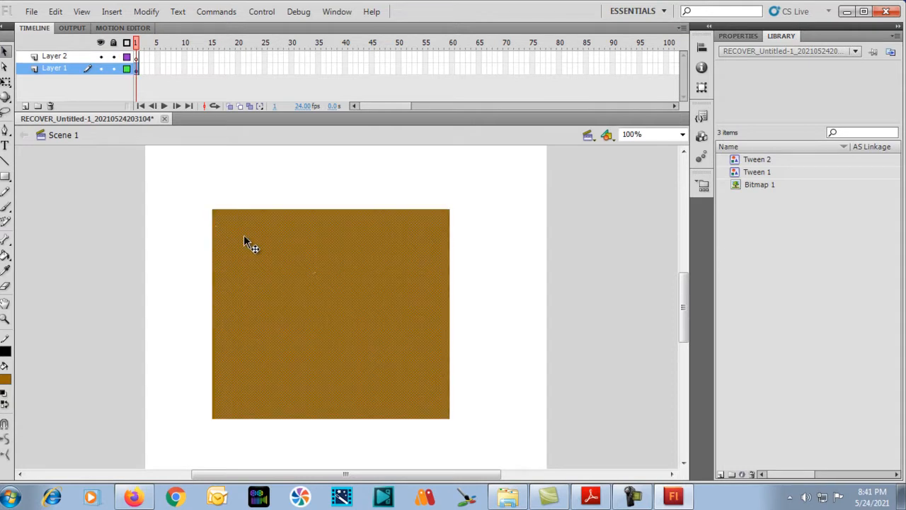
Step: Create a classic tween of the rectangle on Layer 1 from frame 1 to frame 25, with a middle keyframe at frame 13
click(265, 68)
key(F6)
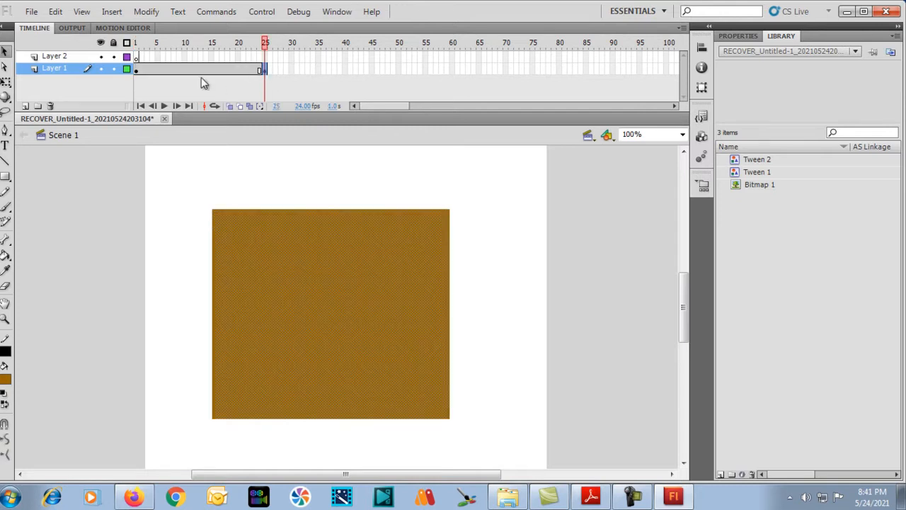
right_click(140, 74)
click(167, 109)
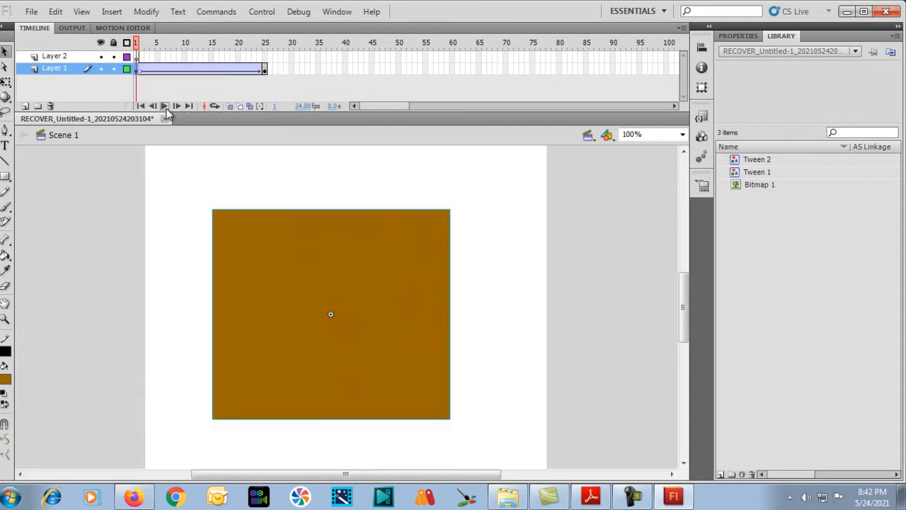
click(203, 68)
key(F6)
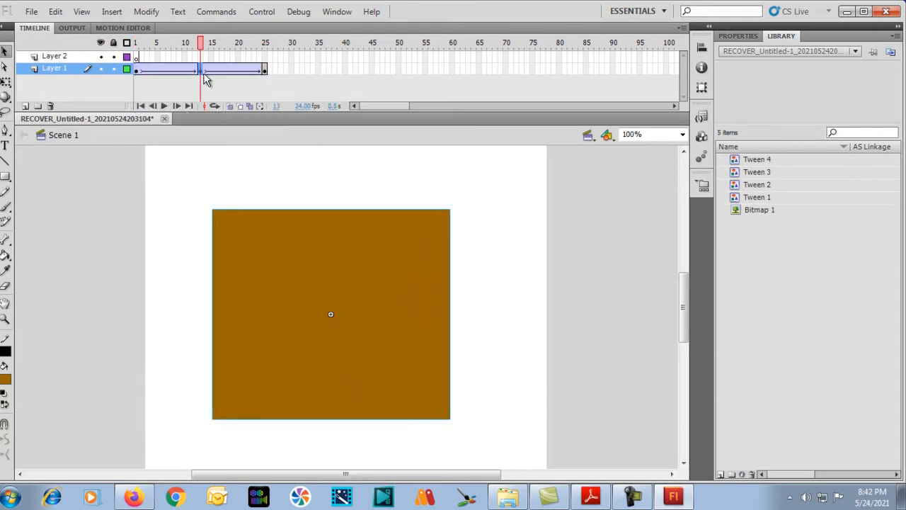
Step: Rotate the rectangle to 91° at the frame 13 keyframe using the Transform rotation value
click(744, 41)
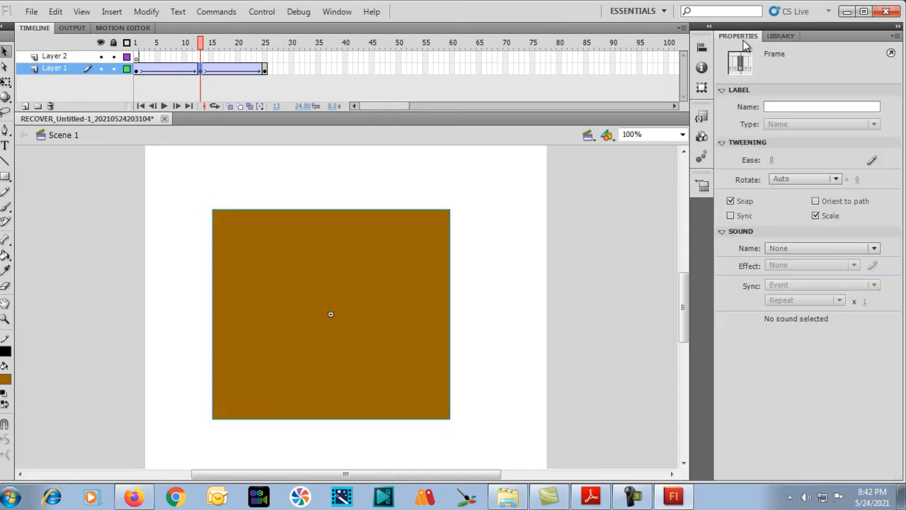
click(701, 47)
click(617, 43)
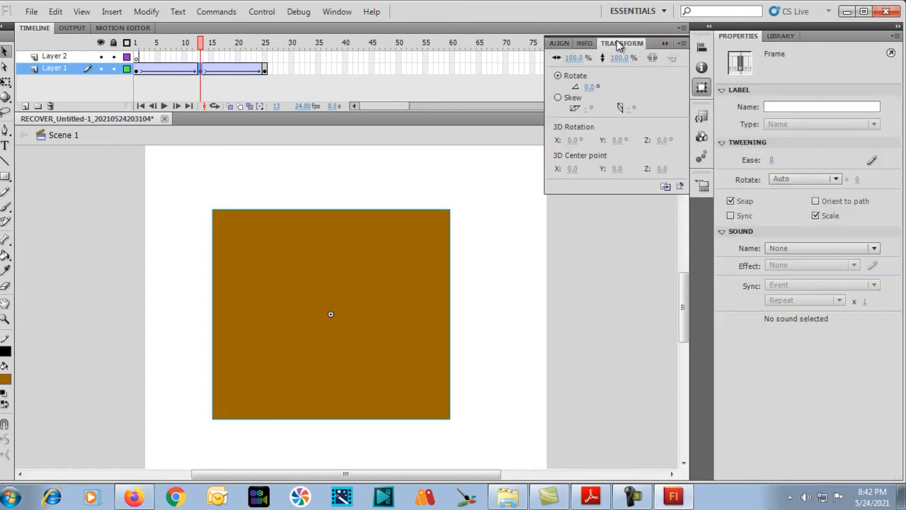
click(293, 252)
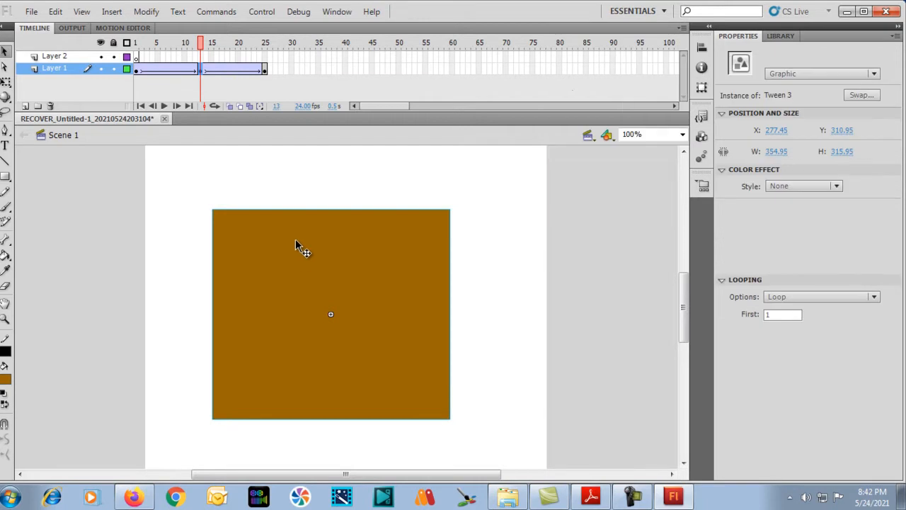
click(699, 48)
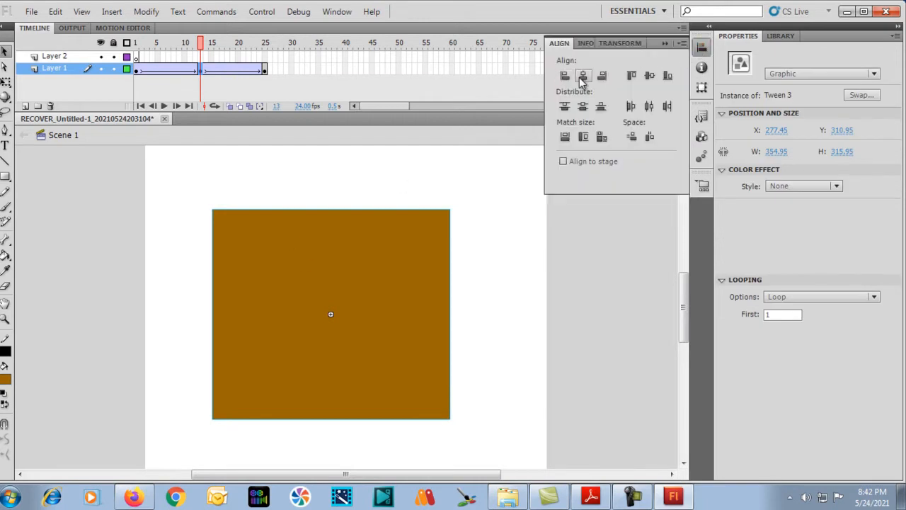
click(613, 44)
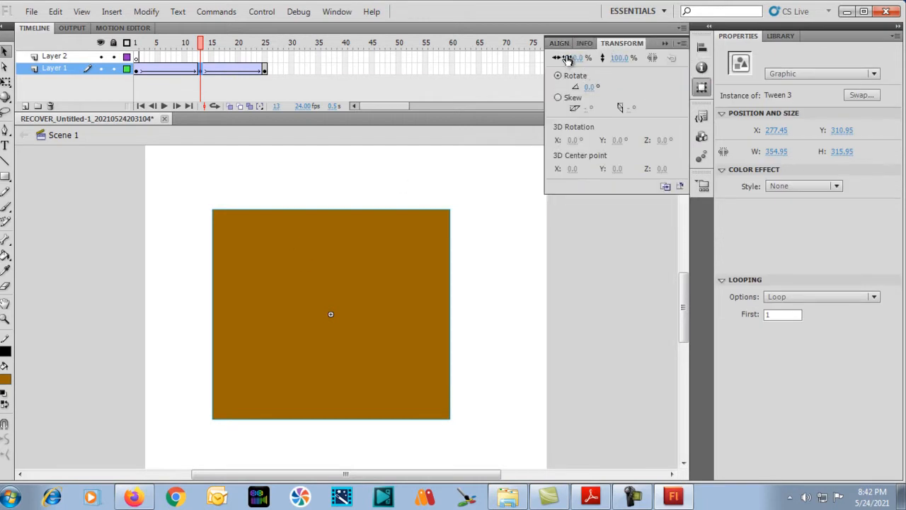
drag(571, 59, 664, 97)
key(ctrl+z)
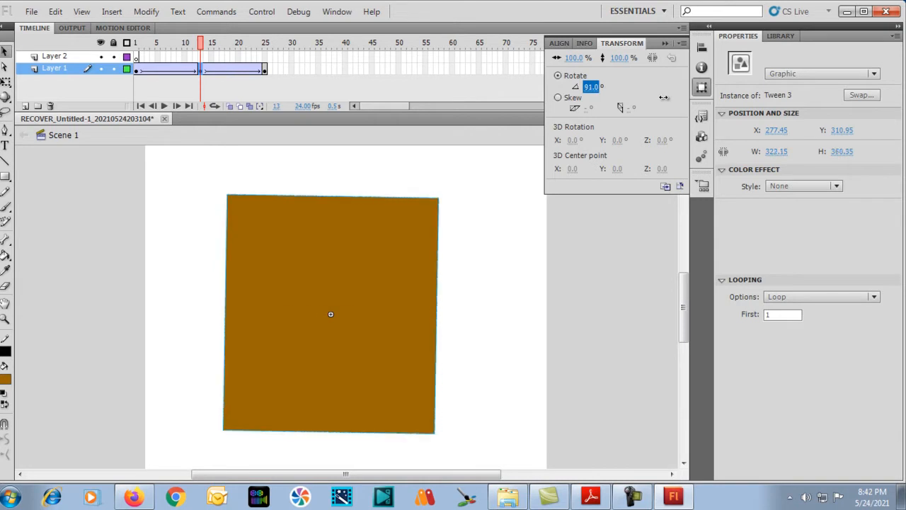
Step: Rotate the rectangle to 178° at the frame 25 keyframe using the Transform rotation value
click(265, 69)
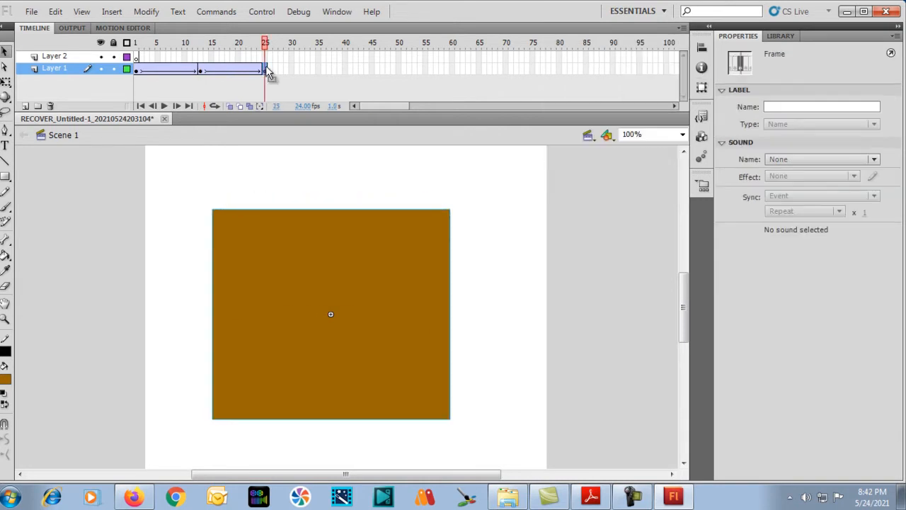
click(702, 48)
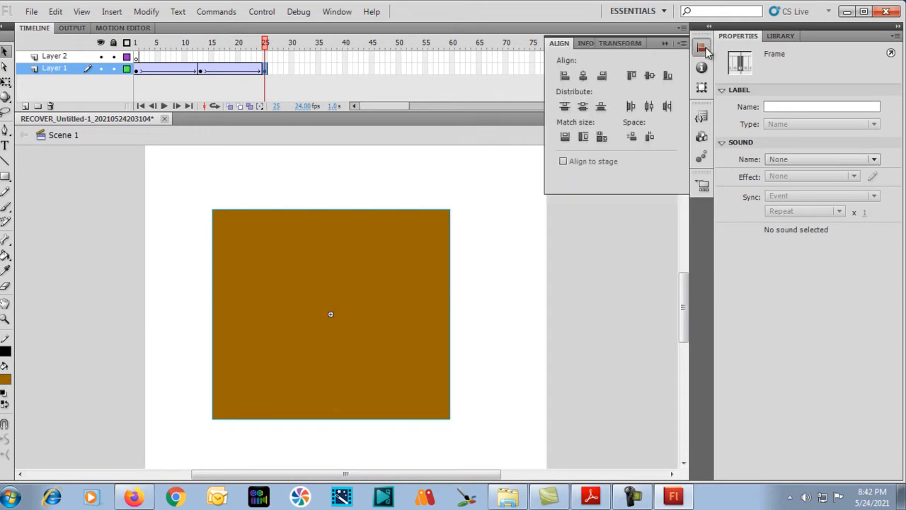
click(621, 46)
drag(589, 87, 725, 101)
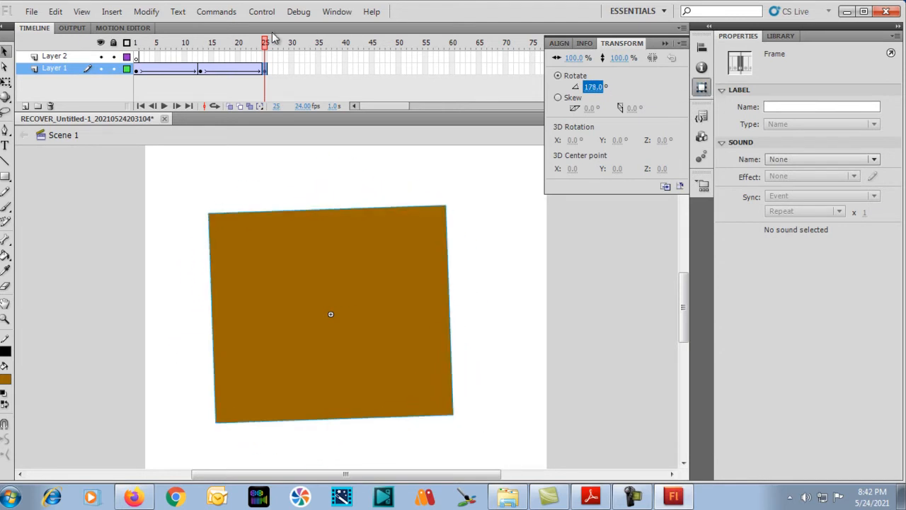
Step: Return to the first frame and play the rotation animation several times to check it
drag(267, 44, 110, 55)
key(Return)
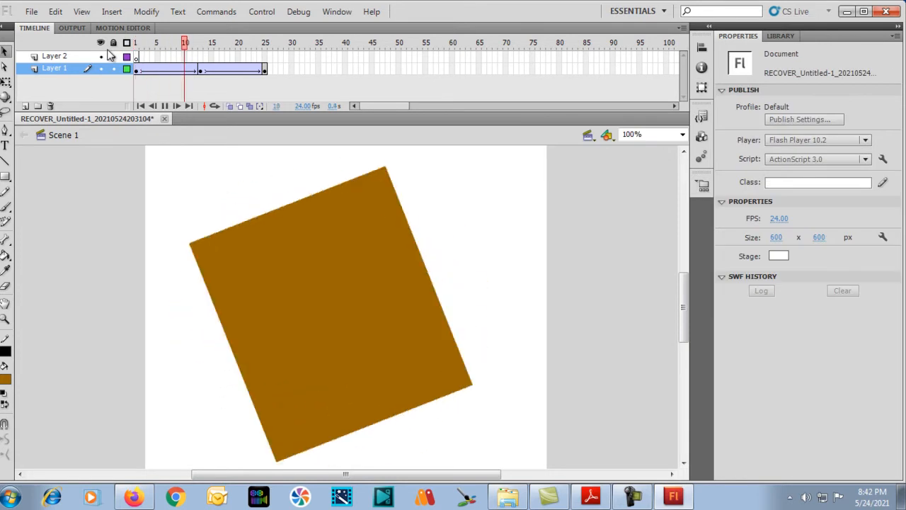
key(Return)
key(Return)
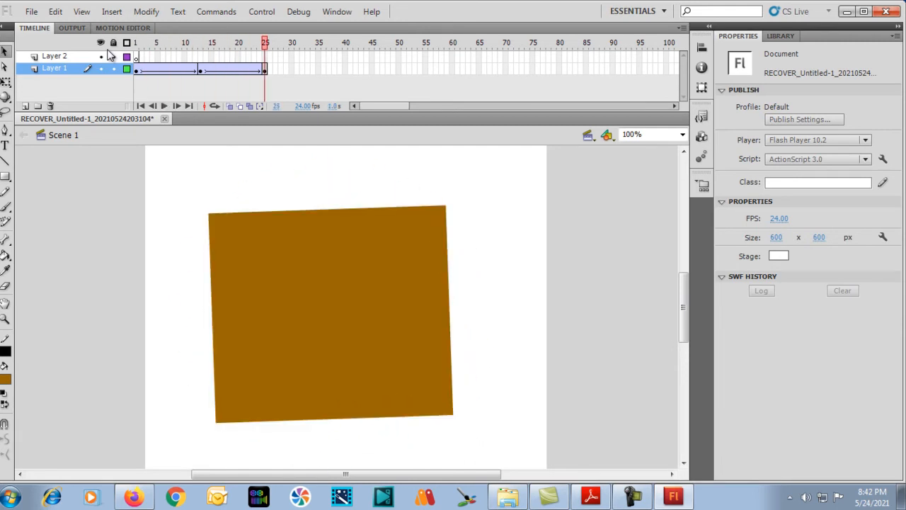
key(Return)
Step: Save the recovered Flash document under its existing name
click(31, 12)
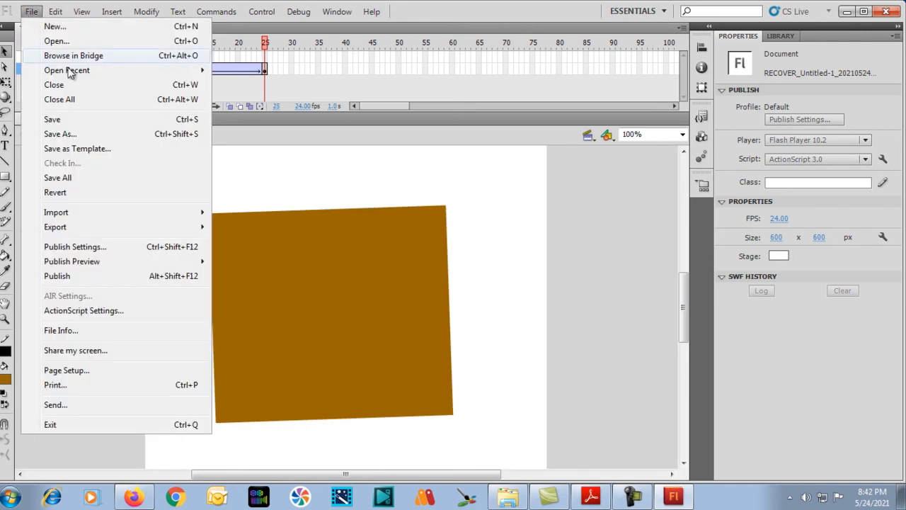
click(581, 388)
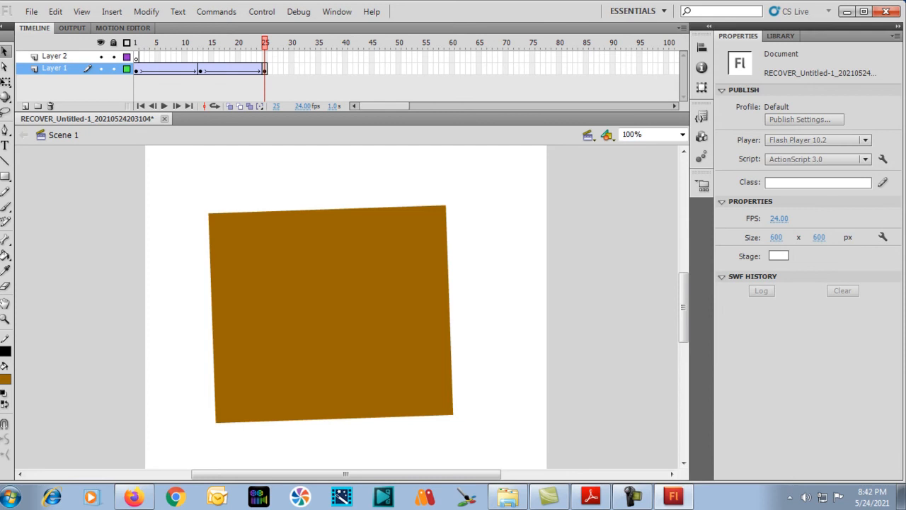
click(31, 11)
click(44, 121)
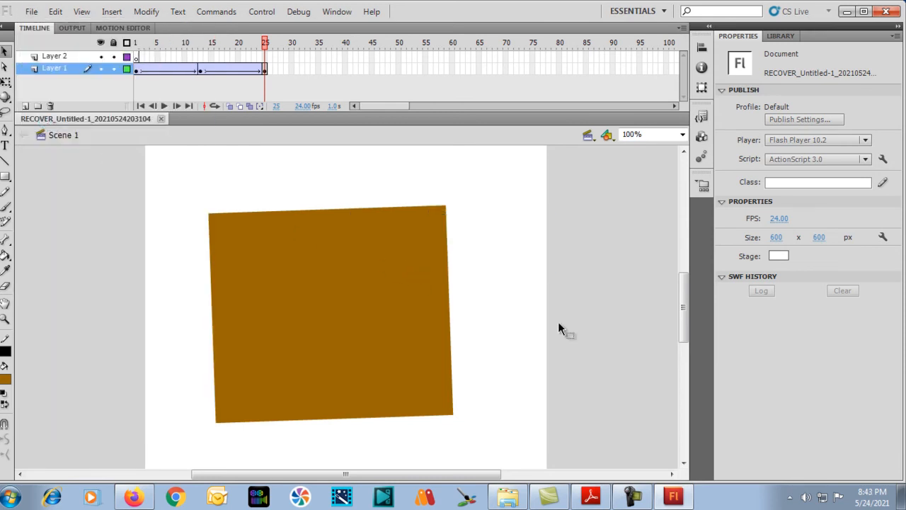